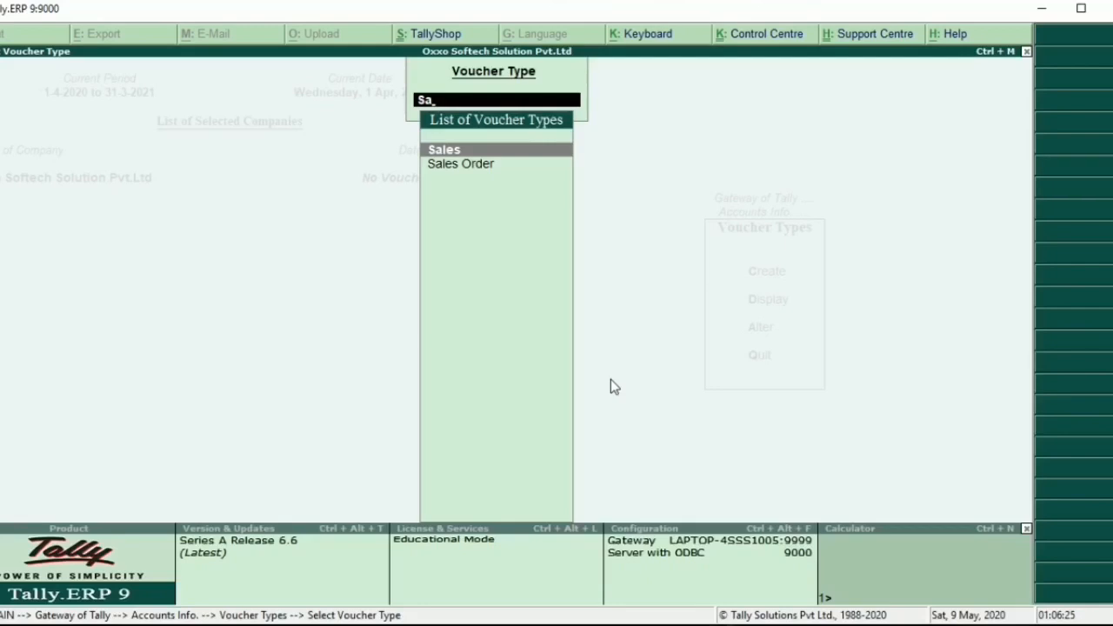
Leave the voucher type selection and open the form for creating a new voucher type
{"action": "key", "text": "Escape"}
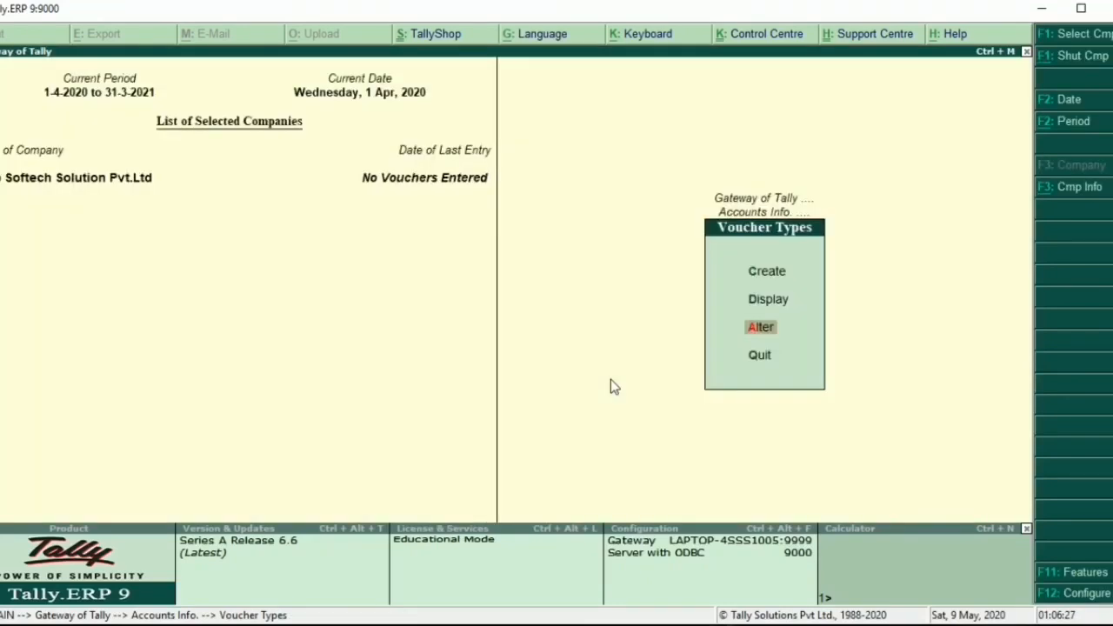
{"action": "key", "text": "Up"}
{"action": "key", "text": "Up"}
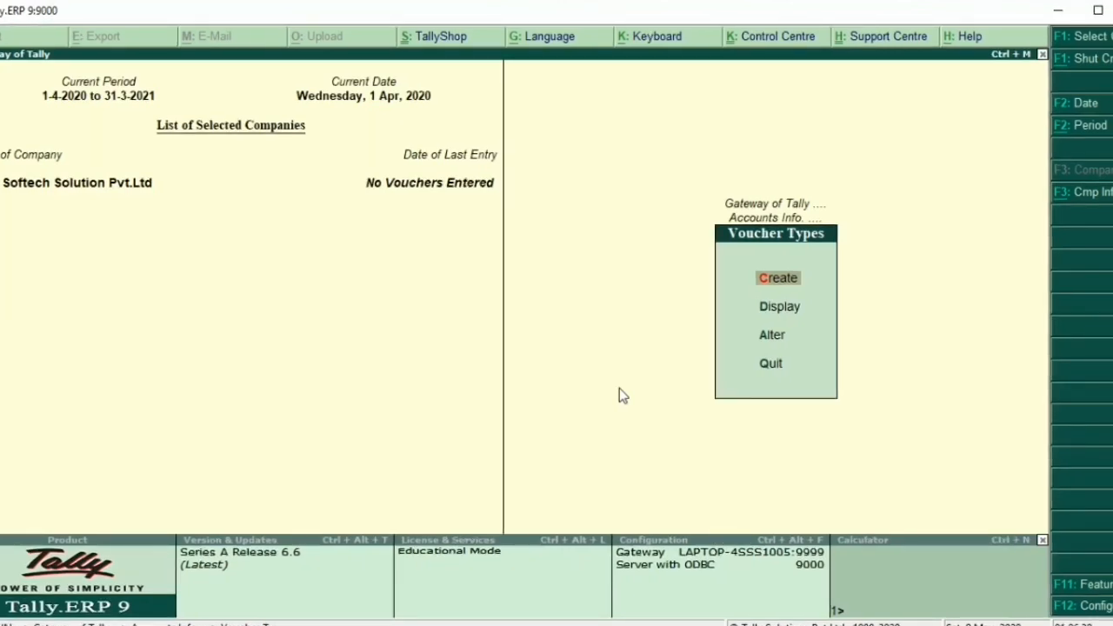
{"action": "key", "text": "Down"}
{"action": "key", "text": "Down"}
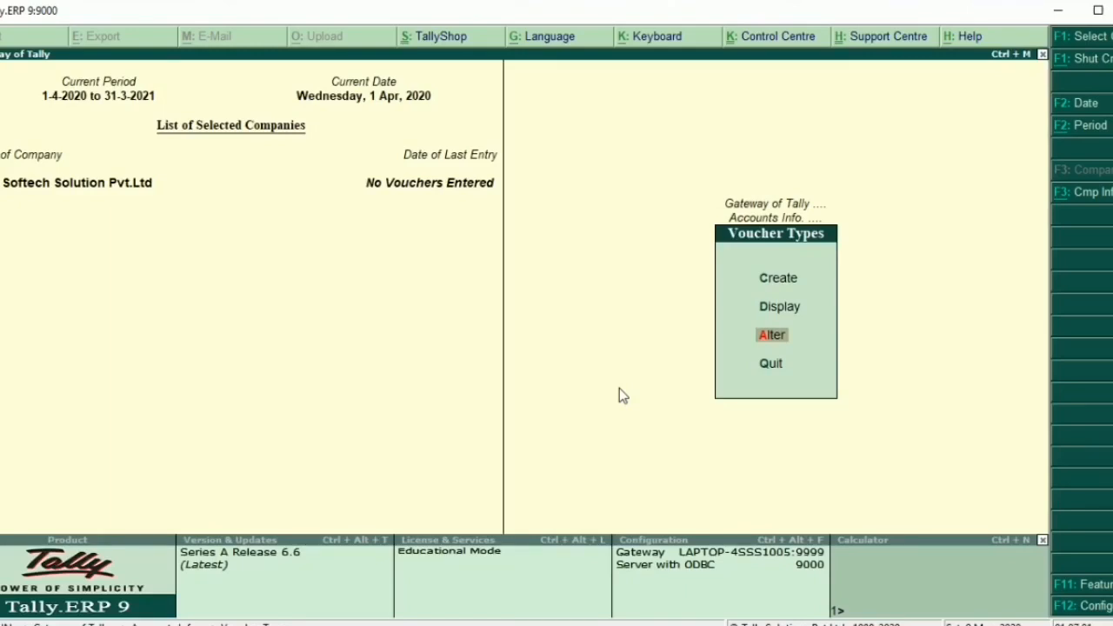
{"action": "key", "text": "Up"}
{"action": "key", "text": "Up"}
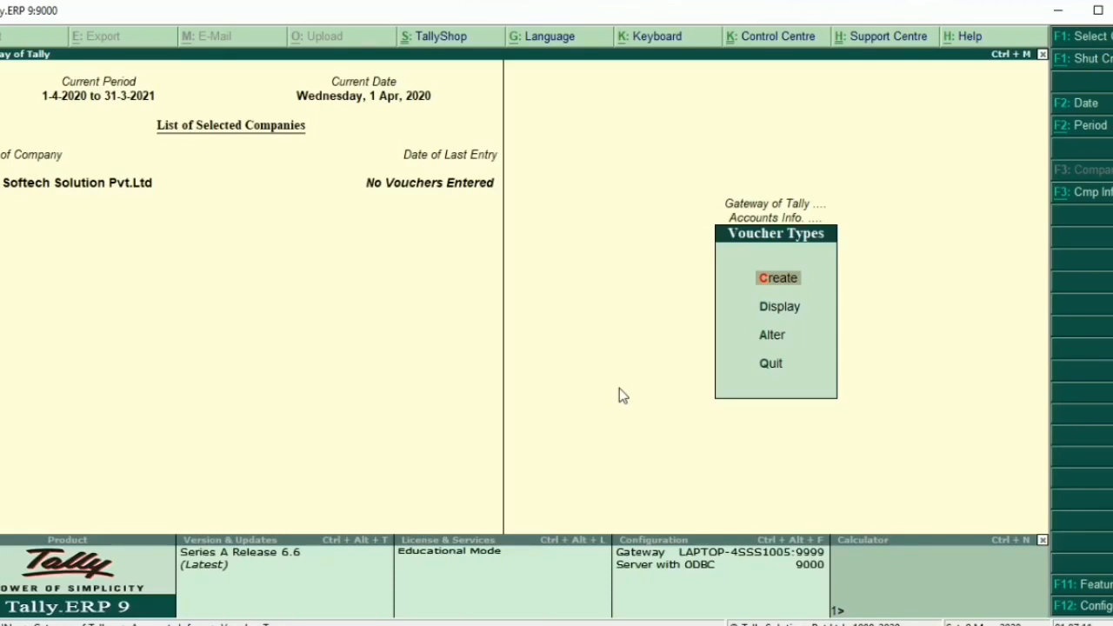
{"action": "key", "text": "Return"}
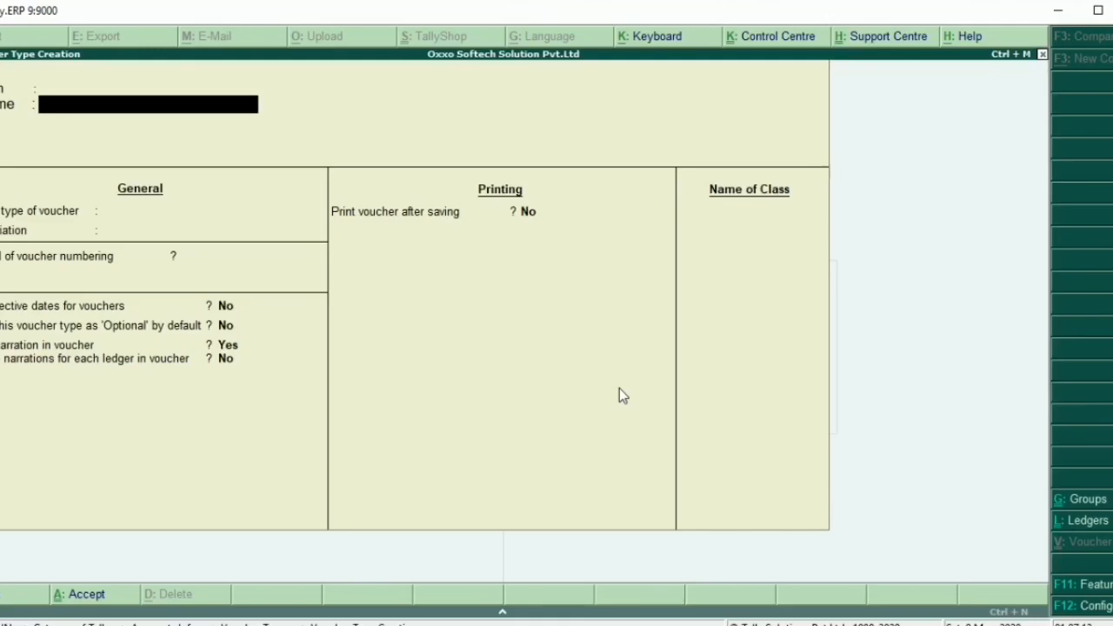
Name the new voucher type Gst Sales and base it on the Sales type with the abbreviation Sale
{"action": "type", "text": "Gs"}
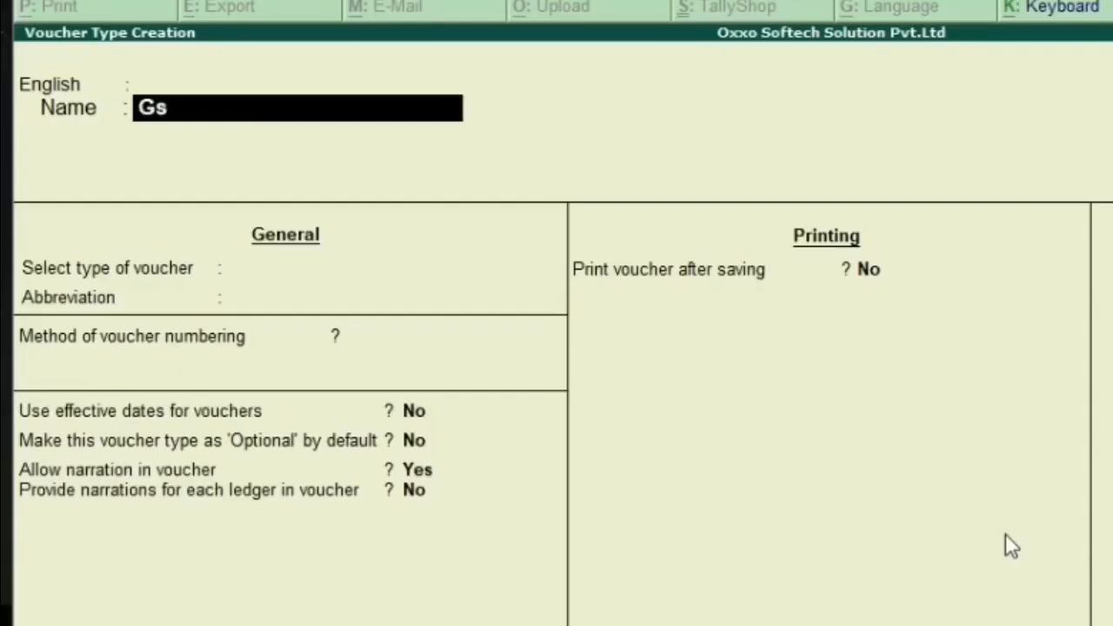
{"action": "type", "text": "t Sales"}
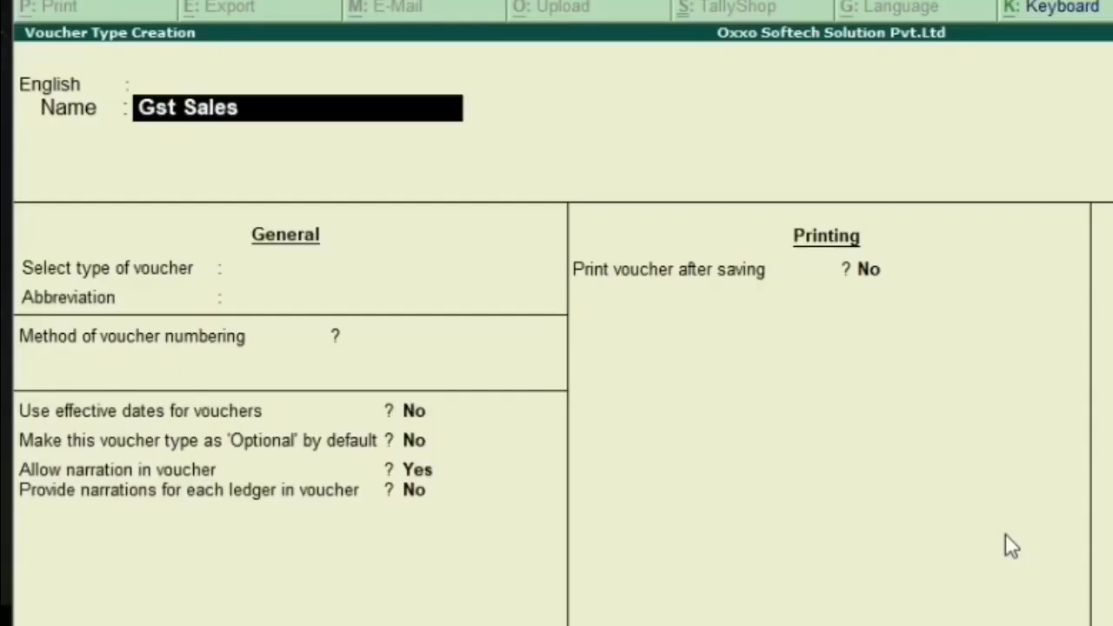
{"action": "key", "text": "Return"}
{"action": "key", "text": "Return"}
{"action": "key", "text": "Return"}
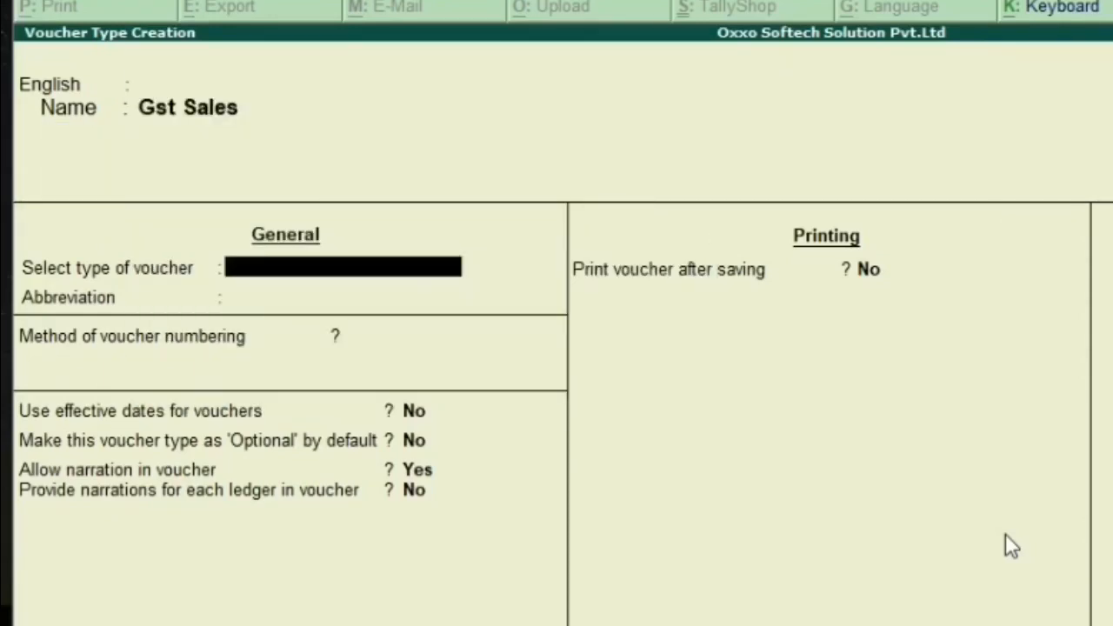
{"action": "type", "text": "Sal"}
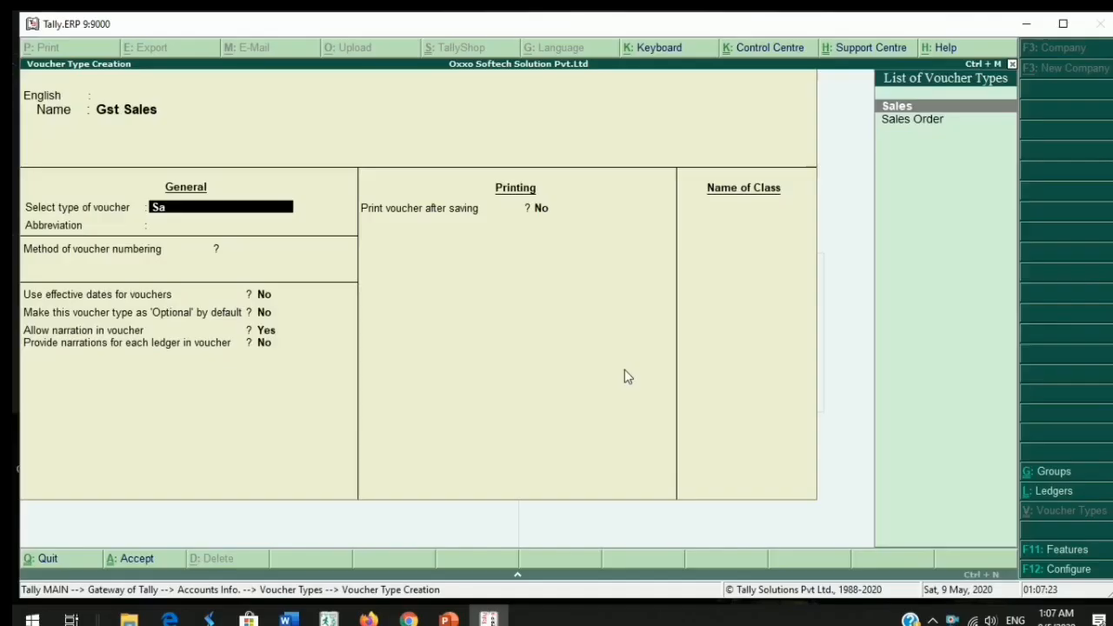
{"action": "key", "text": "Return"}
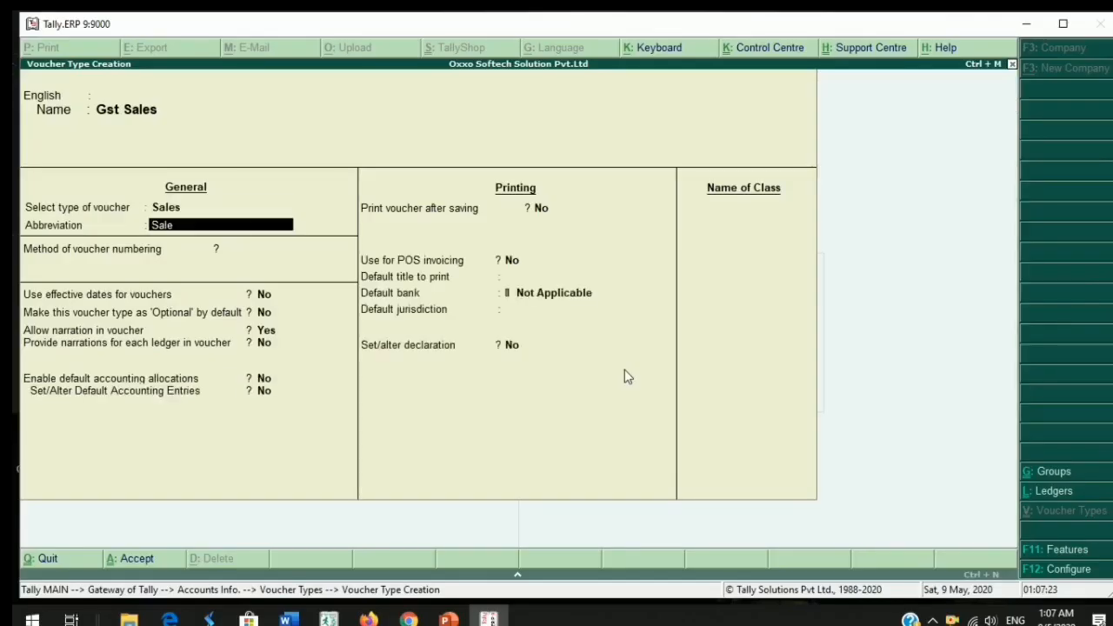
{"action": "key", "text": "Return"}
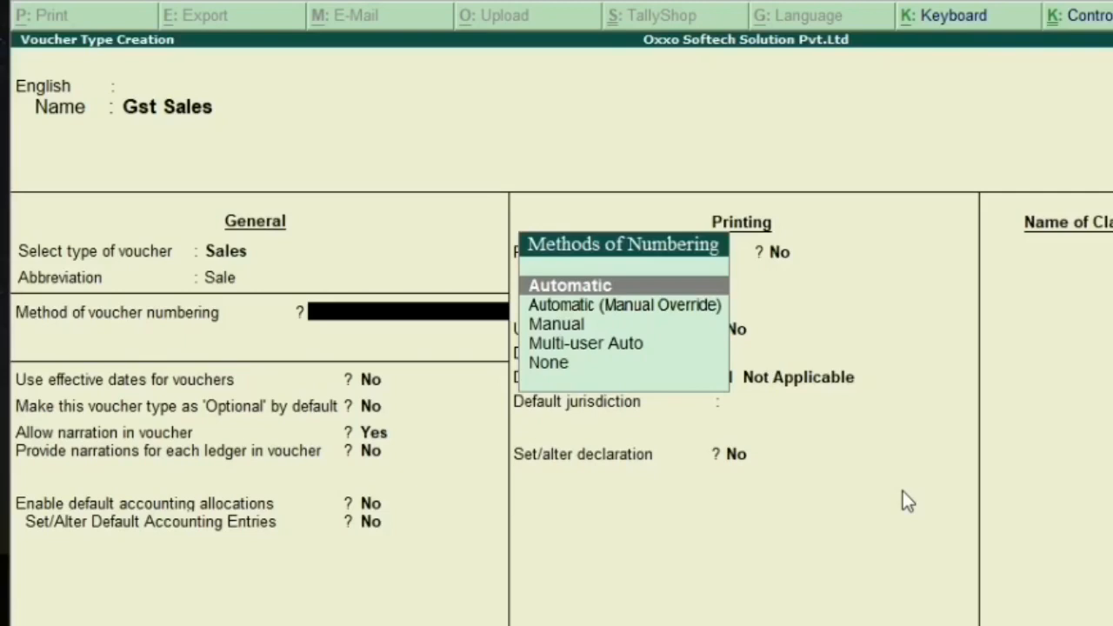
Look through the available numbering methods and set the voucher numbering to Automatic
{"action": "key", "text": "Return"}
{"action": "key", "text": "BackSpace"}
{"action": "key", "text": "Down"}
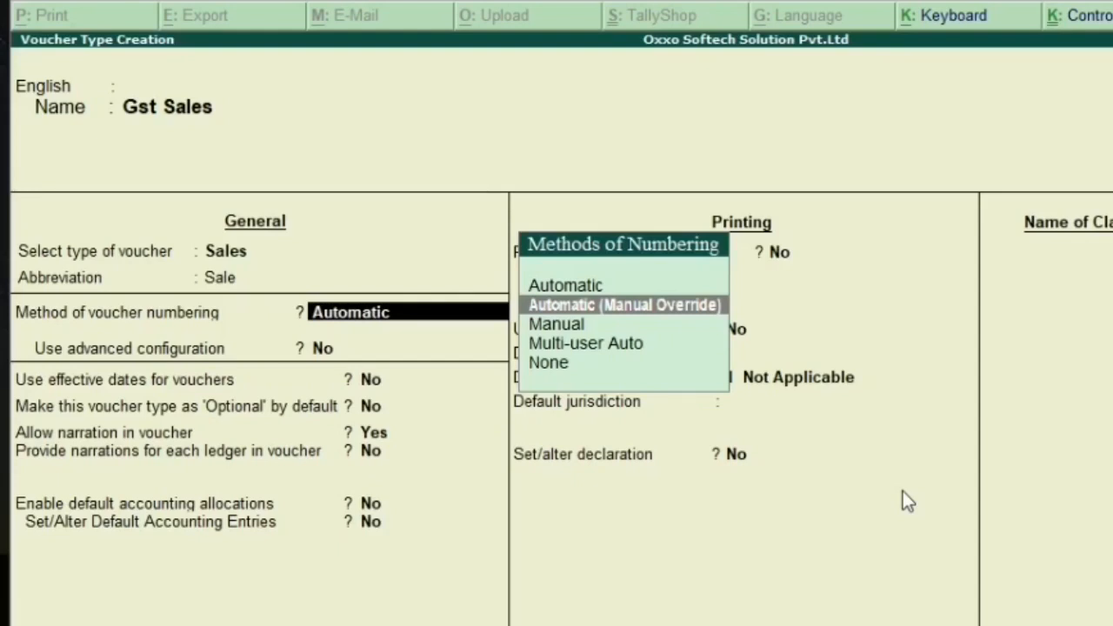
{"action": "key", "text": "Down"}
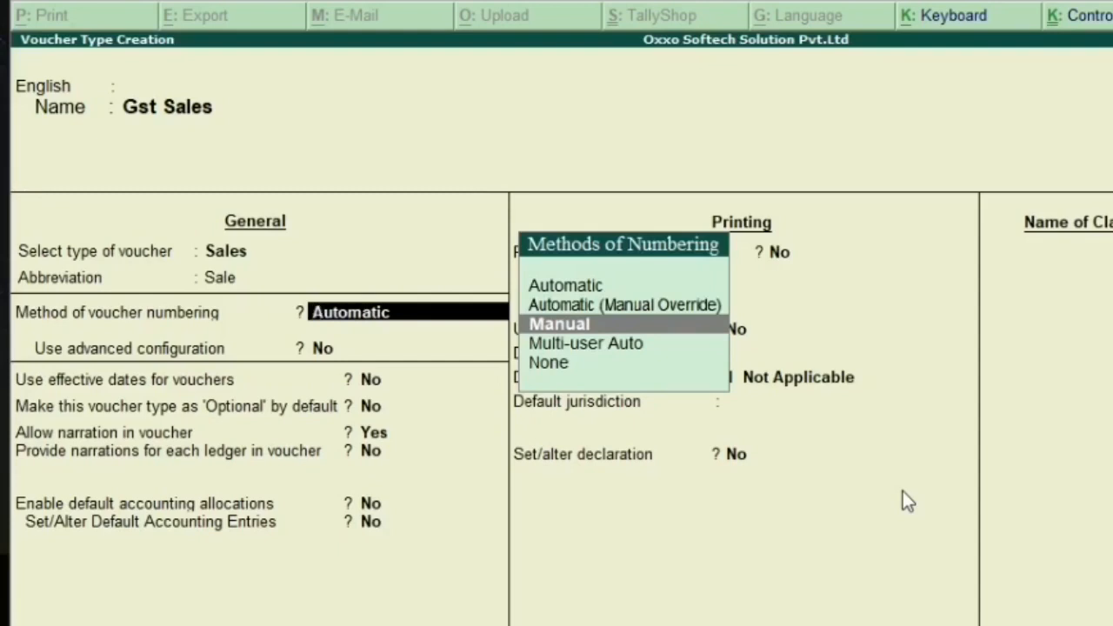
{"action": "key", "text": "Down"}
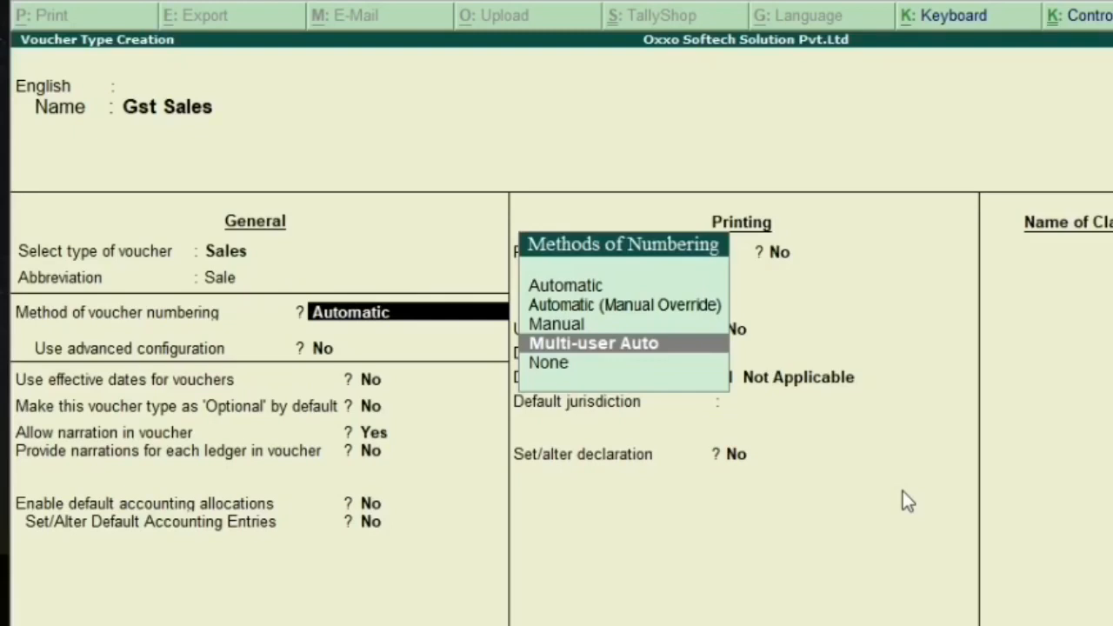
{"action": "key", "text": "Up"}
{"action": "key", "text": "Up"}
{"action": "key", "text": "Up"}
{"action": "key", "text": "Return"}
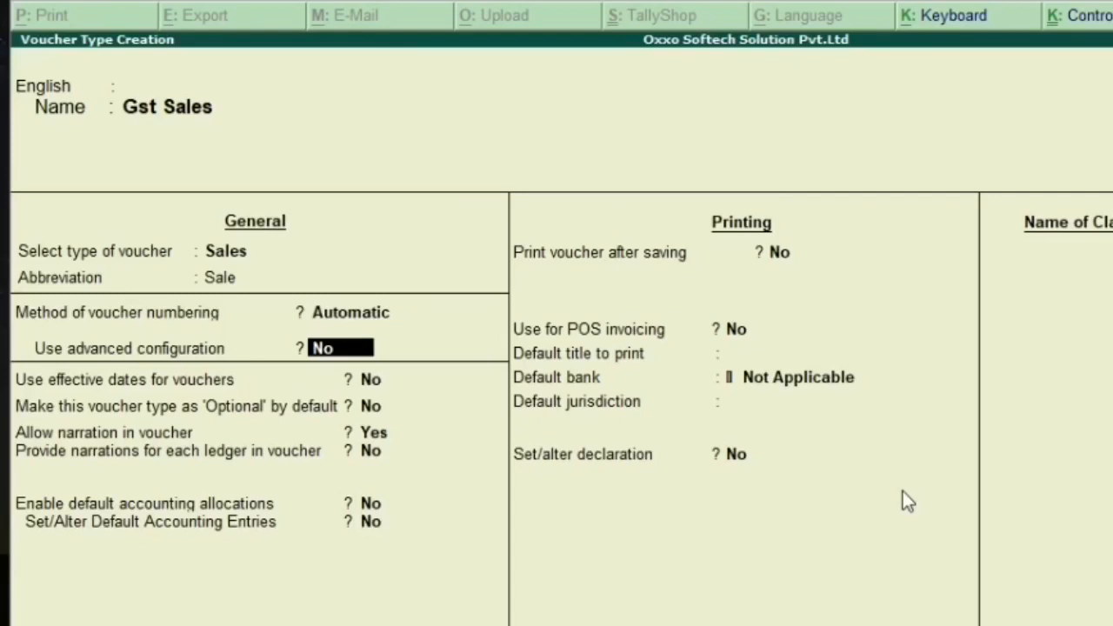
Enable advanced numbering configuration with starting number 1, numerical part width 2 and no zero prefill
{"action": "type", "text": "y"}
{"action": "key", "text": "Return"}
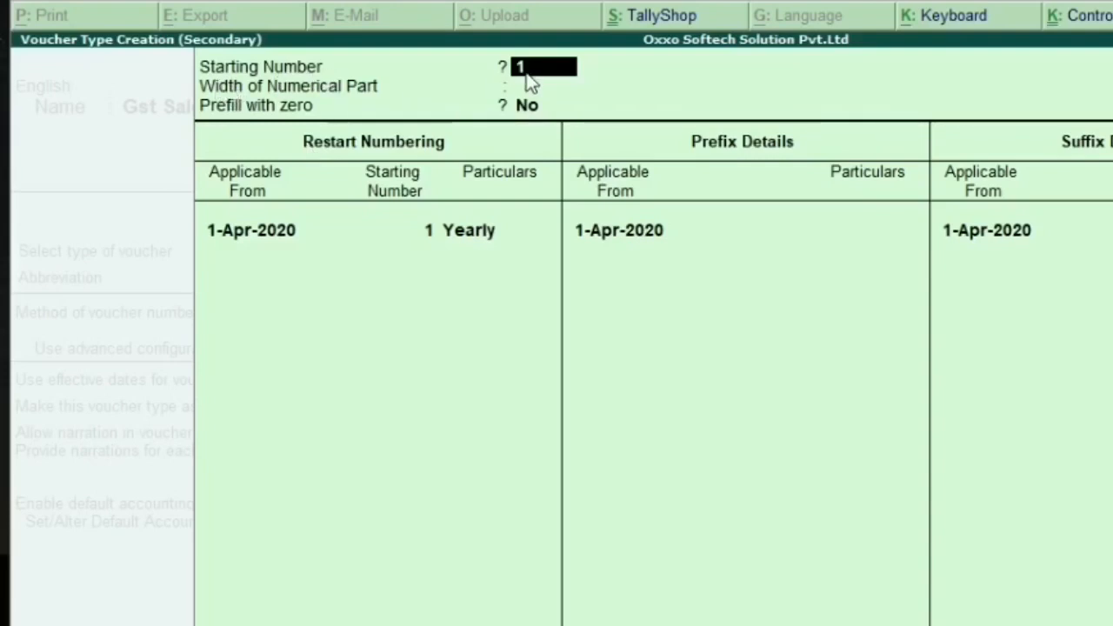
{"action": "key", "text": "Return"}
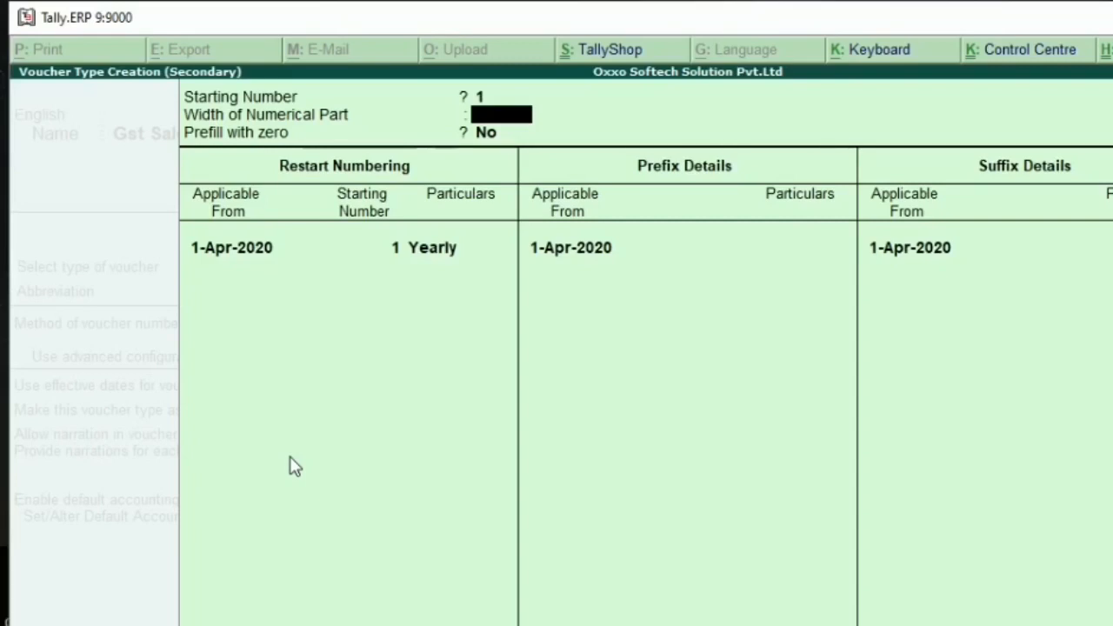
{"action": "type", "text": "2"}
{"action": "key", "text": "Return"}
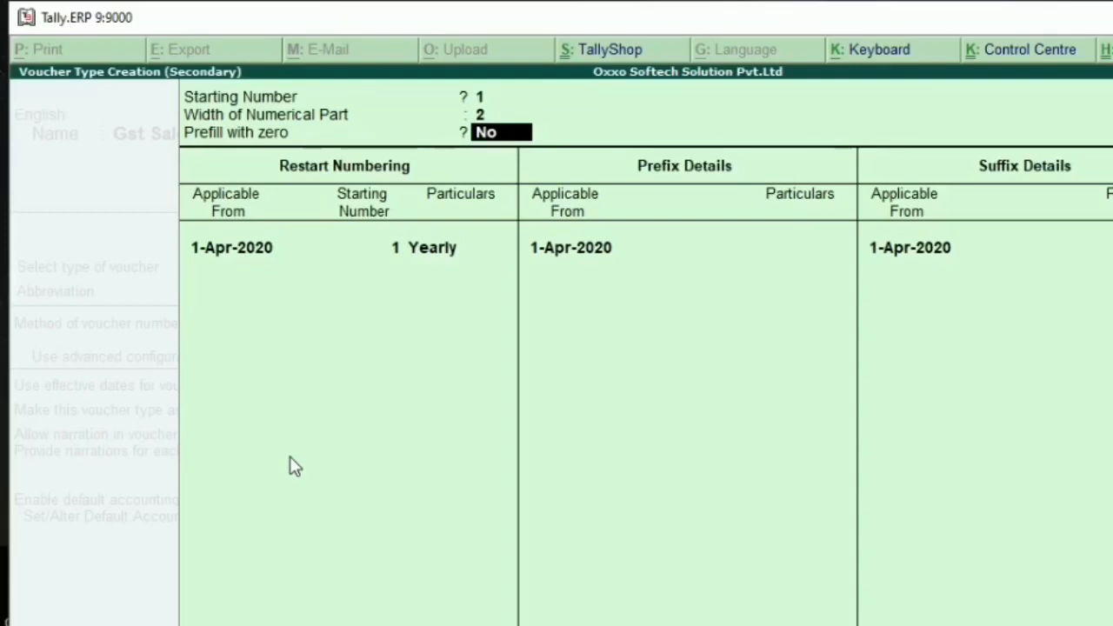
{"action": "key", "text": "Return"}
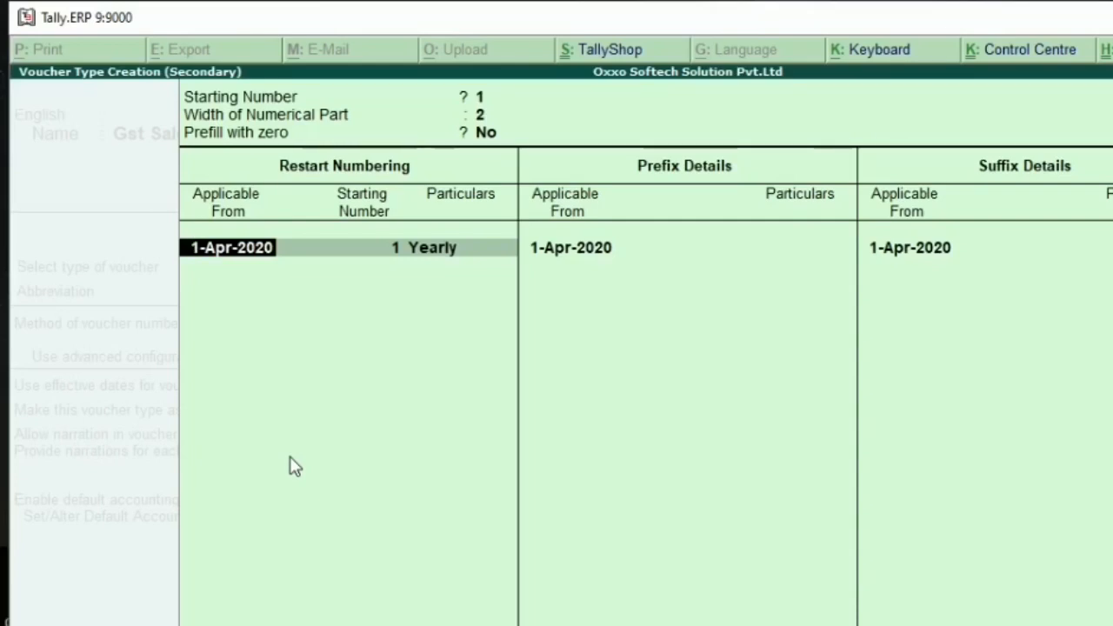
Accept the restart numbering entry applicable from 1-Apr-2020 with starting number 1 and Yearly periodicity
{"action": "key", "text": "Return"}
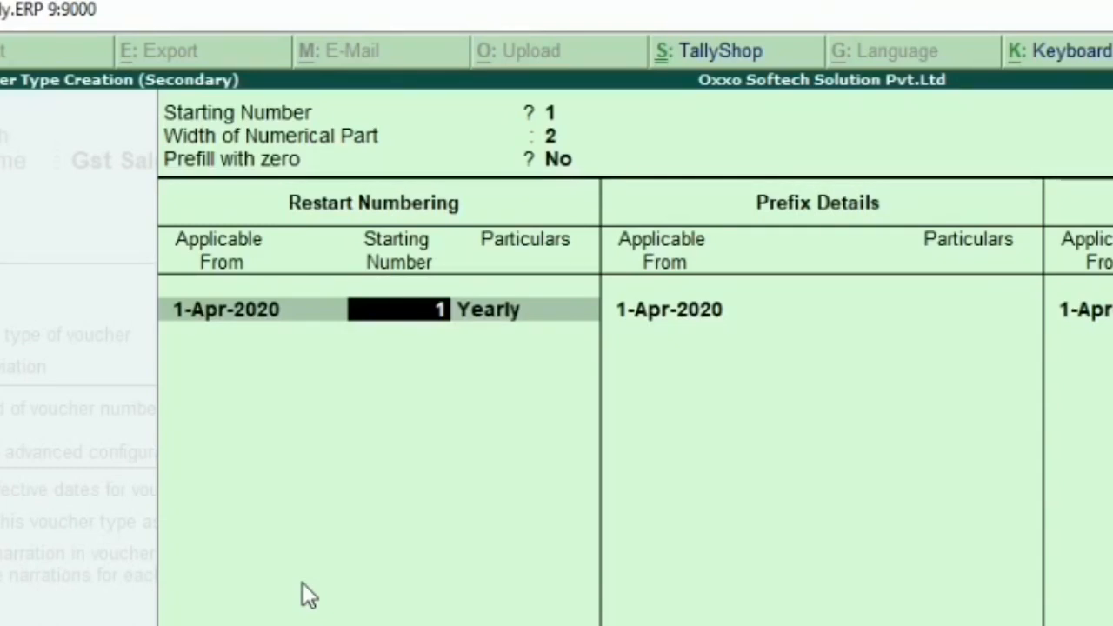
{"action": "key", "text": "Return"}
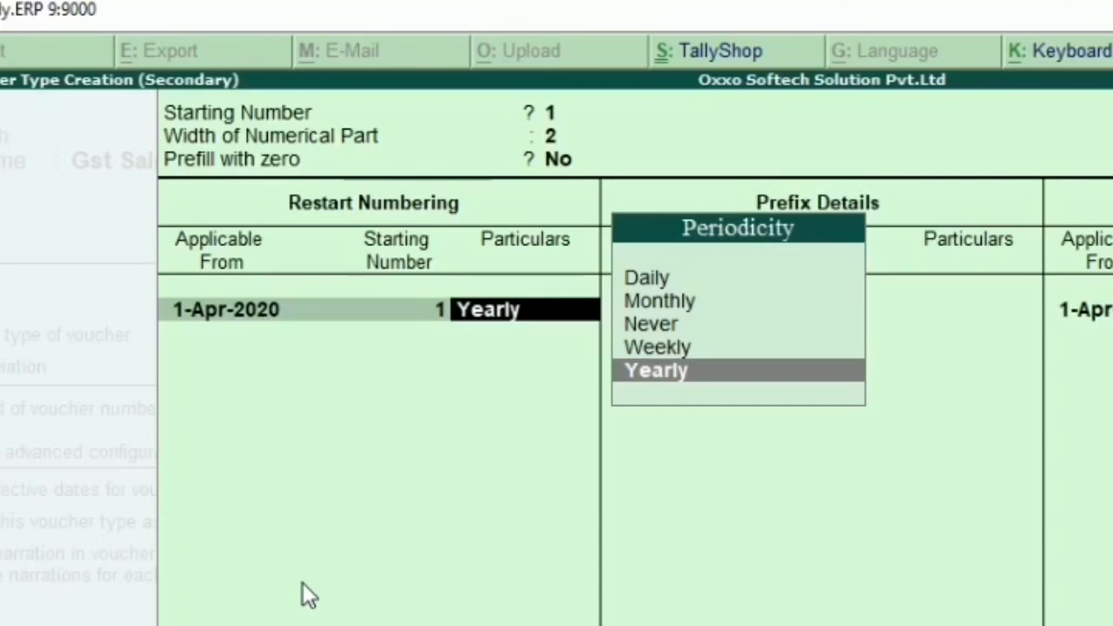
{"action": "key", "text": "Return"}
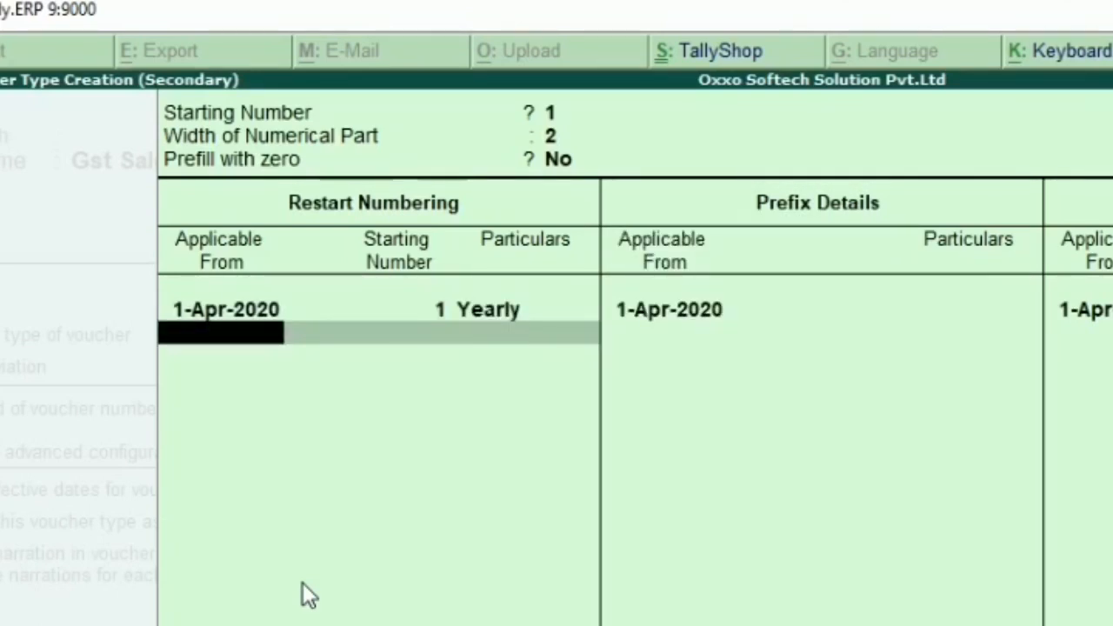
{"action": "key", "text": "Return"}
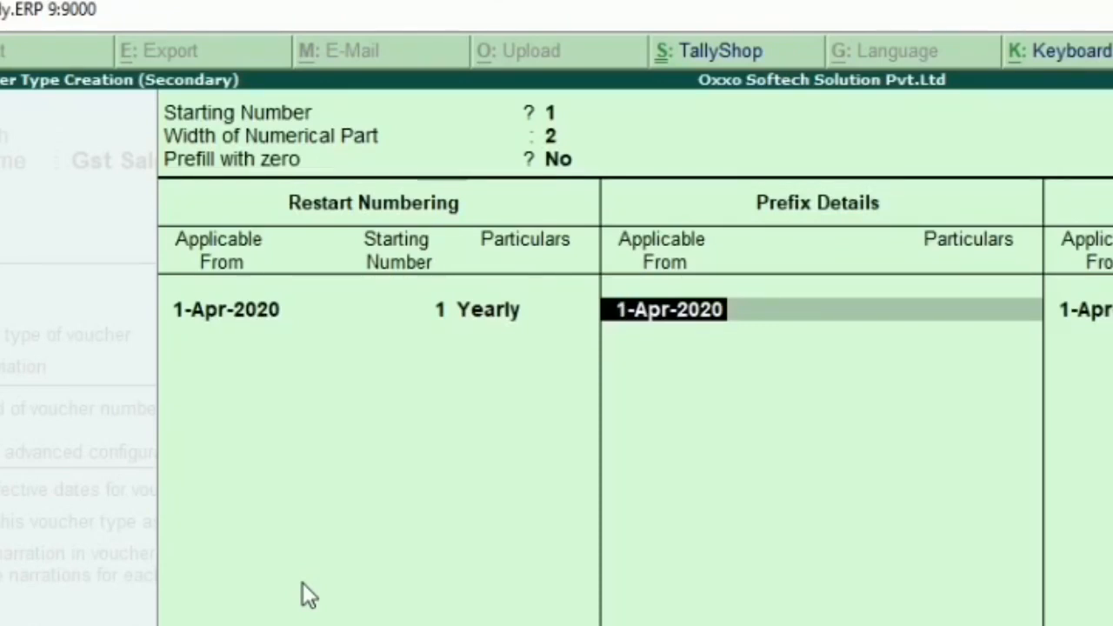
Set the voucher number prefix to OS/, applicable from 1-Apr-2020
{"action": "key", "text": "Return"}
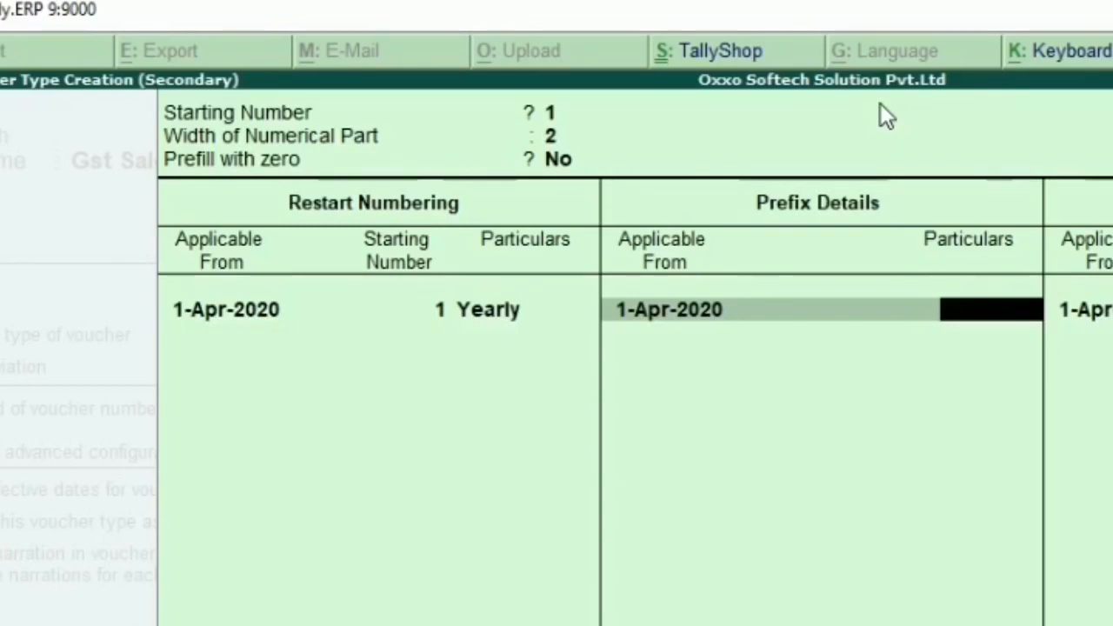
{"action": "type", "text": "O"}
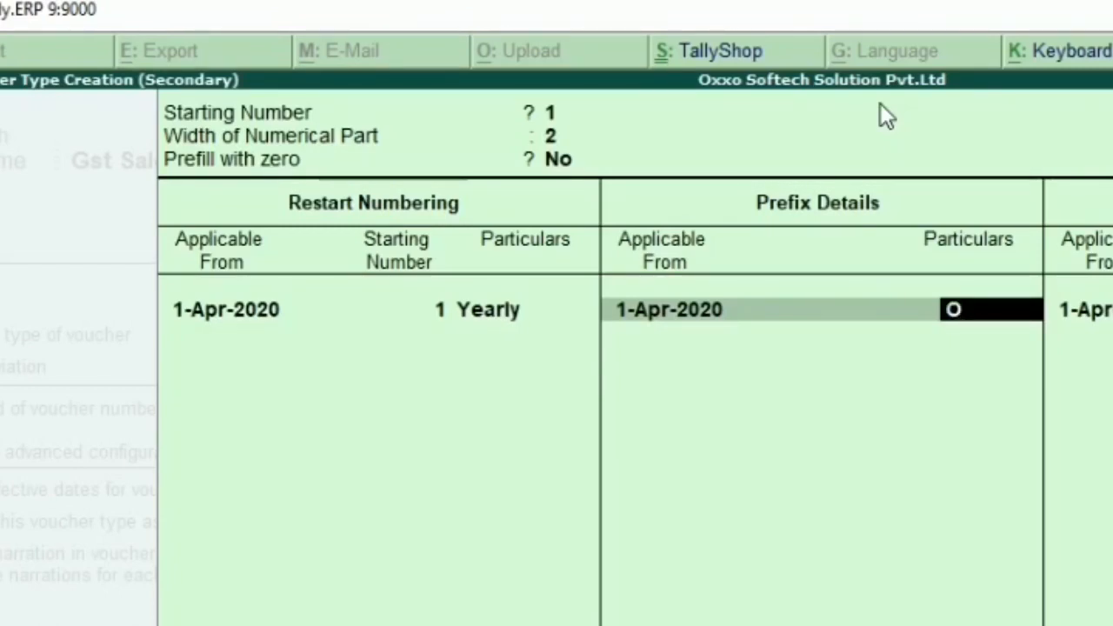
{"action": "type", "text": "S"}
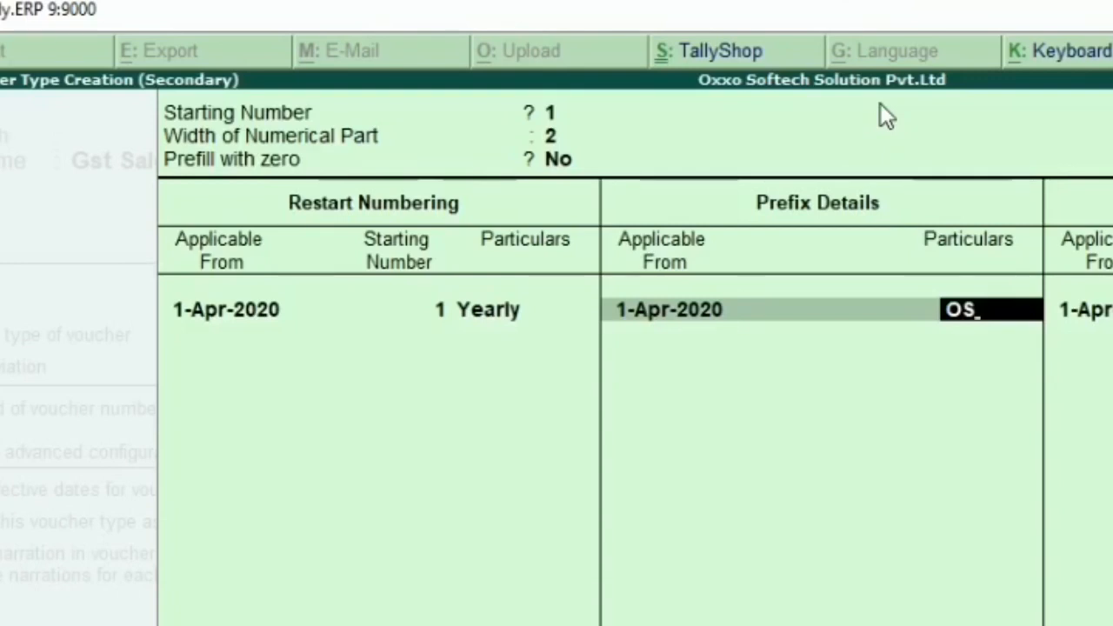
{"action": "type", "text": "/"}
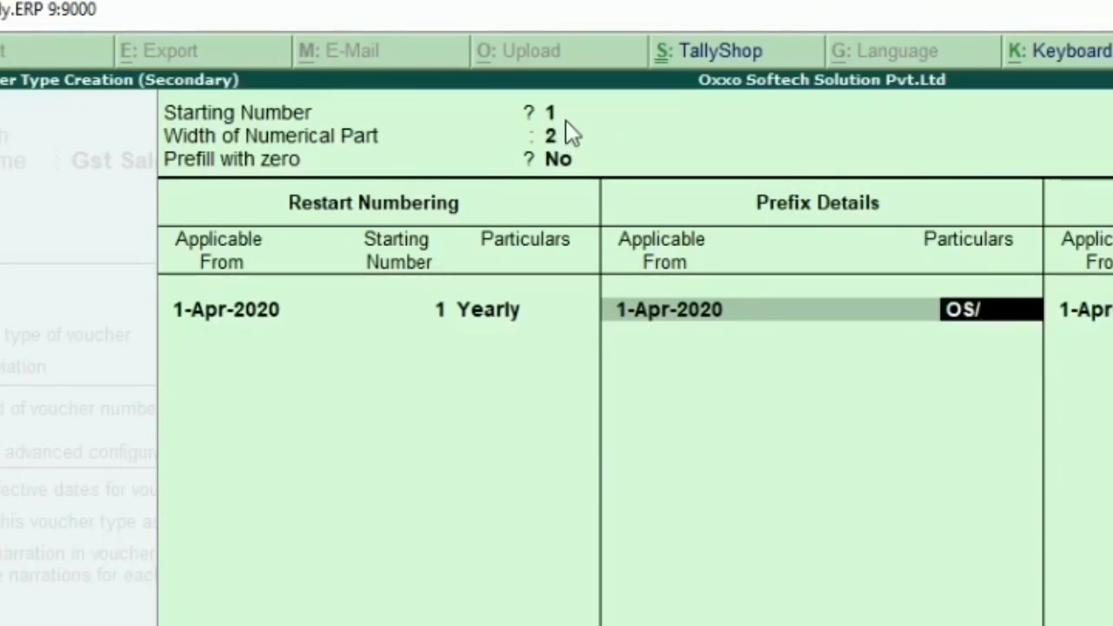
{"action": "key", "text": "Return"}
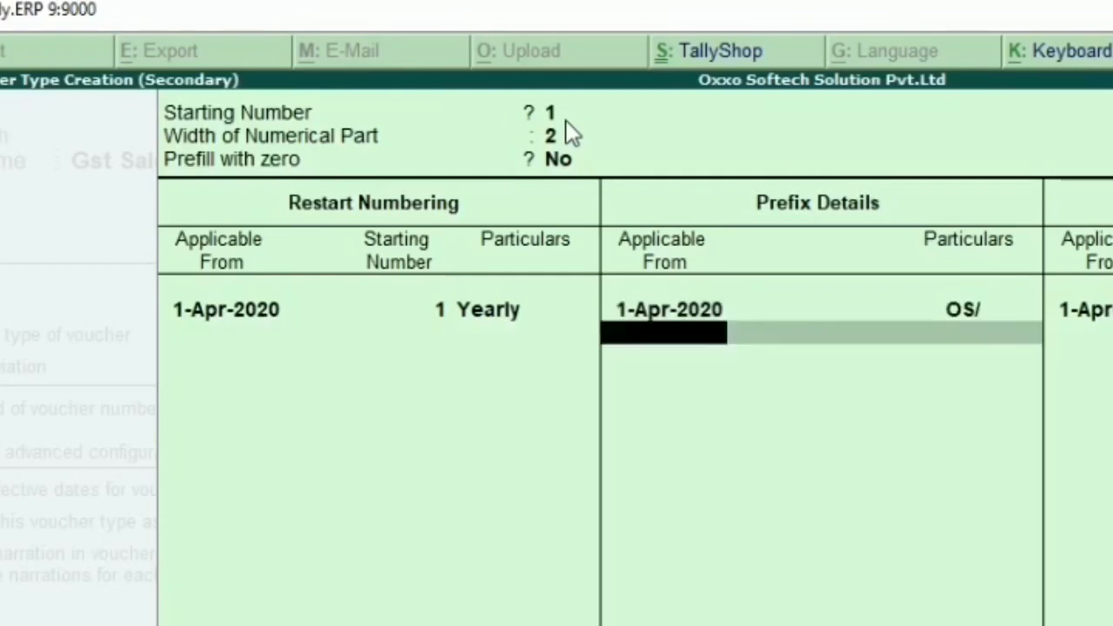
{"action": "key", "text": "Return"}
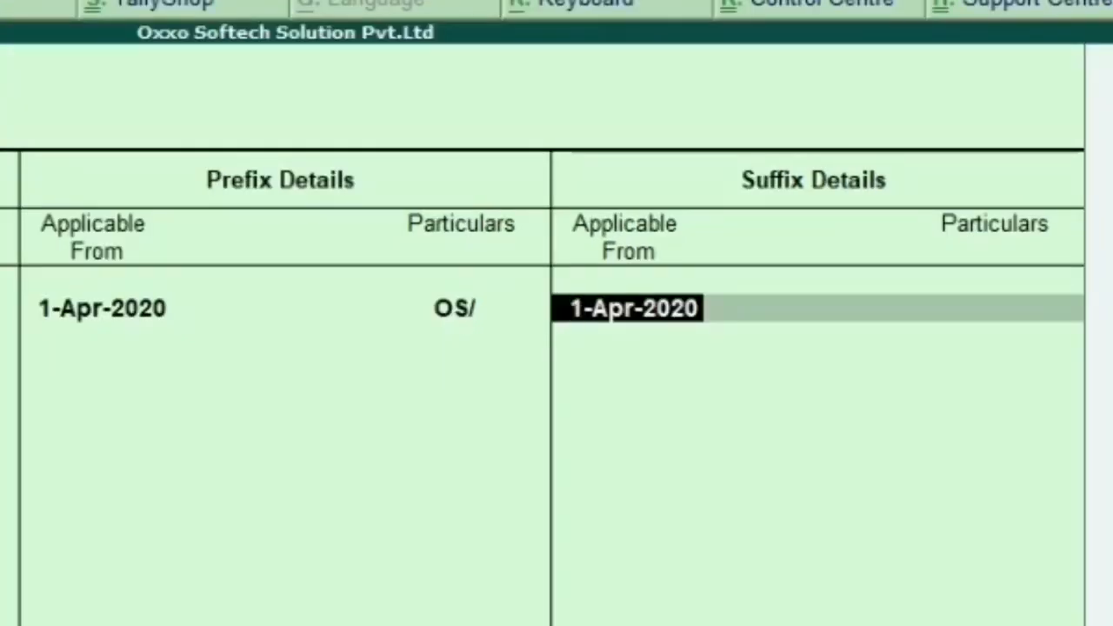
Set the voucher number suffix to \20-21, applicable from 1-Apr-2020, and finish the advanced numbering configuration
{"action": "key", "text": "Return"}
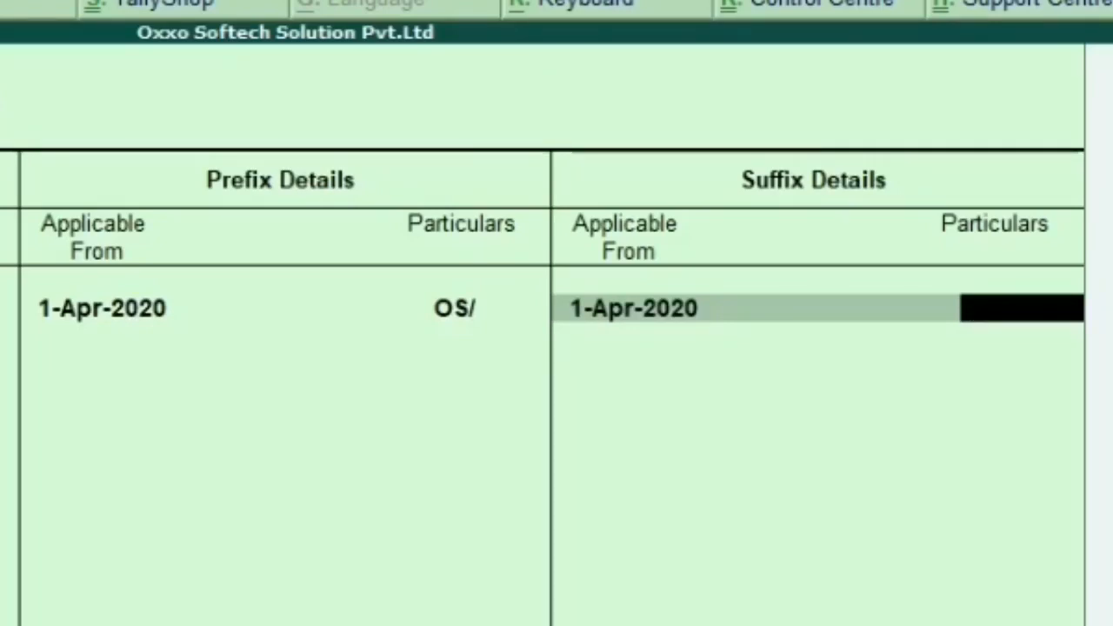
{"action": "type", "text": "\\"}
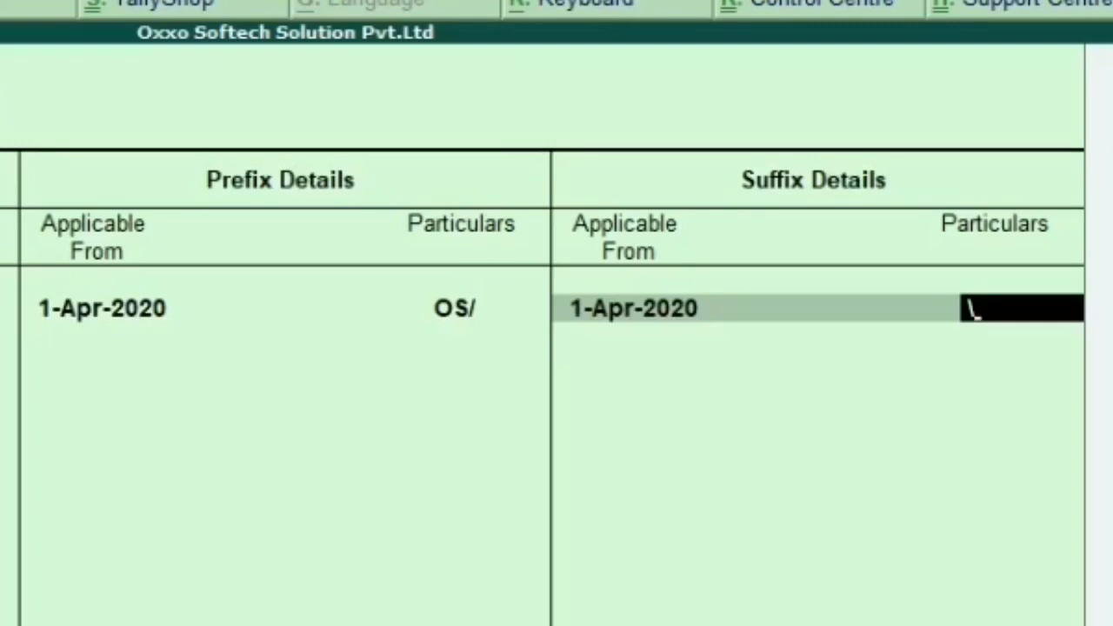
{"action": "type", "text": "20-21"}
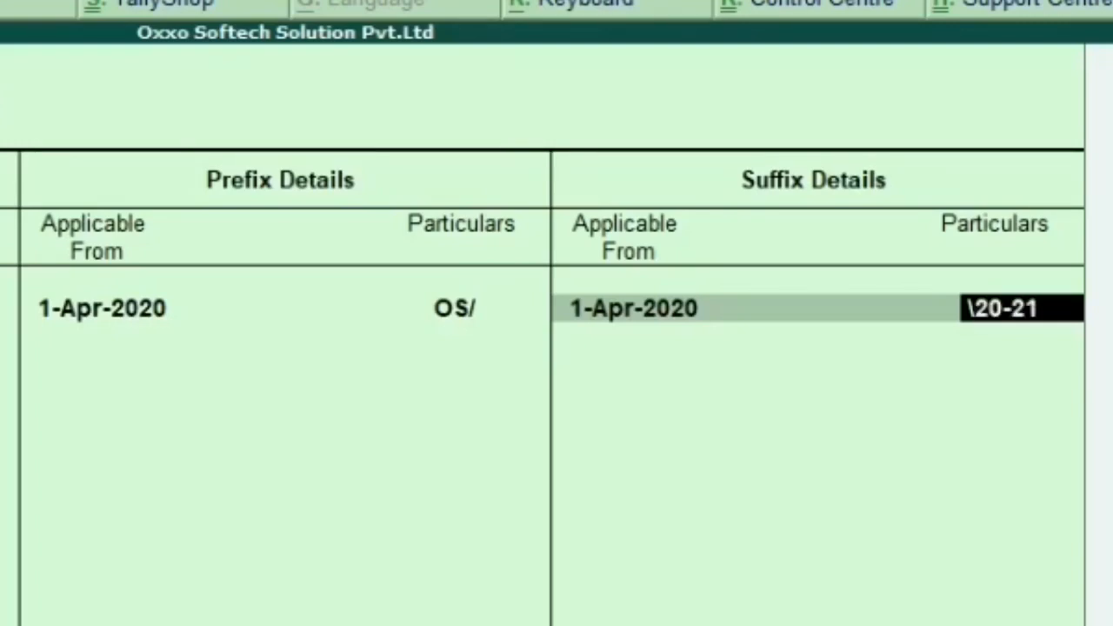
{"action": "key", "text": "Return"}
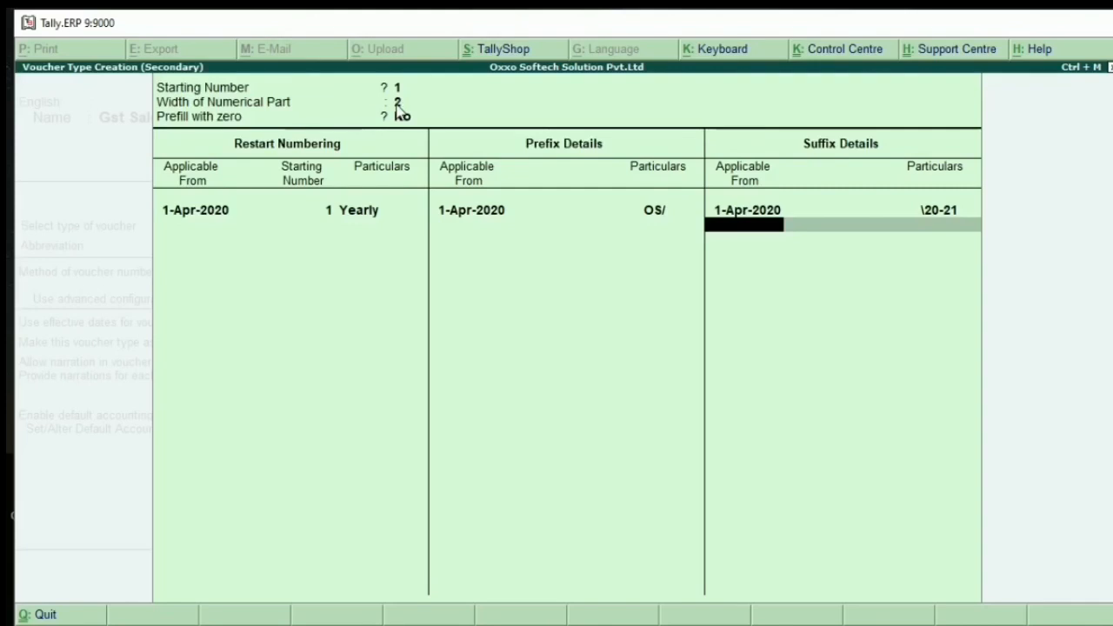
{"action": "key", "text": "Return"}
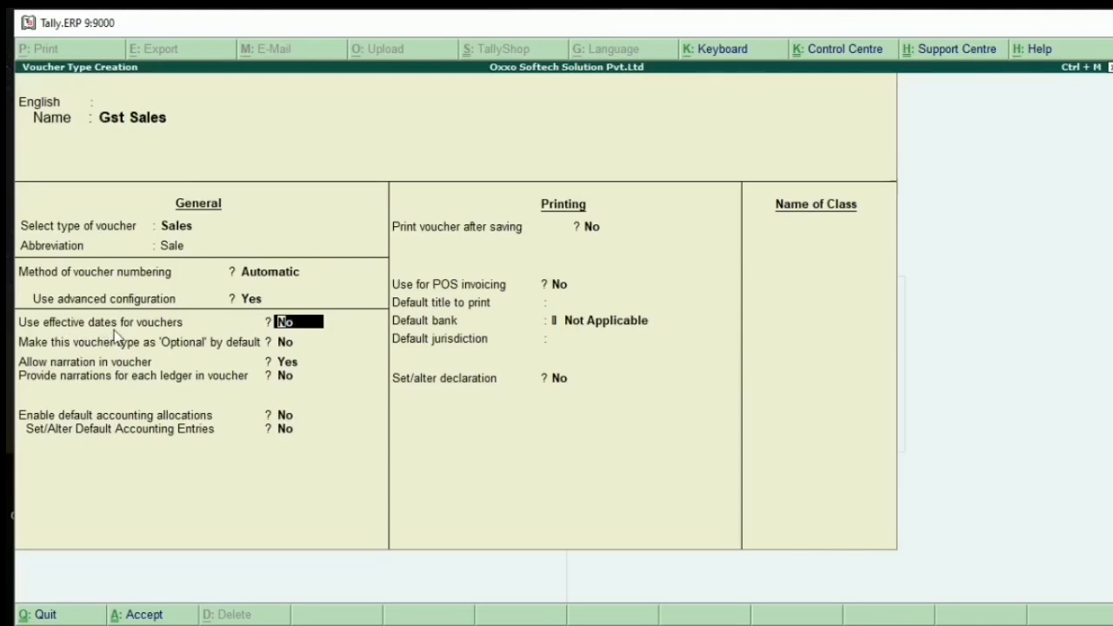
Keep effective dates, Optional by default, per-ledger narrations and default accounting allocations at No, with voucher narration allowed
{"action": "key", "text": "Return"}
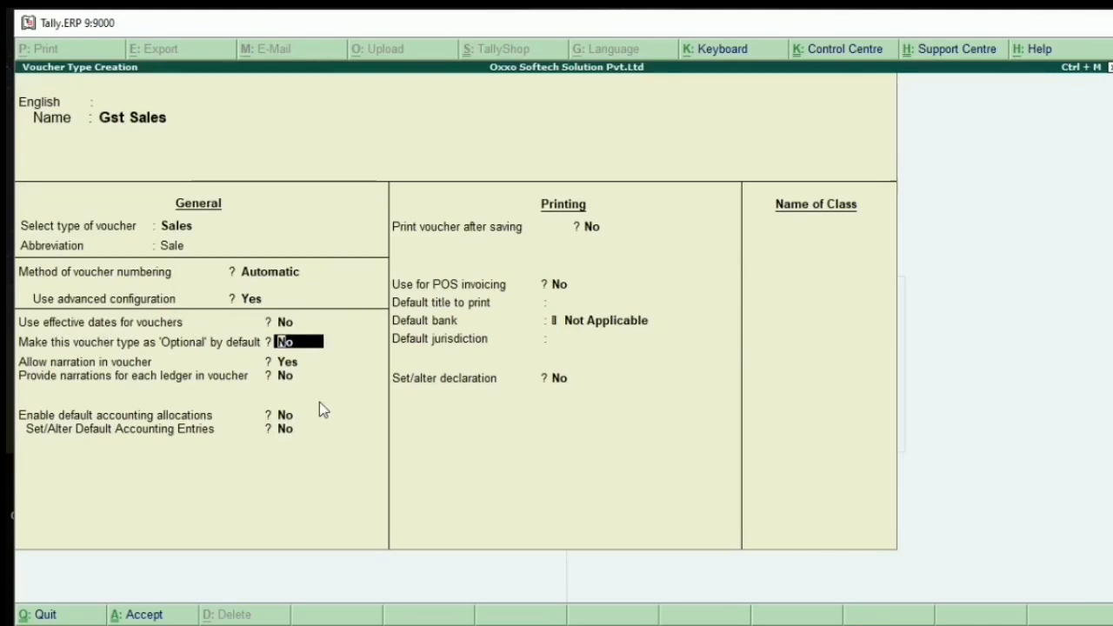
{"action": "key", "text": "Return"}
{"action": "key", "text": "Return"}
{"action": "key", "text": "Return"}
{"action": "key", "text": "Return"}
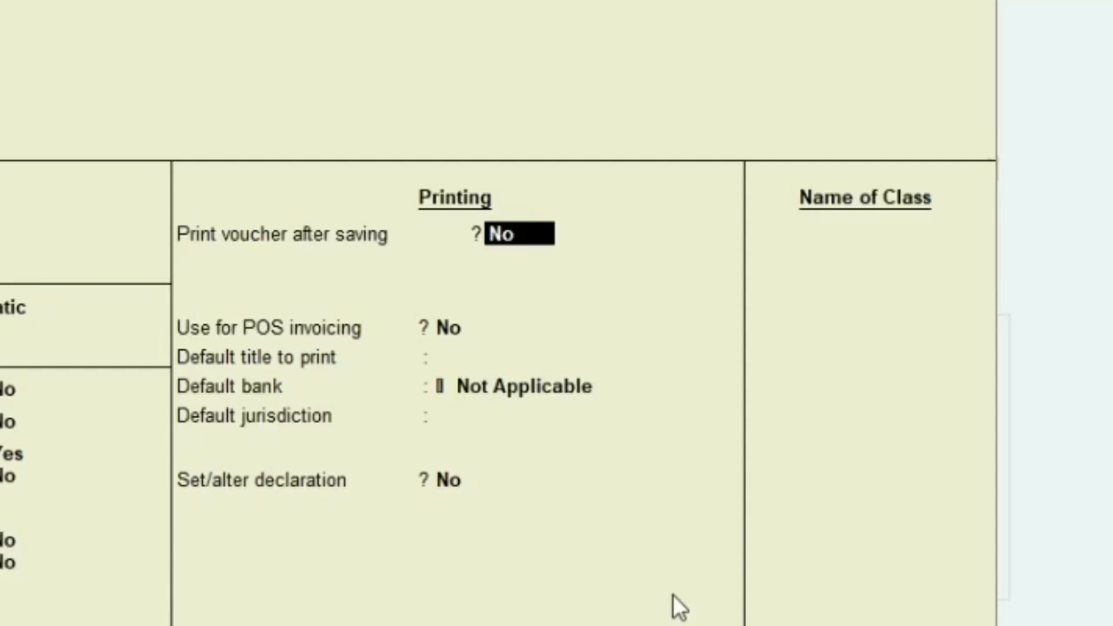
Keep printing after saving and POS invoicing at No, and set the default print title to Tax Invoice
{"action": "key", "text": "Return"}
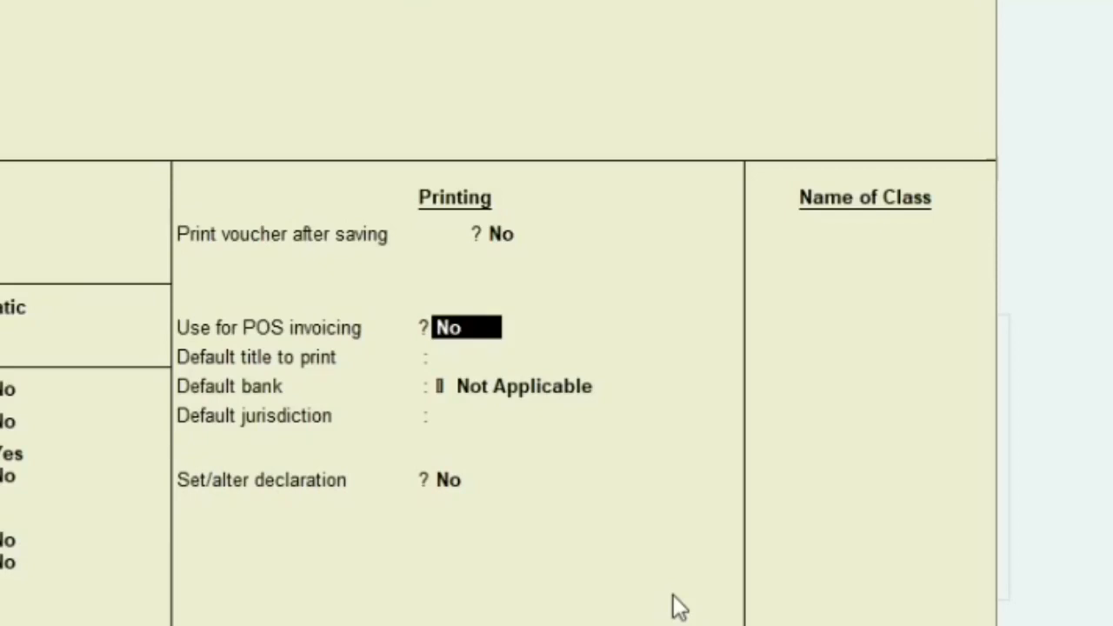
{"action": "key", "text": "Return"}
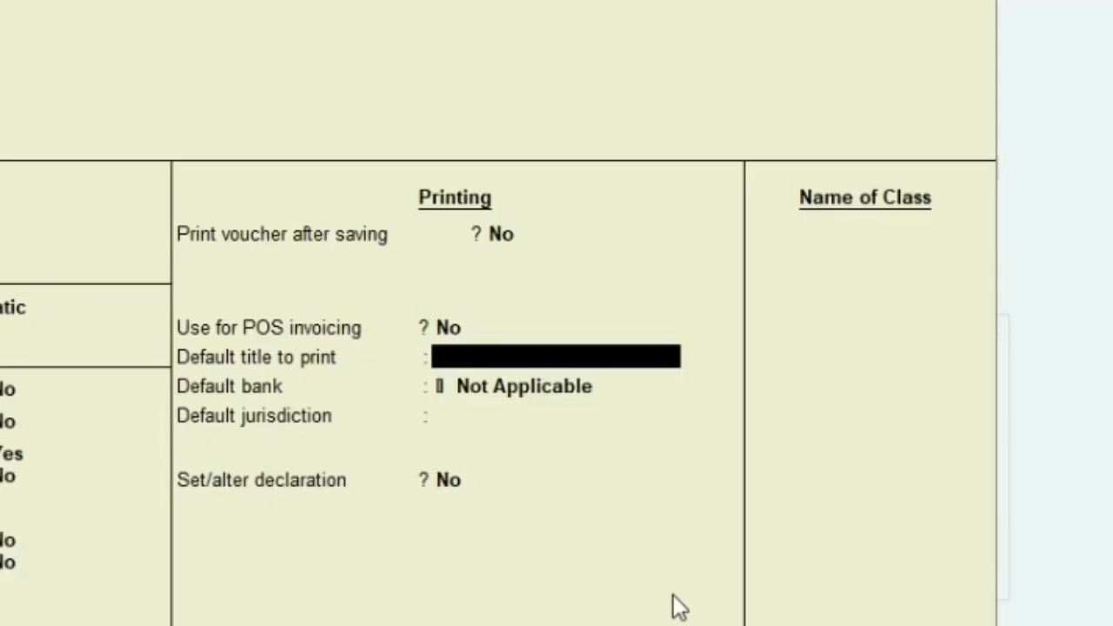
{"action": "type", "text": "Tax Invoice"}
{"action": "key", "text": "Return"}
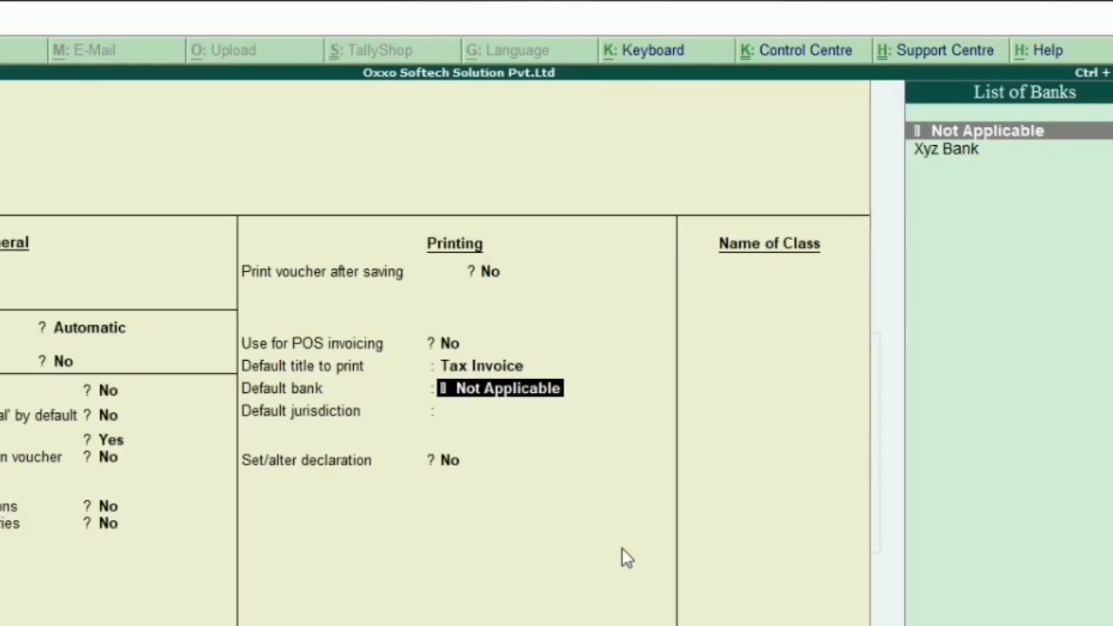
Set the voucher type's default bank to Xyz Bank and its default jurisdiction to New Delhi
{"action": "key", "text": "Down"}
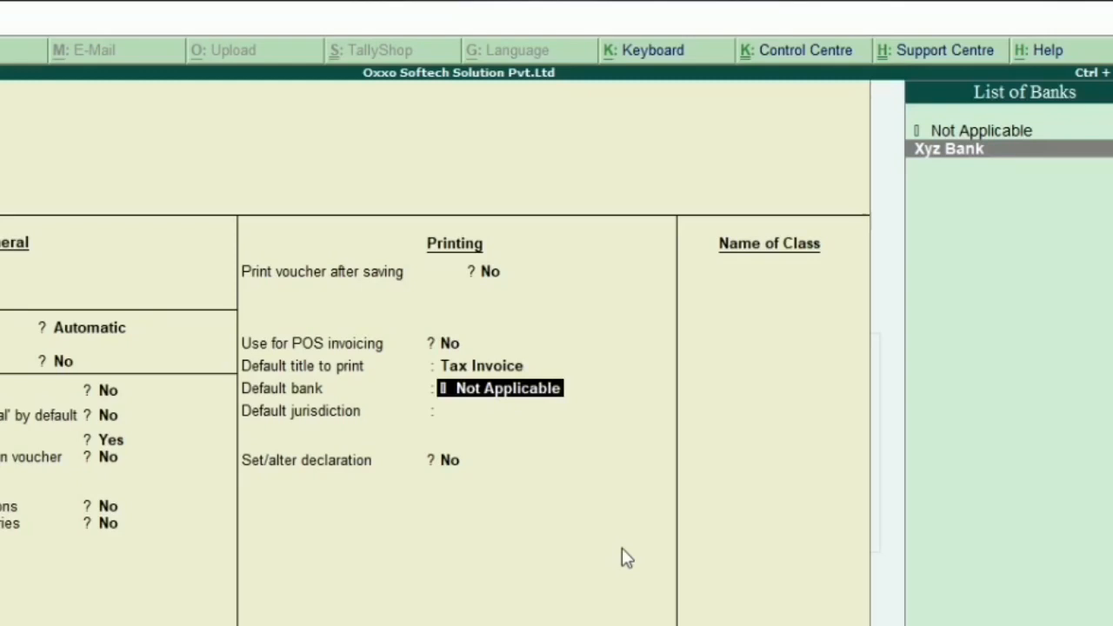
{"action": "key", "text": "Return"}
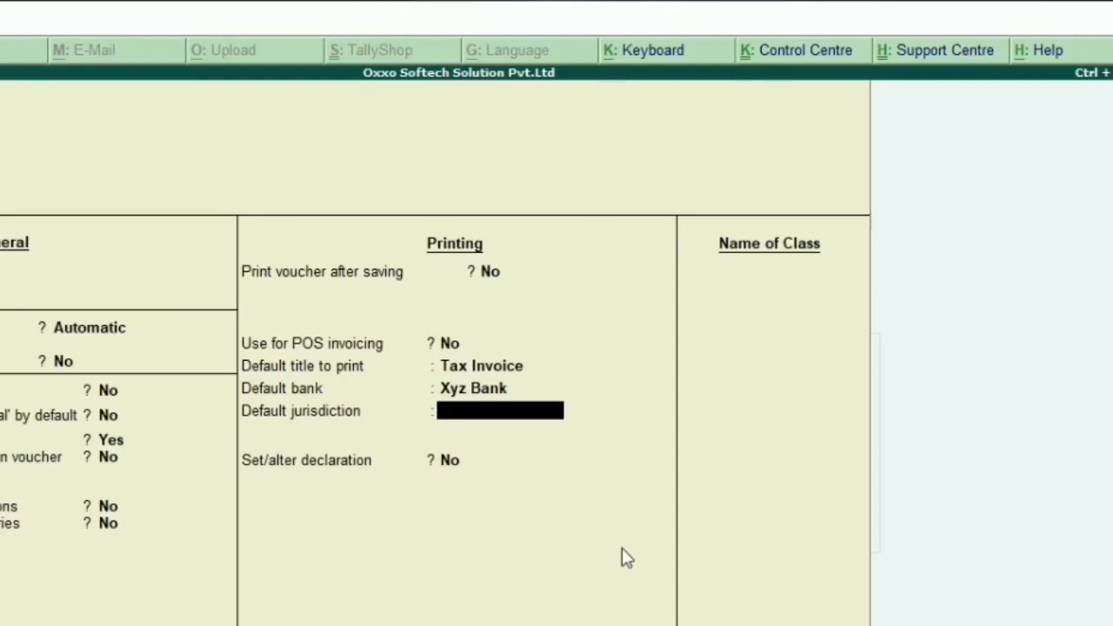
{"action": "type", "text": "New Delhi"}
{"action": "key", "text": "Return"}
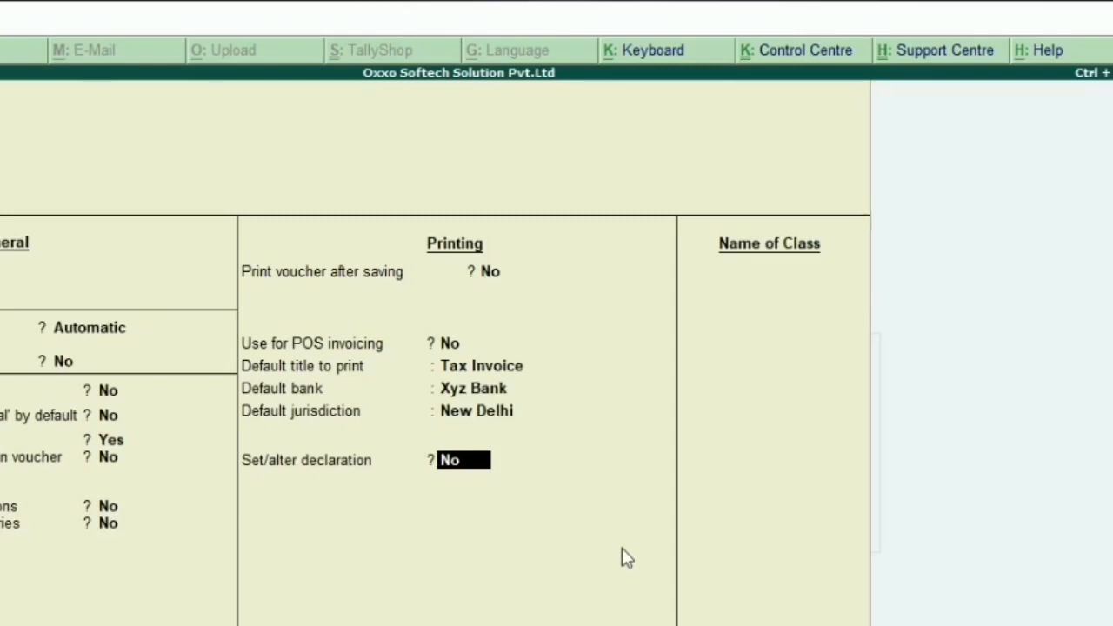
Enable the declaration with its standard text and return to the Gateway of Tally
{"action": "key", "text": "y"}
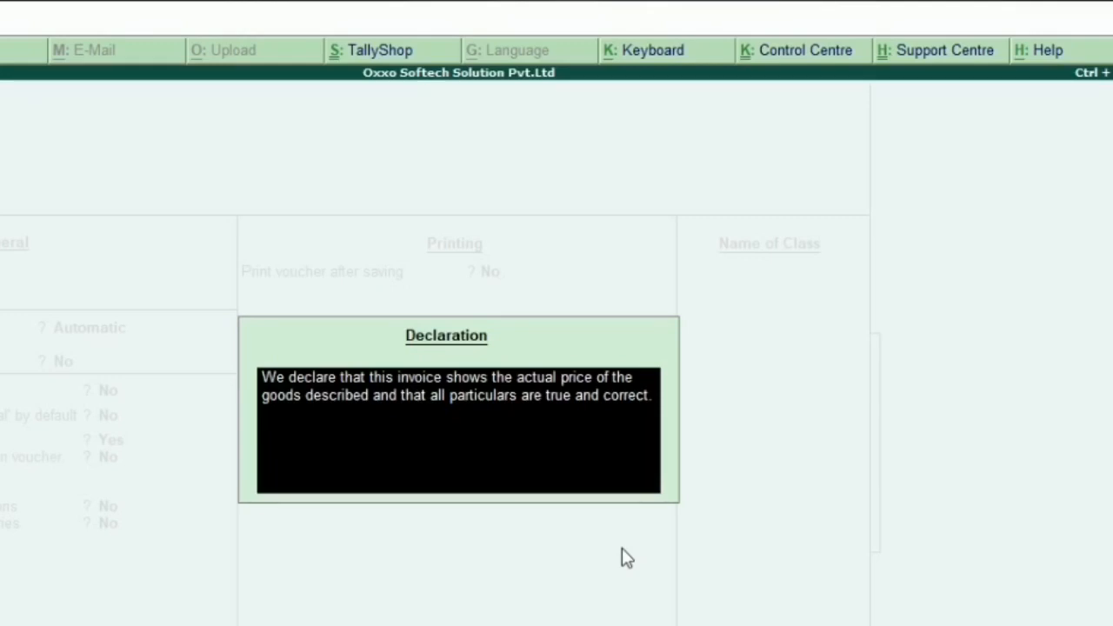
{"action": "key", "text": "Return"}
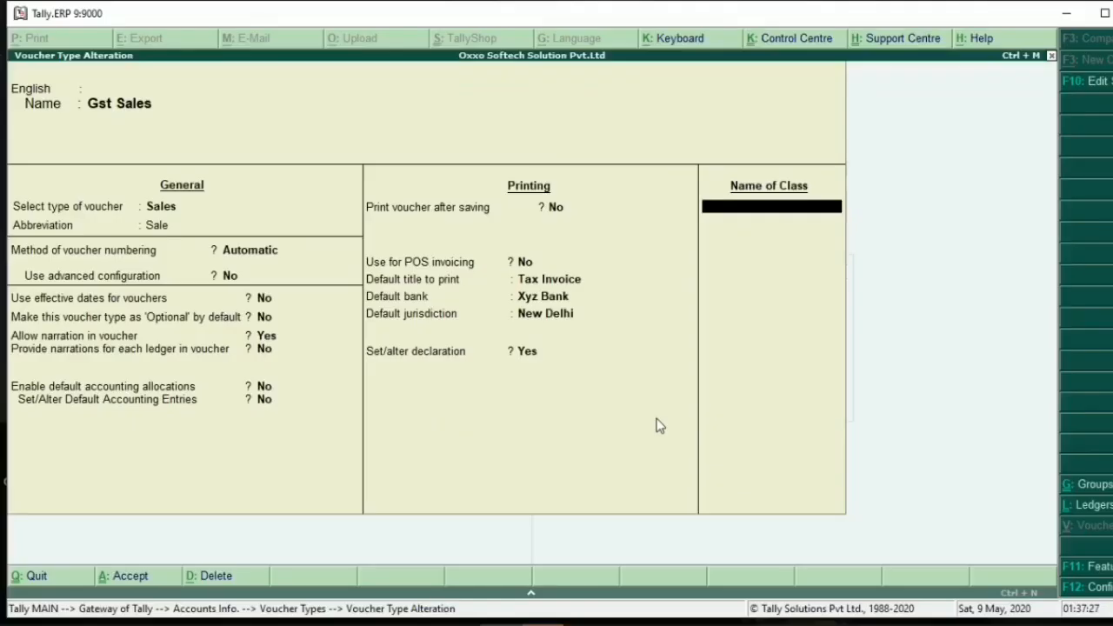
{"action": "key", "text": "Escape"}
{"action": "key", "text": "Escape"}
{"action": "key", "text": "Escape"}
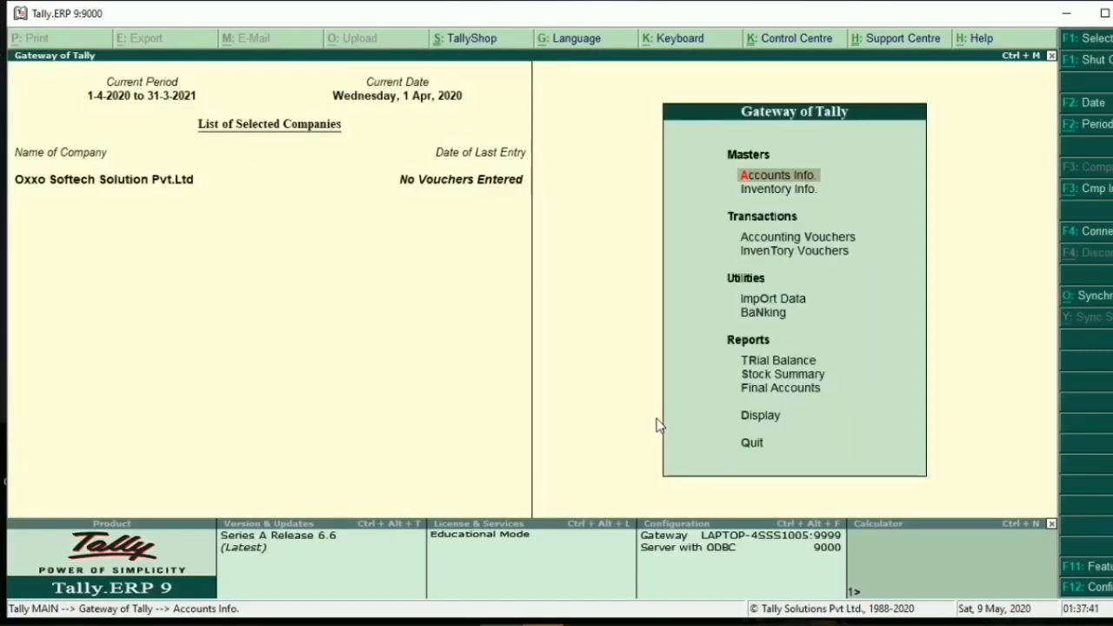
Start a new accounting voucher of the Gst Sales voucher type
{"action": "key", "text": "Down"}
{"action": "key", "text": "Down"}
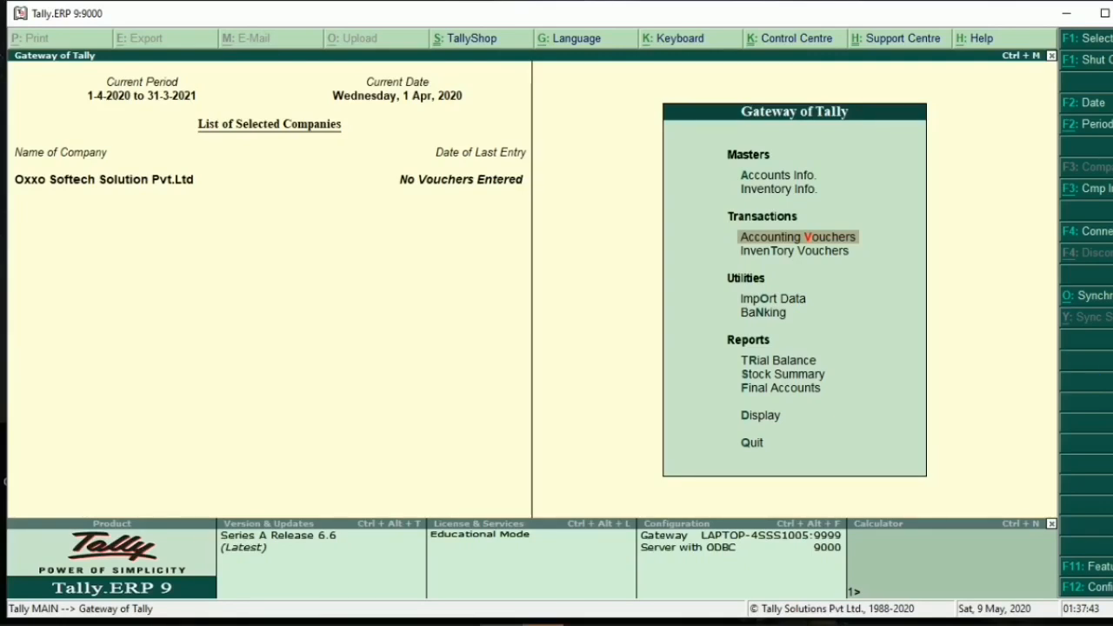
{"action": "key", "text": "Return"}
{"action": "key", "text": "F8"}
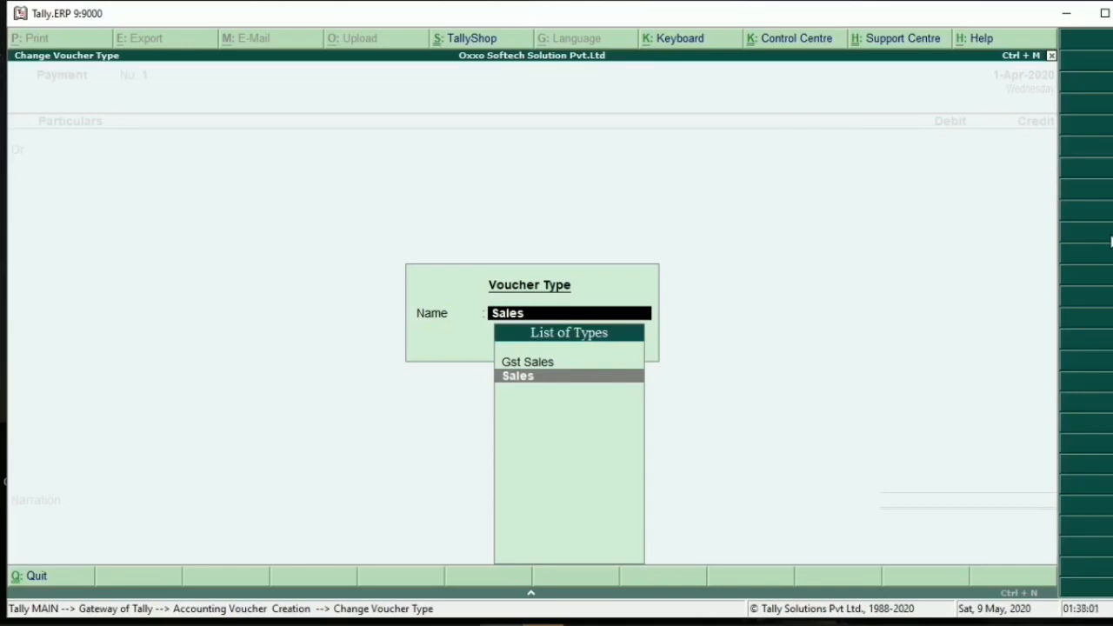
{"action": "key", "text": "Up"}
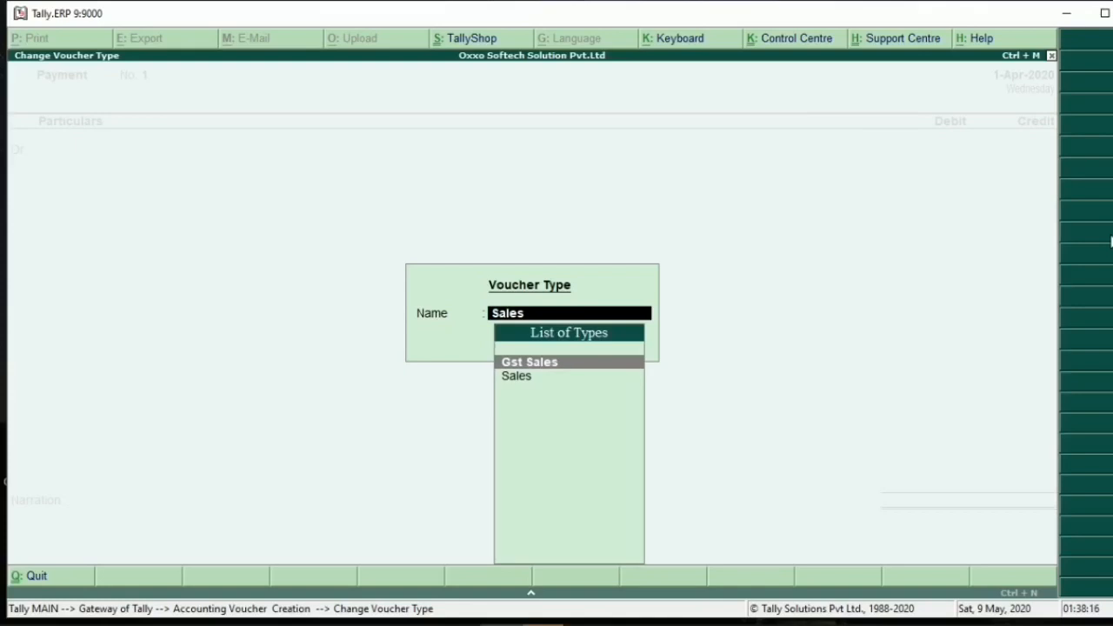
{"action": "left_click", "coordinate": [553, 371]}
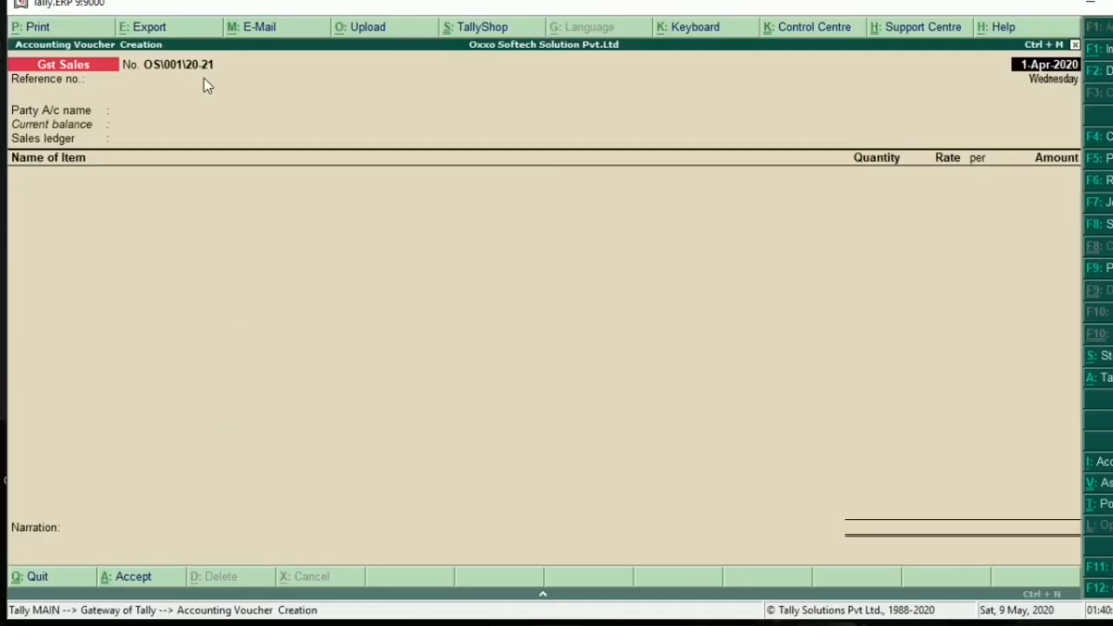
Keep the voucher date 1-Apr-2020 with no reference number and choose ABC Pvt LTd as the party account
{"action": "key", "text": "Return"}
{"action": "key", "text": "Return"}
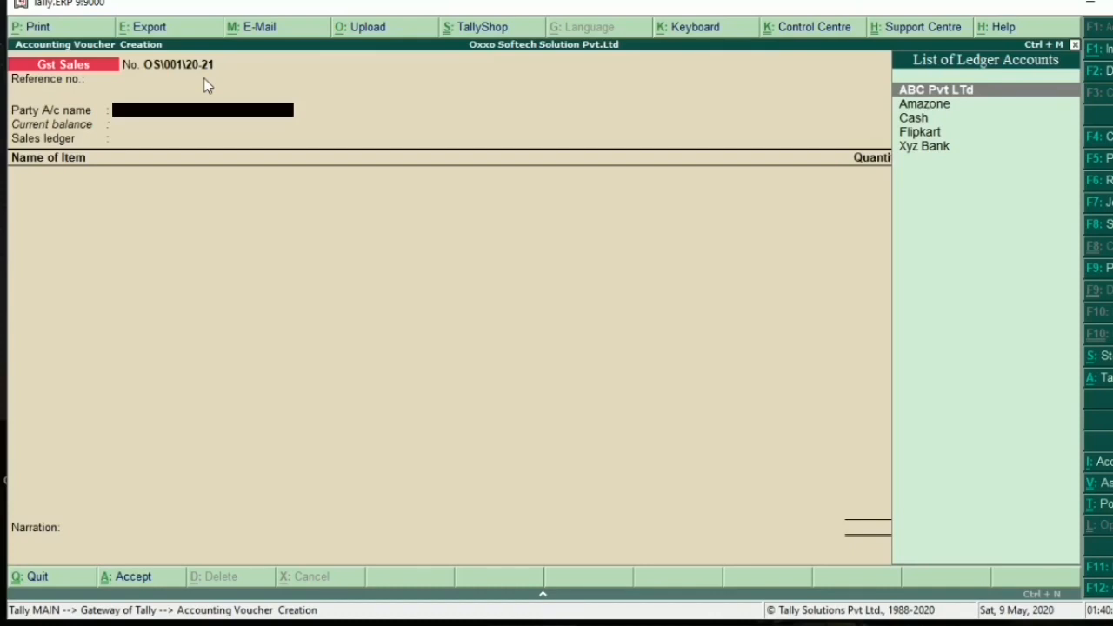
{"action": "key", "text": "Return"}
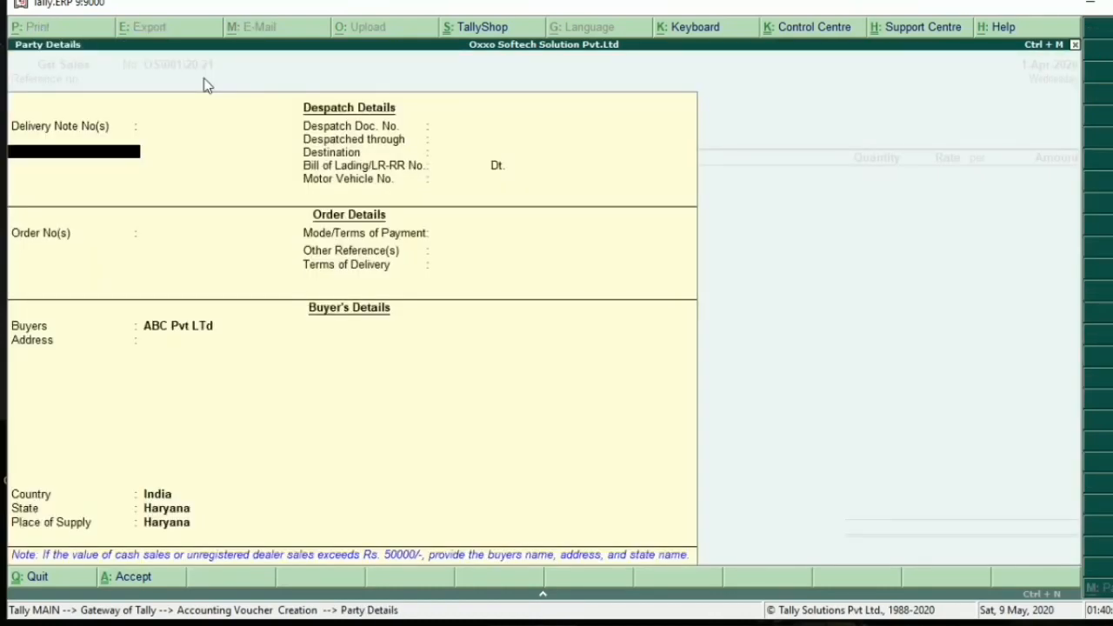
{"action": "key", "text": "Return"}
{"action": "key", "text": "Return"}
{"action": "key", "text": "Return"}
{"action": "key", "text": "Return"}
{"action": "key", "text": "Return"}
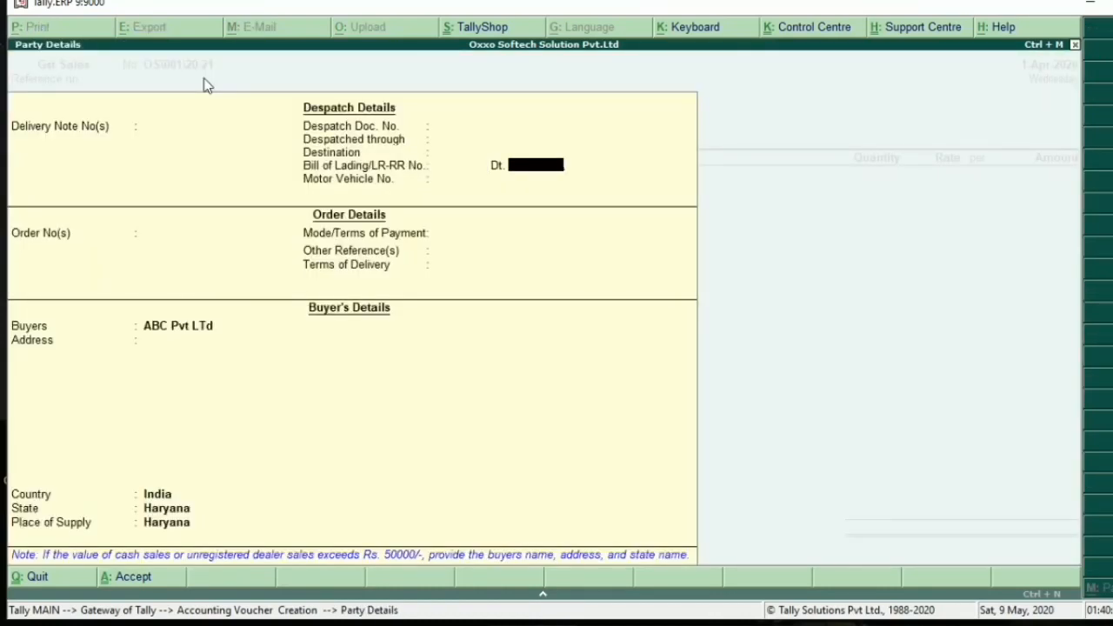
{"action": "key", "text": "ctrl+a"}
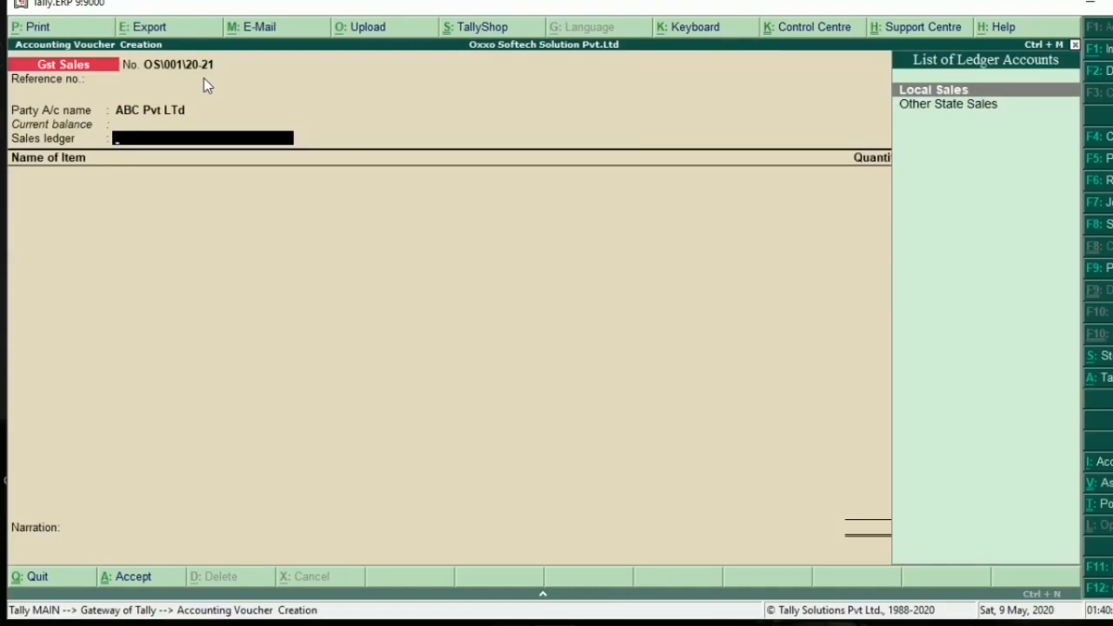
{"action": "key", "text": "BackSpace"}
{"action": "key", "text": "Return"}
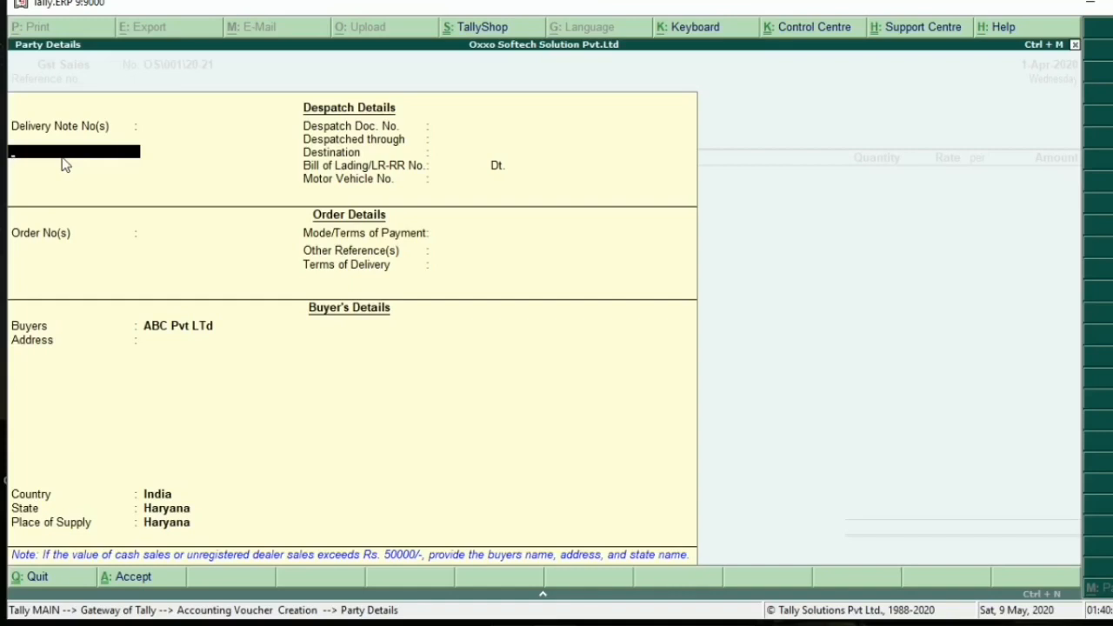
Enter delivery note number 123 dated 1-Apr-2020 in the party details
{"action": "type", "text": "123"}
{"action": "key", "text": "Return"}
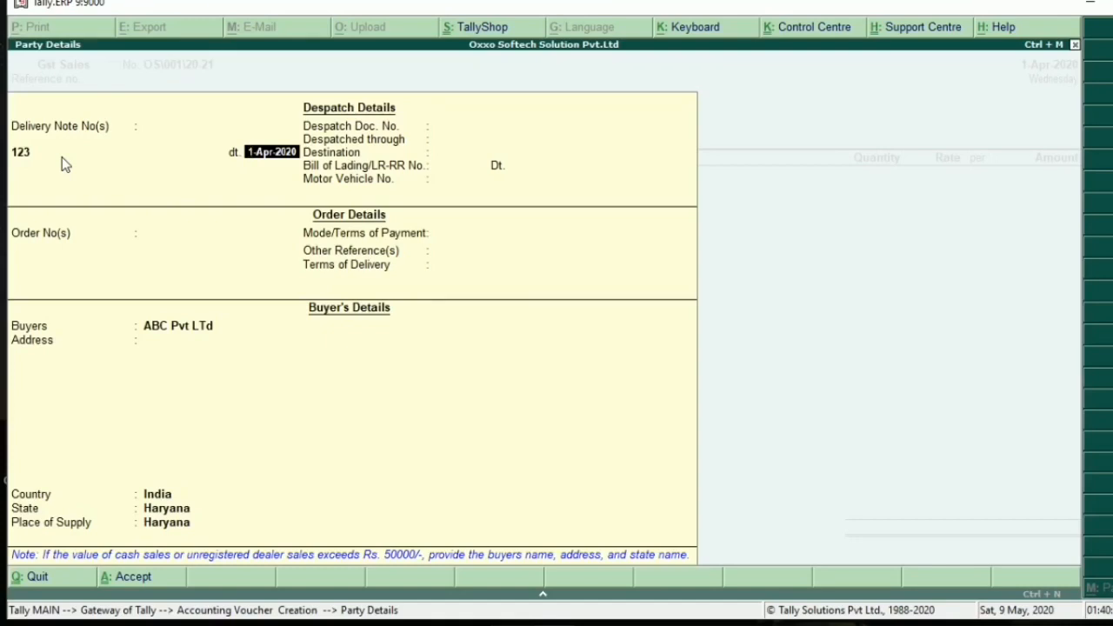
{"action": "key", "text": "Return"}
{"action": "key", "text": "Return"}
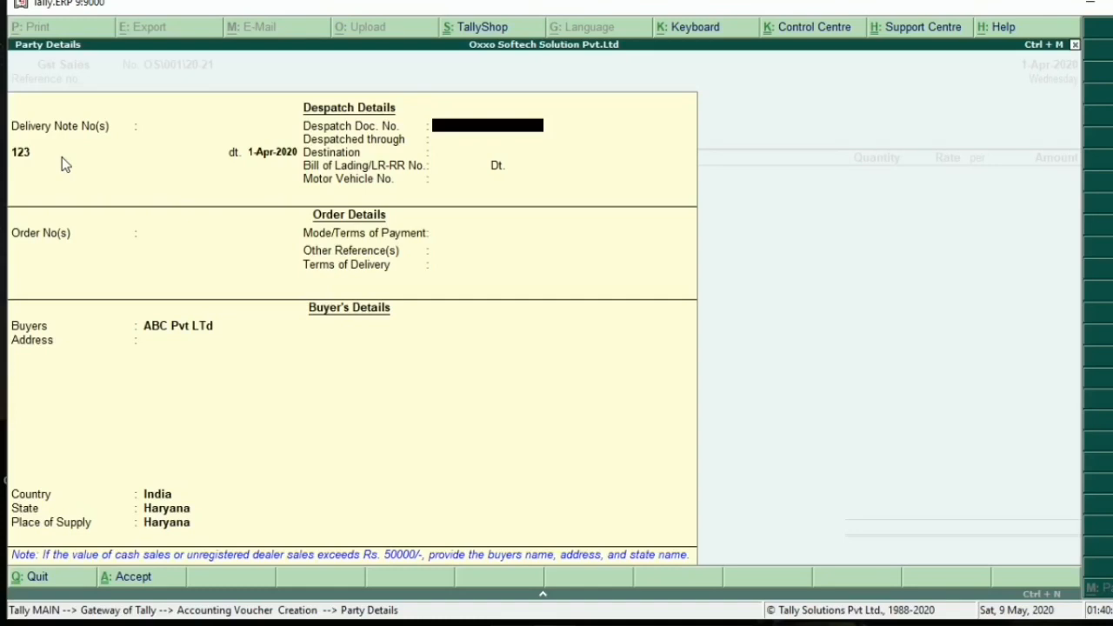
Fill in the despatch details with document number 123, despatched through By Road, destination Delhi
{"action": "type", "text": "123"}
{"action": "key", "text": "Return"}
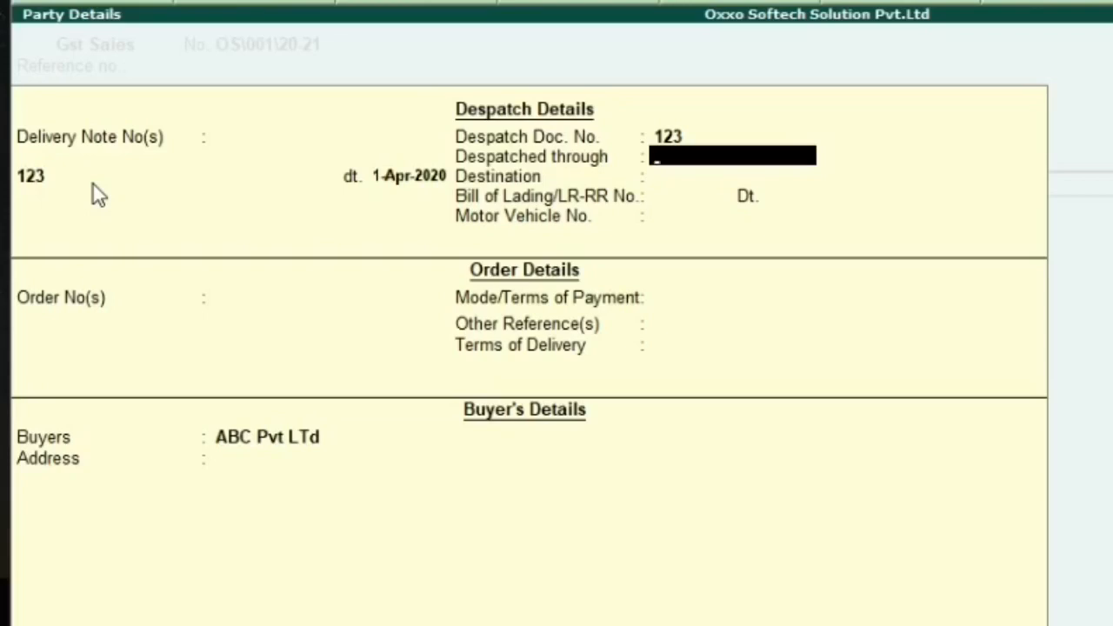
{"action": "type", "text": "By Road"}
{"action": "key", "text": "Return"}
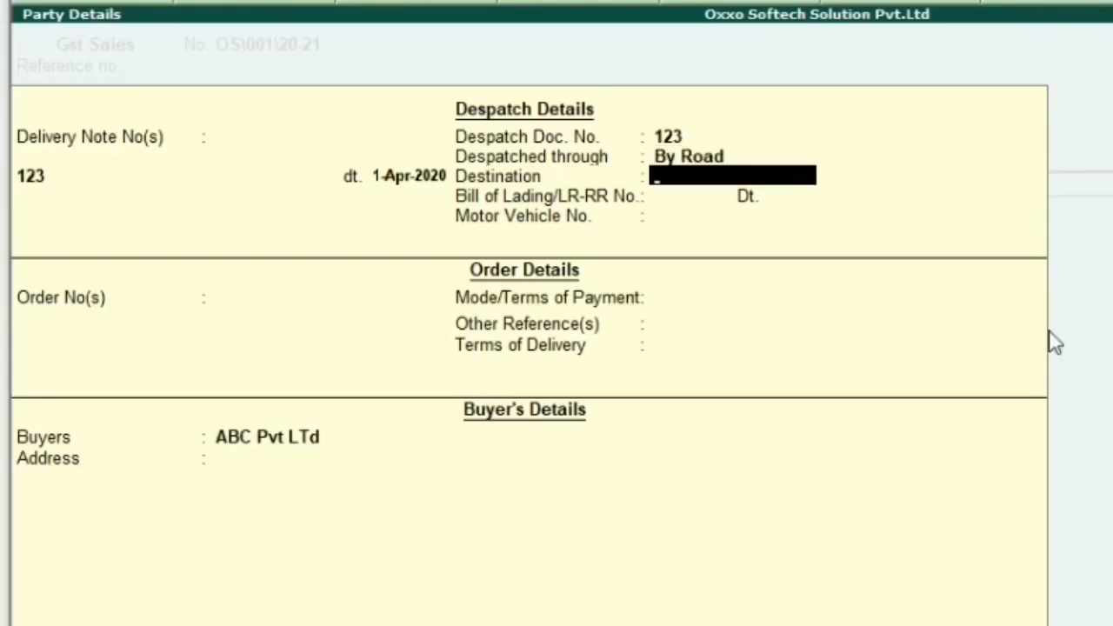
{"action": "type", "text": "Delhi"}
{"action": "key", "text": "Return"}
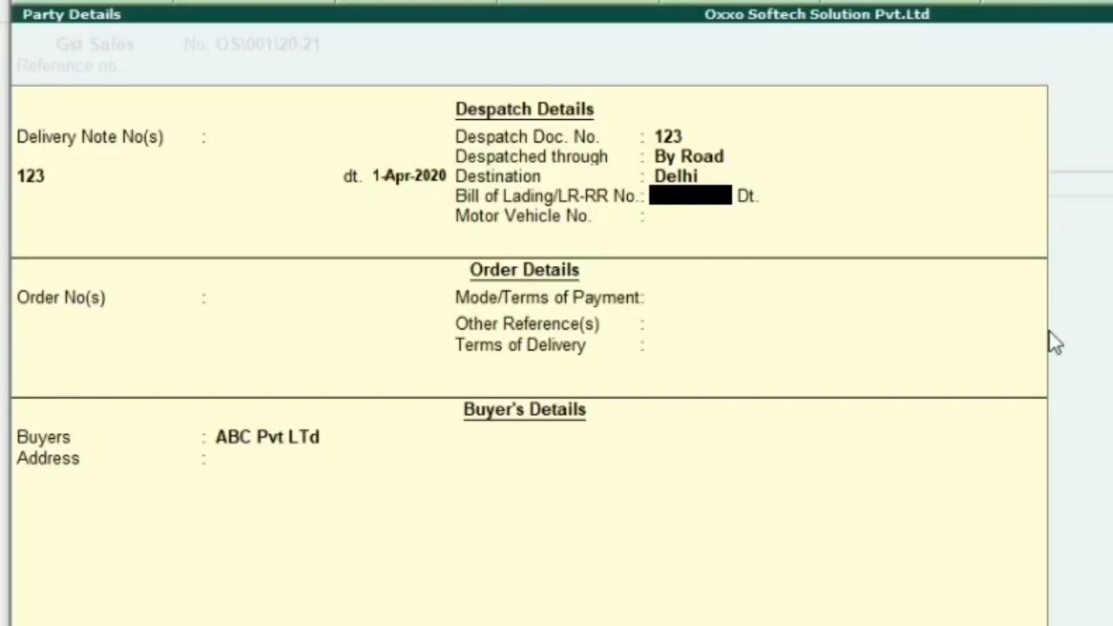
Enter bill of lading number 1234 without a date, and motor vehicle number DL000000
{"action": "type", "text": "1234"}
{"action": "key", "text": "Return"}
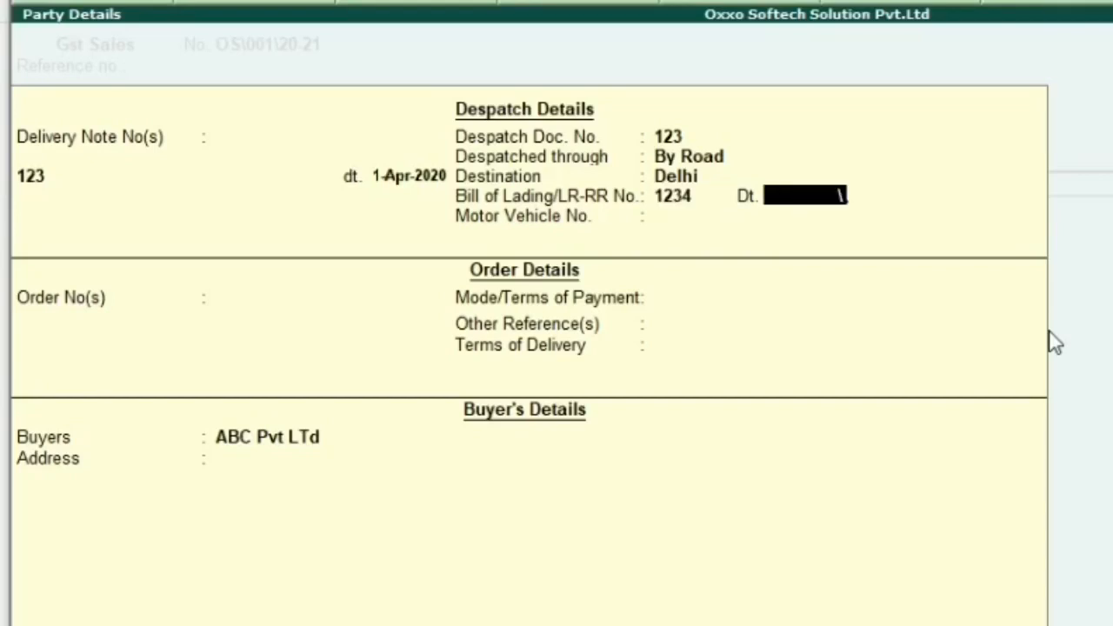
{"action": "key", "text": "Return"}
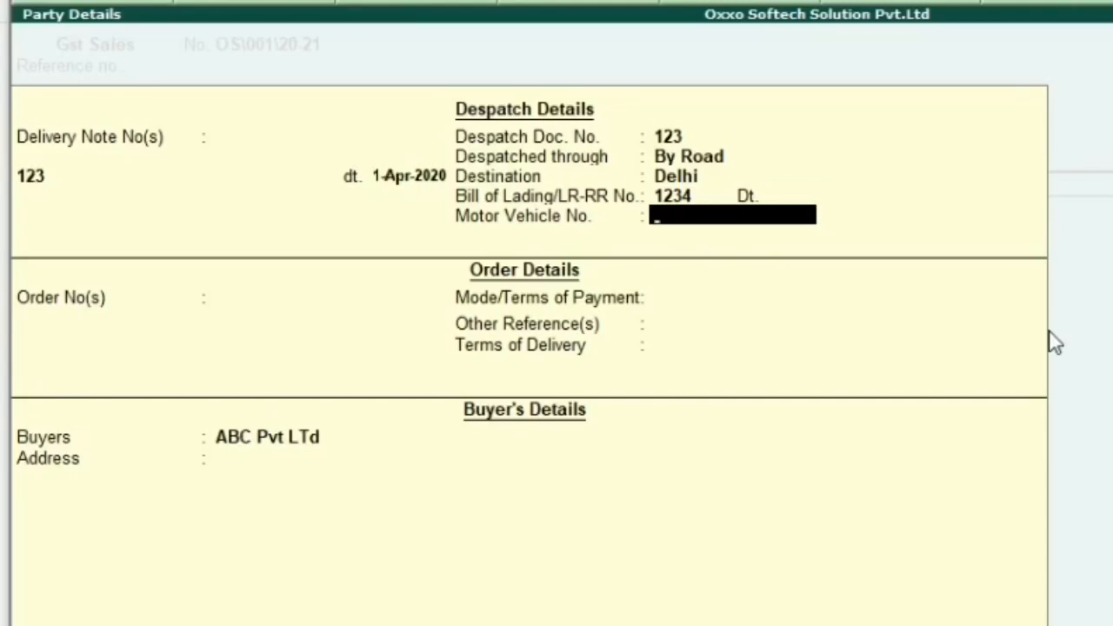
{"action": "type", "text": "DL000000"}
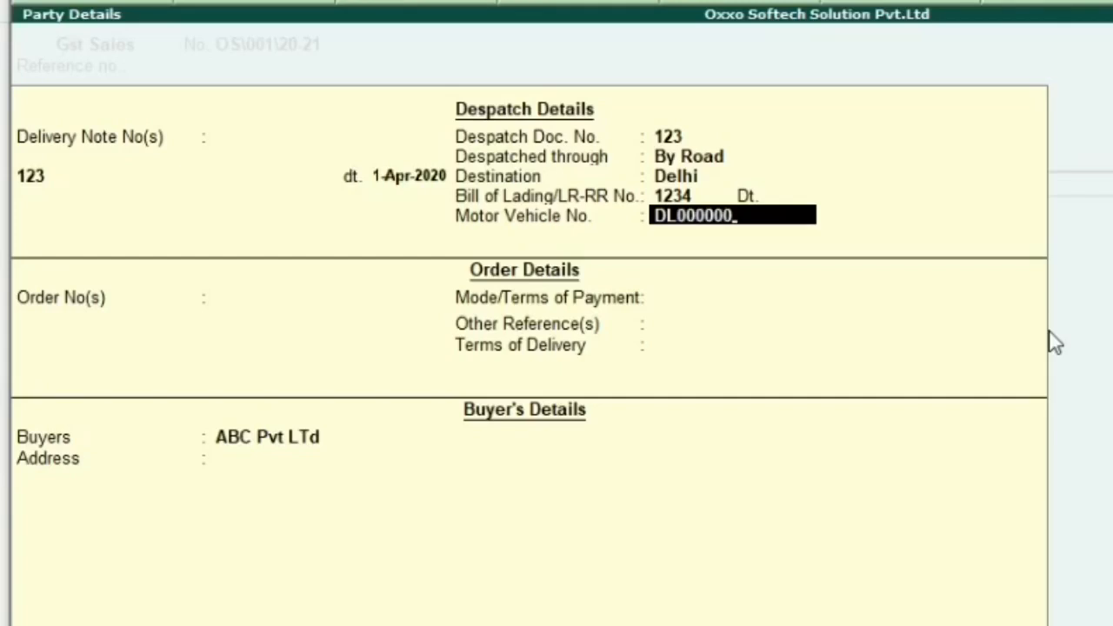
{"action": "key", "text": "Return"}
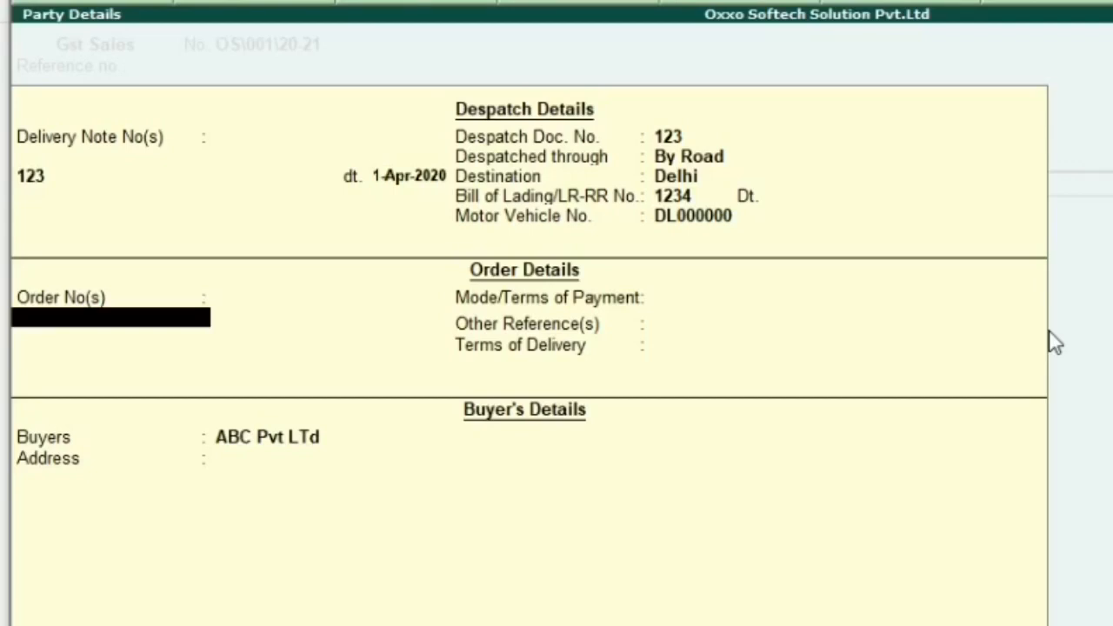
Enter the order number dated 1-Apr-2020 and set the mode/terms of payment to 30
{"action": "type", "text": "1234"}
{"action": "key", "text": "Return"}
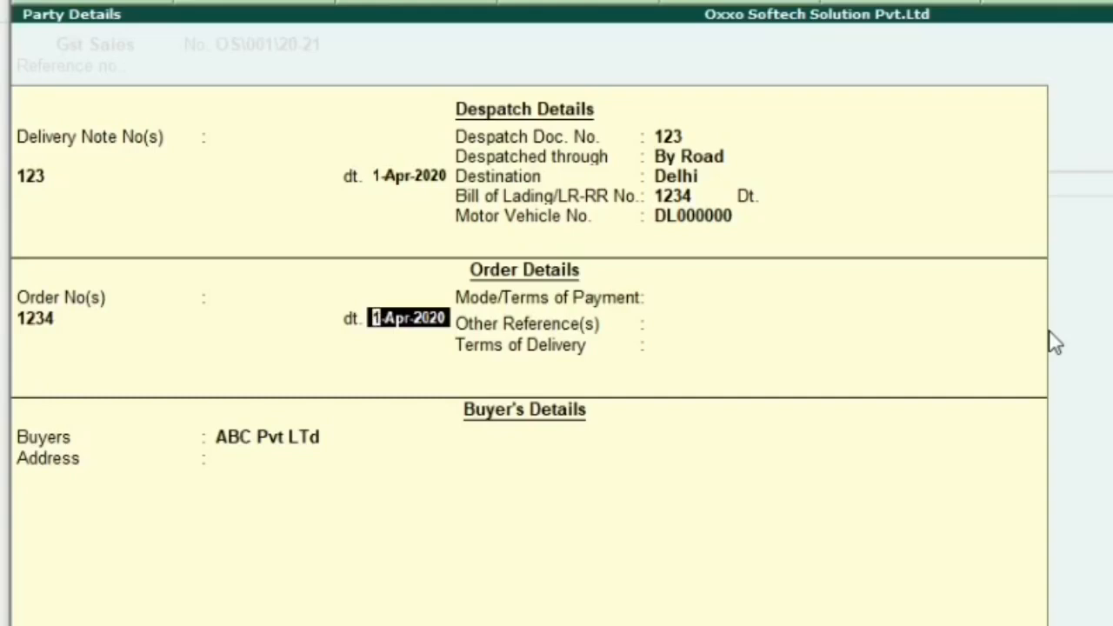
{"action": "key", "text": "Return"}
{"action": "key", "text": "Return"}
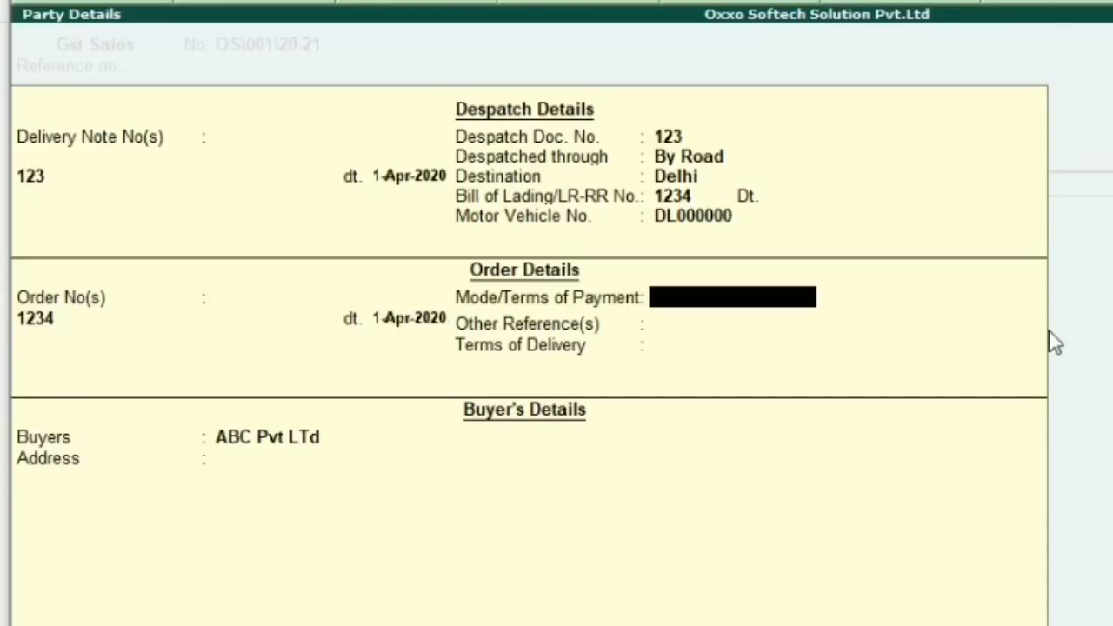
{"action": "type", "text": "30"}
{"action": "key", "text": "Return"}
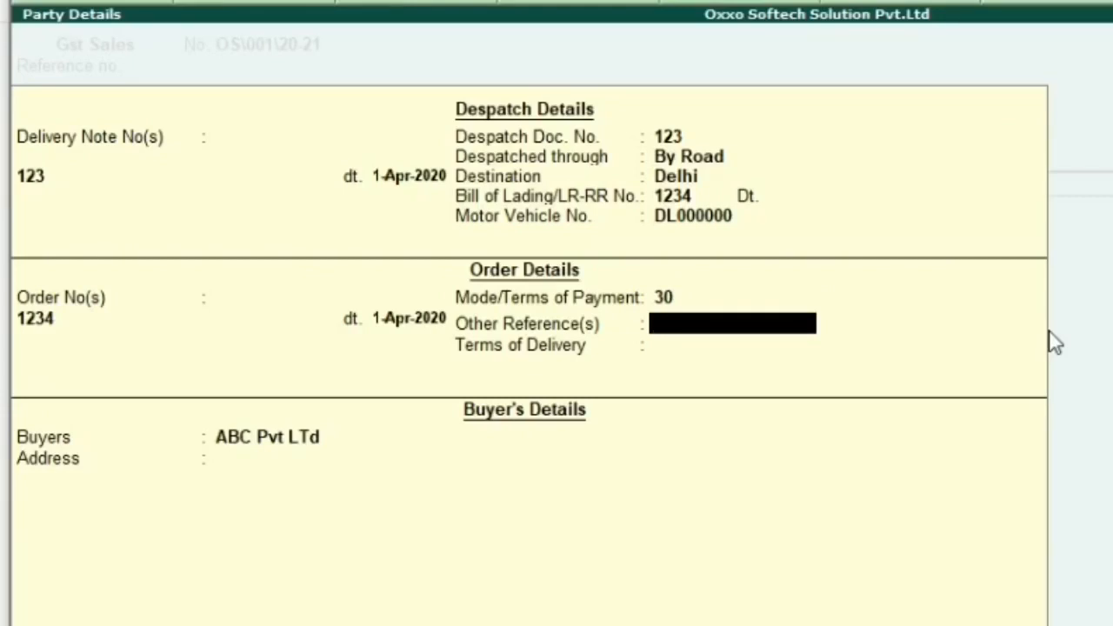
Leave other references, terms of delivery and address blank, and accept Haryana as the buyer's state and place of supply
{"action": "key", "text": "Return"}
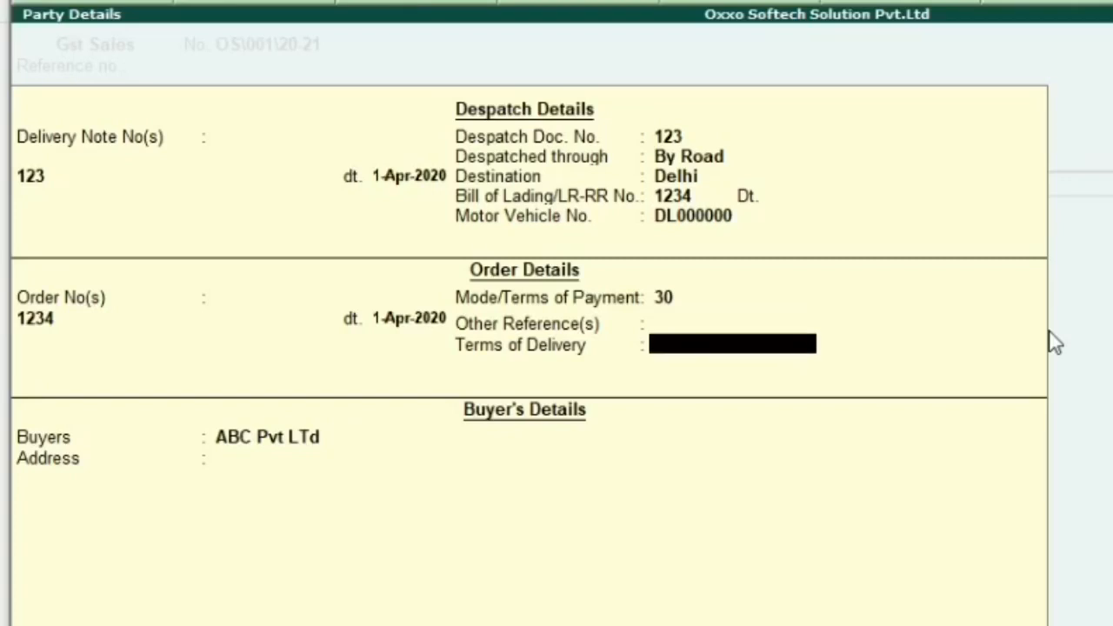
{"action": "key", "text": "Return"}
{"action": "key", "text": "Return"}
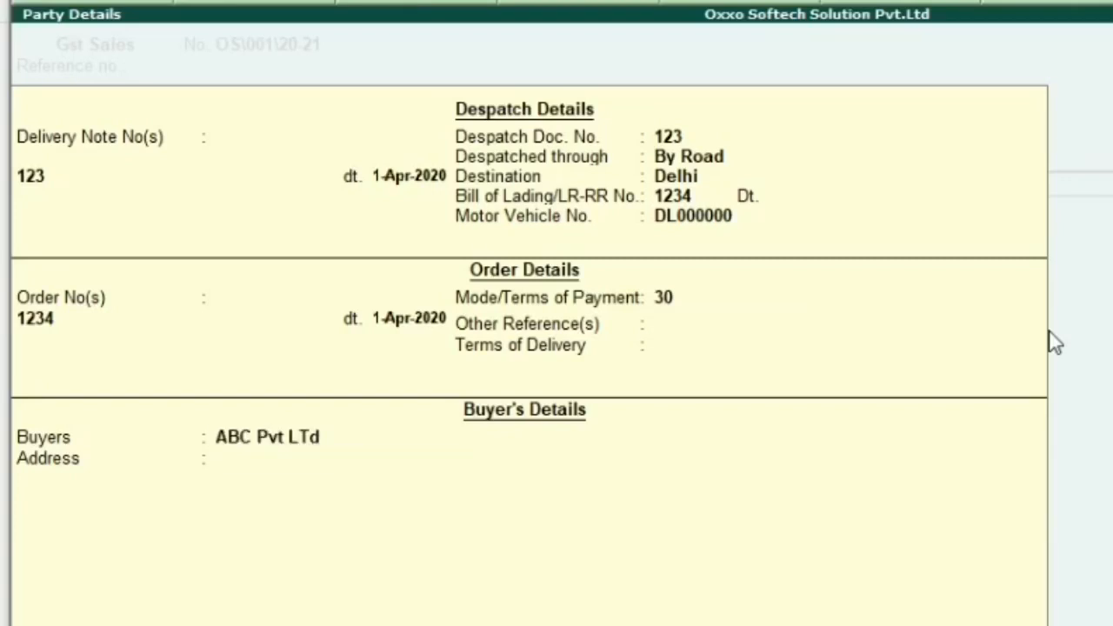
{"action": "key", "text": "Return"}
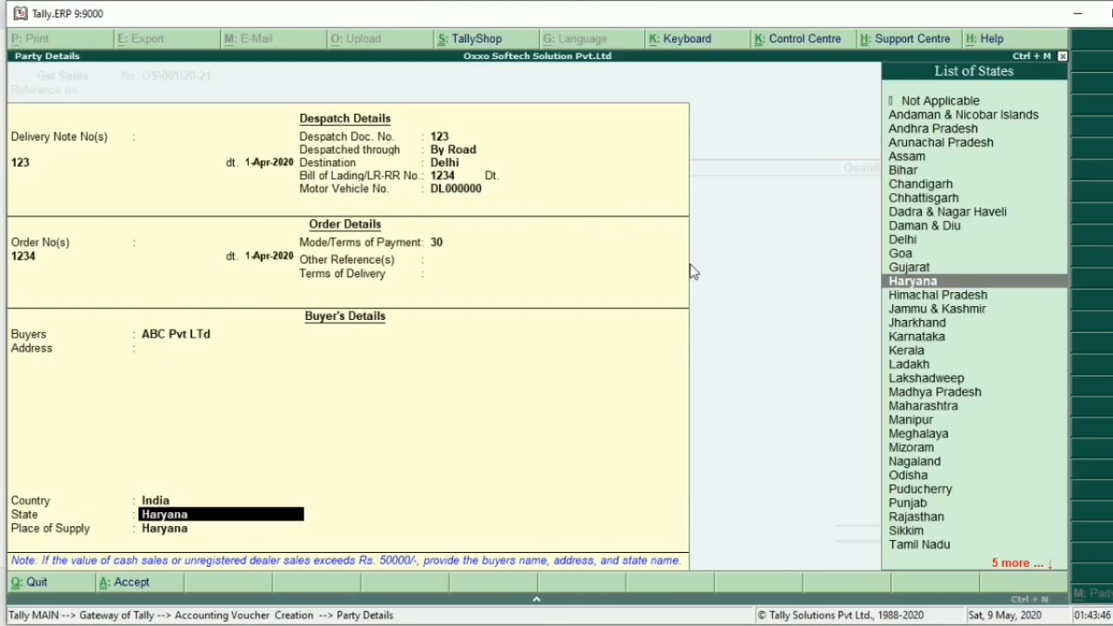
{"action": "key", "text": "Return"}
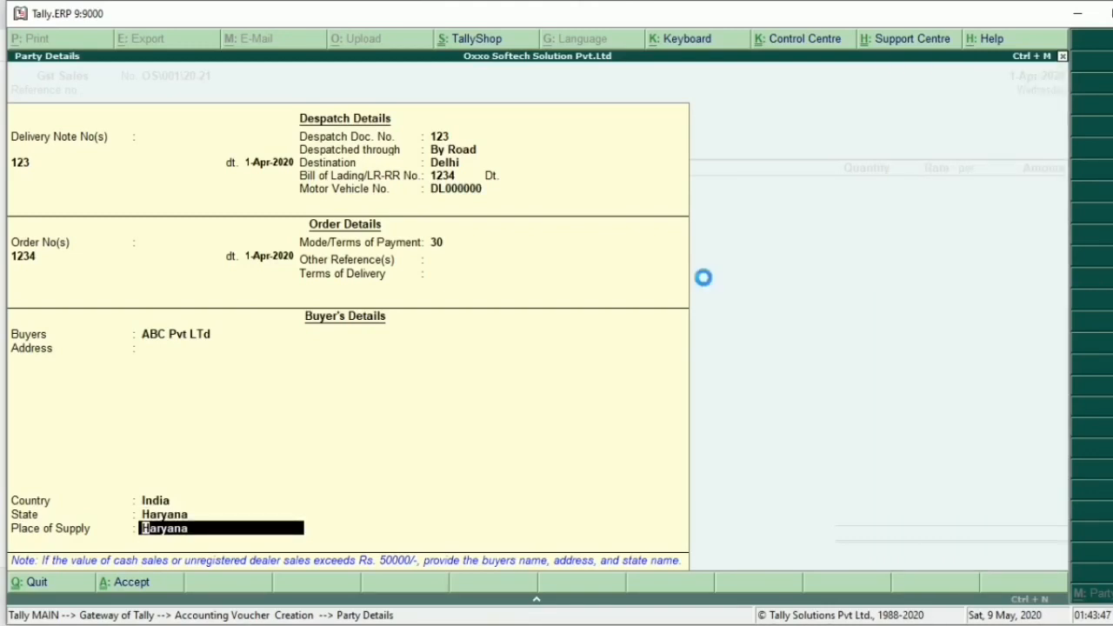
{"action": "key", "text": "Return"}
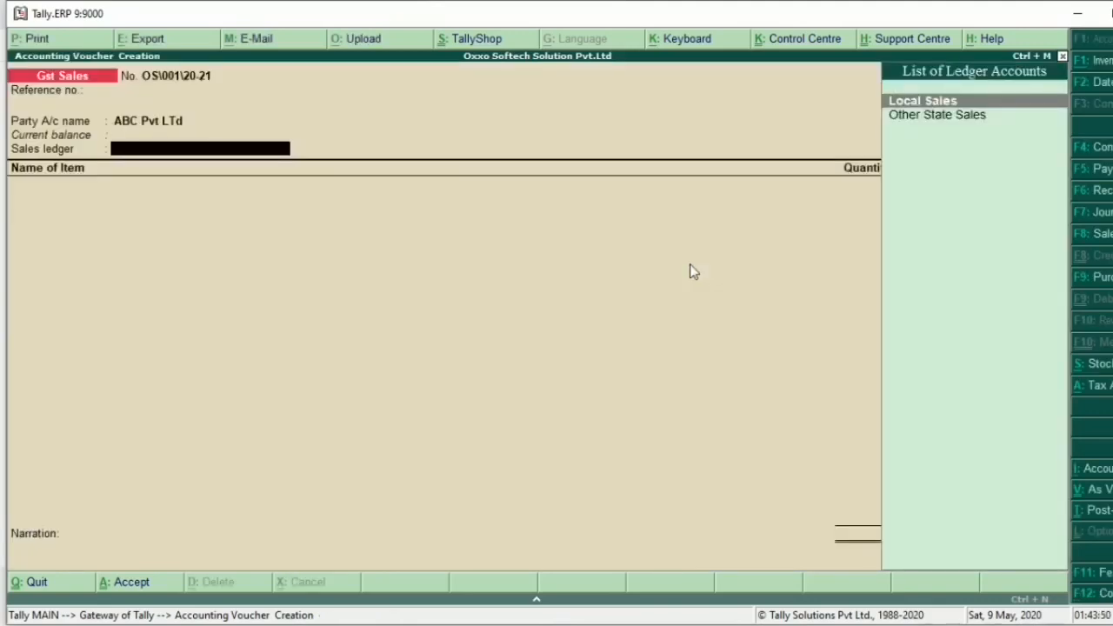
Keep ABC Pvt LTd as the party account and choose GST Sales as the sales ledger
{"action": "key", "text": "BackSpace"}
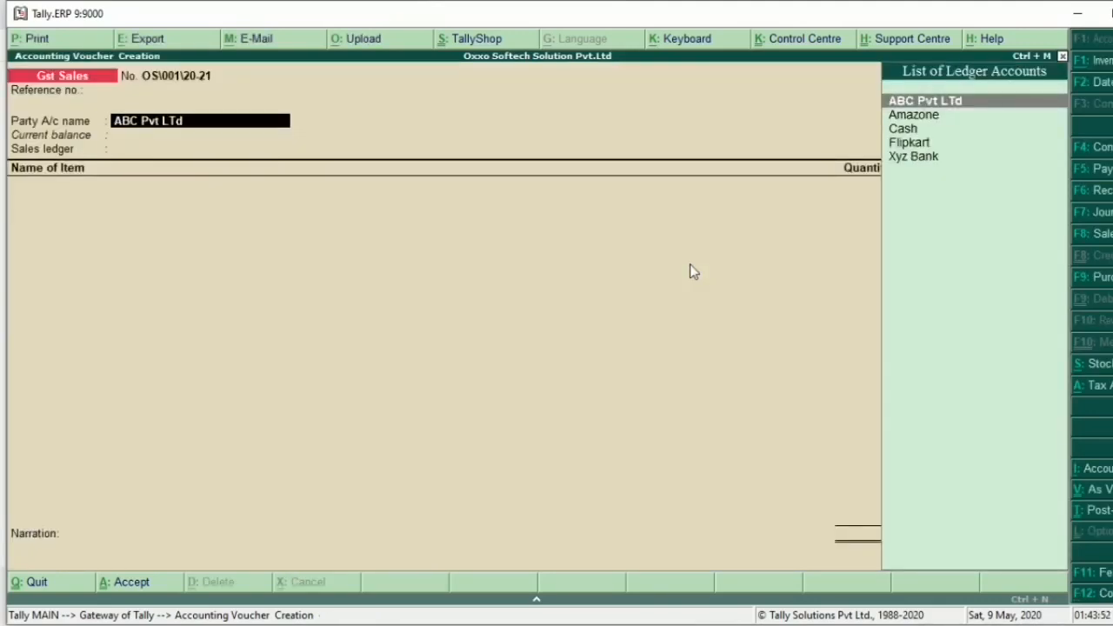
{"action": "key", "text": "Return"}
{"action": "key", "text": "Return"}
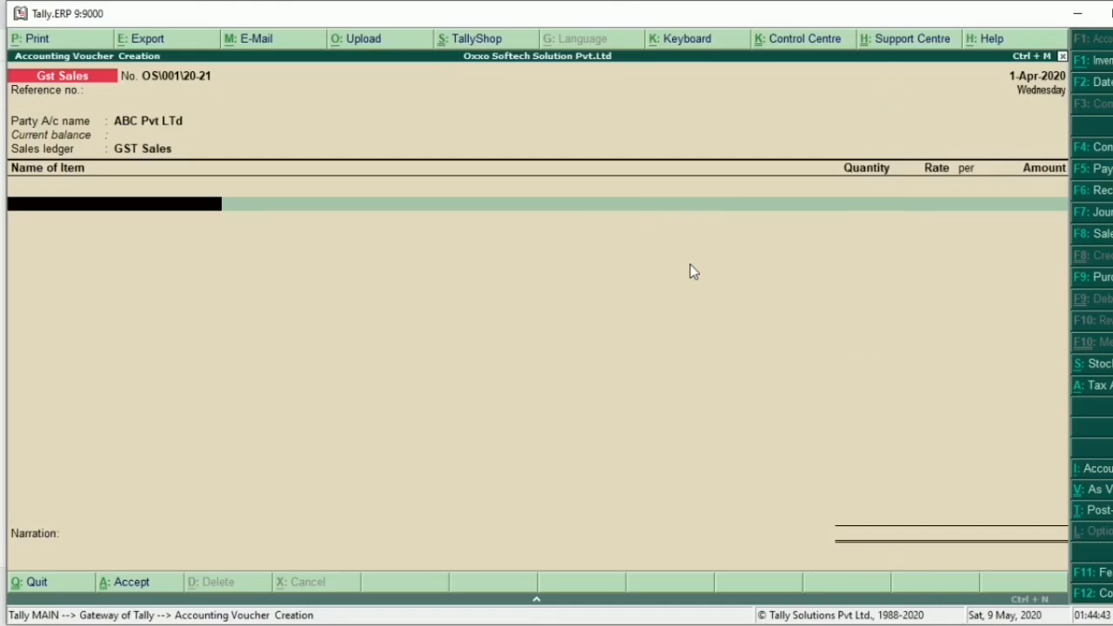
{"action": "key", "text": "BackSpace"}
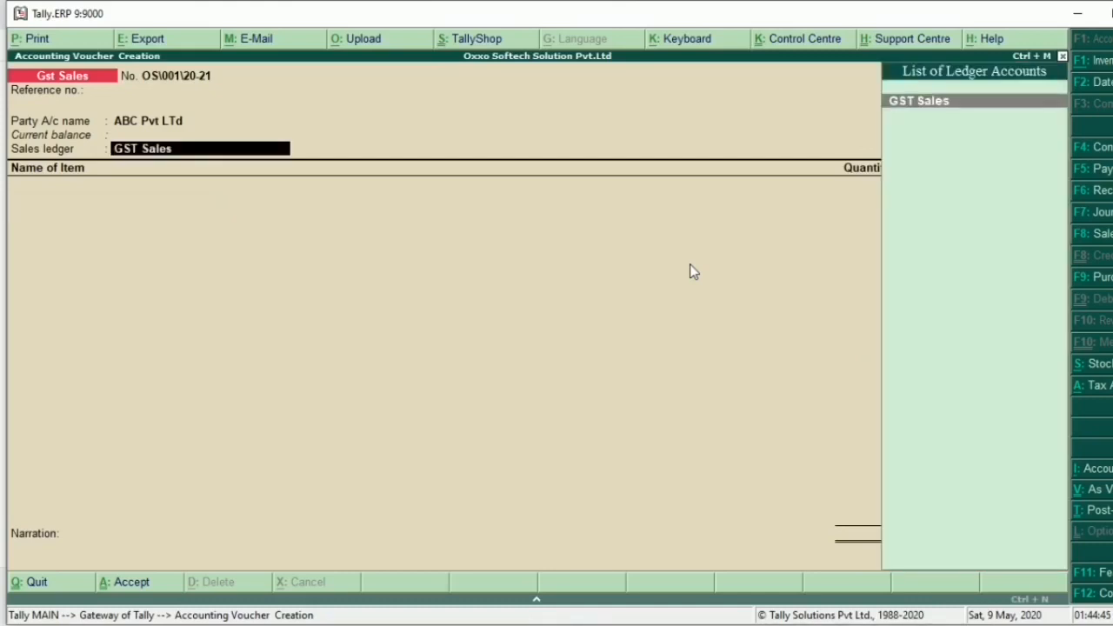
{"action": "key", "text": "Return"}
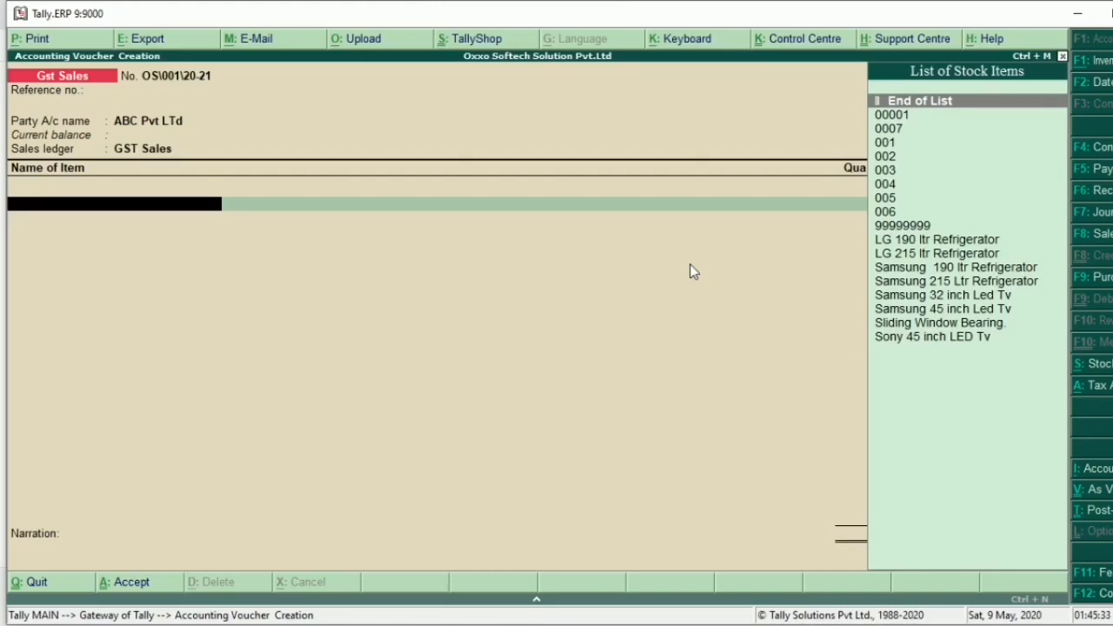
Choose LG 190 ltr Refrigerator as the first stock item of the voucher
{"action": "key", "text": "Down"}
{"action": "key", "text": "Down"}
{"action": "key", "text": "Down"}
{"action": "key", "text": "Down"}
{"action": "key", "text": "Down"}
{"action": "key", "text": "Down"}
{"action": "key", "text": "Down"}
{"action": "key", "text": "Down"}
{"action": "key", "text": "Down"}
{"action": "key", "text": "Down"}
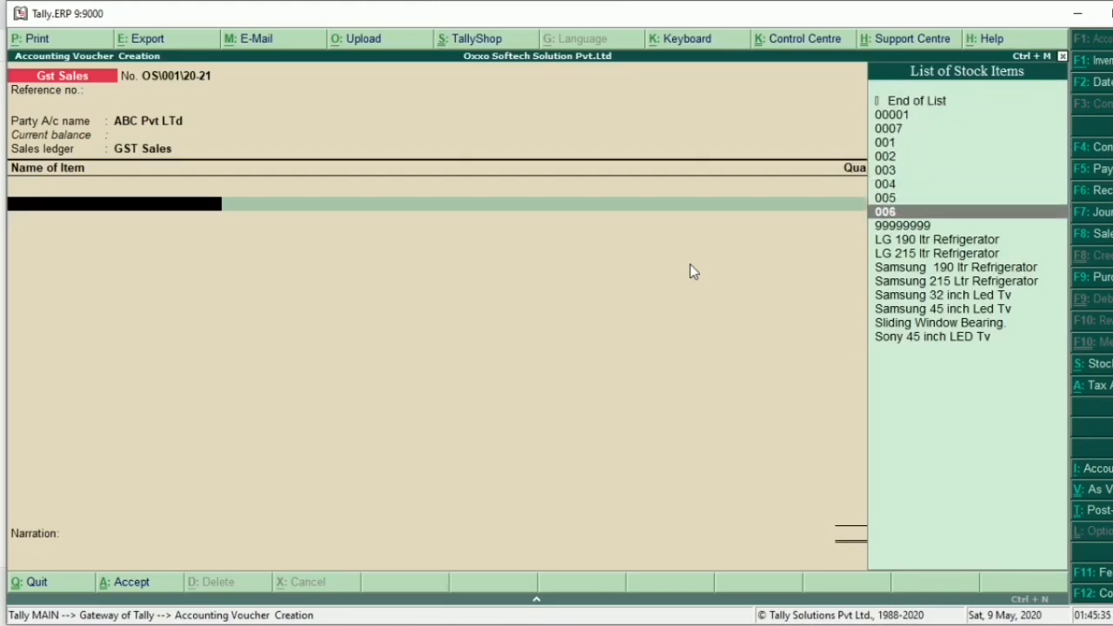
{"action": "key", "text": "Return"}
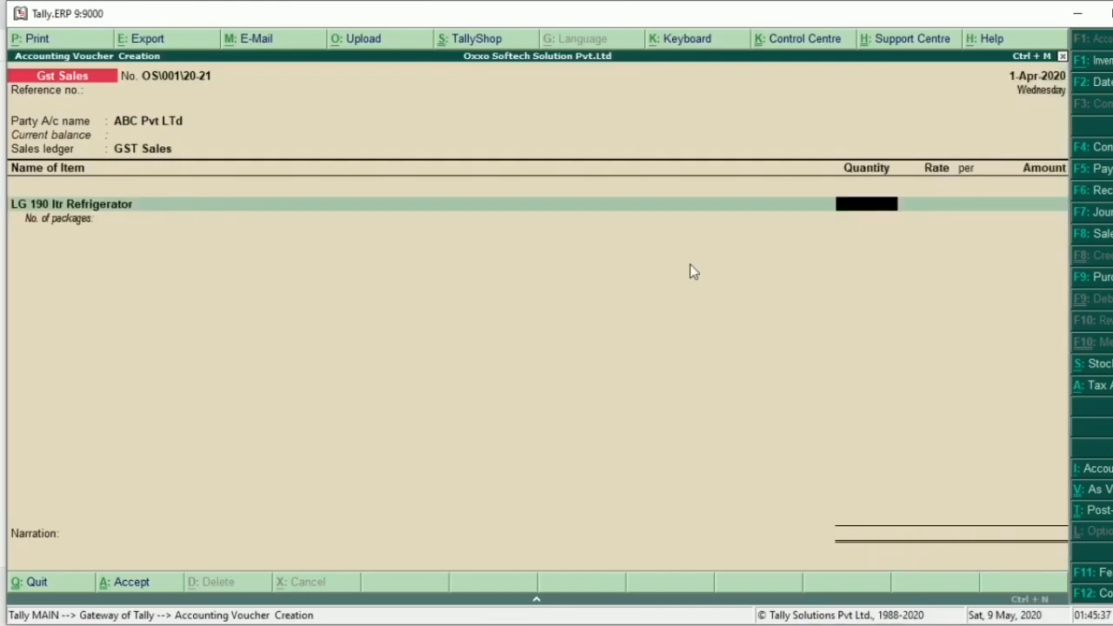
Enter a quantity of 100 PCS at a rate of 100 per piece for the refrigerator
{"action": "type", "text": "100"}
{"action": "key", "text": "Return"}
{"action": "key", "text": "Return"}
{"action": "type", "text": "100"}
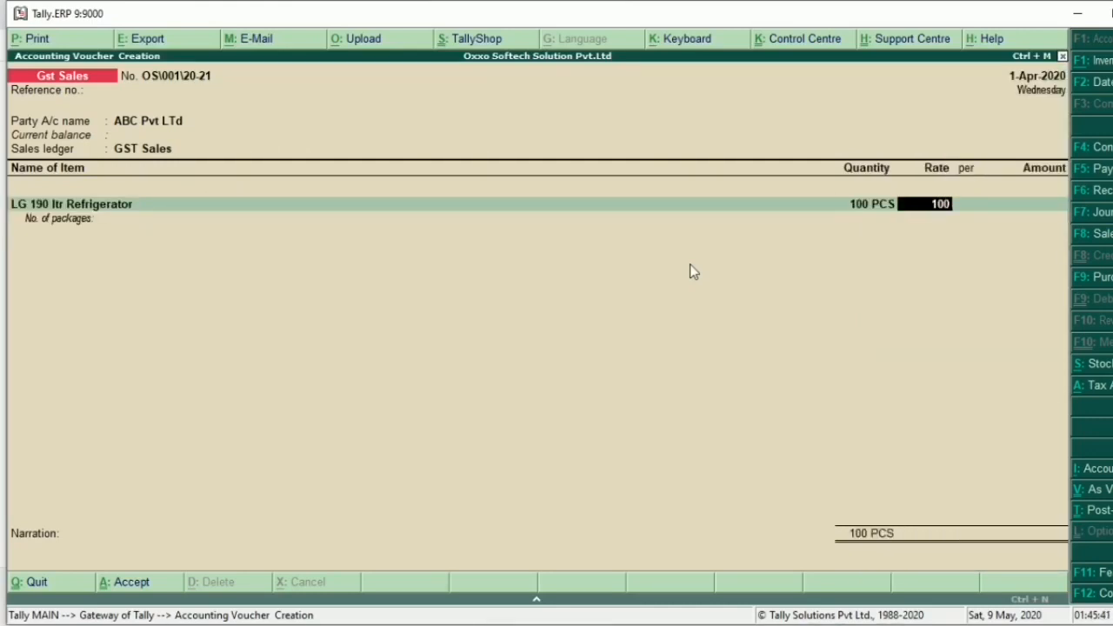
{"action": "key", "text": "Return"}
{"action": "key", "text": "Return"}
{"action": "key", "text": "Return"}
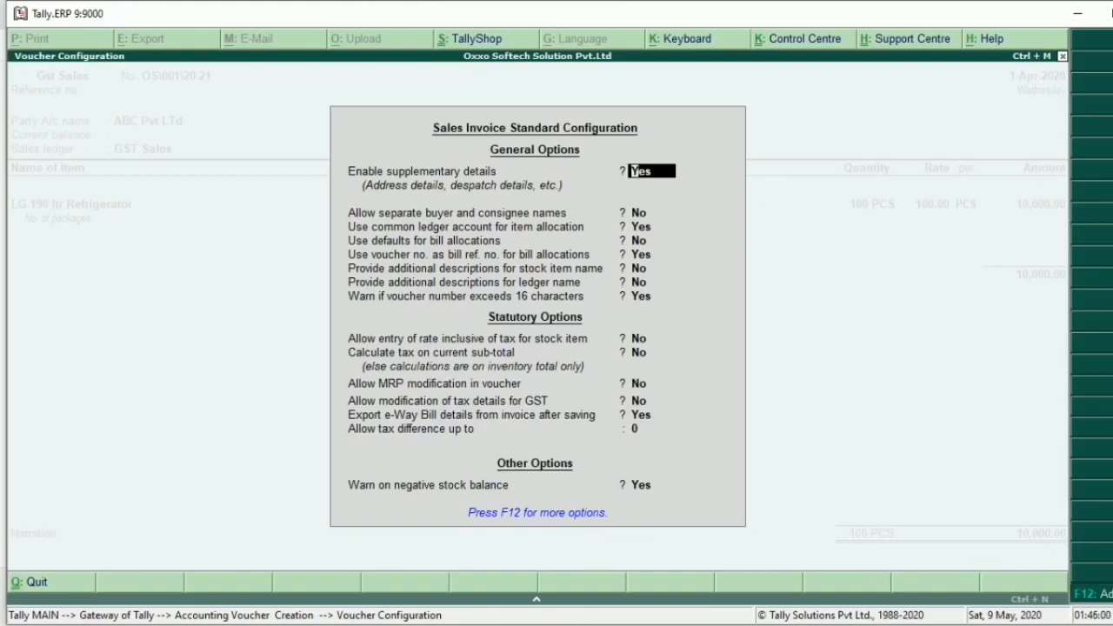
Look over the advanced sales invoice configuration options and return to the voucher
{"action": "key", "text": "F12"}
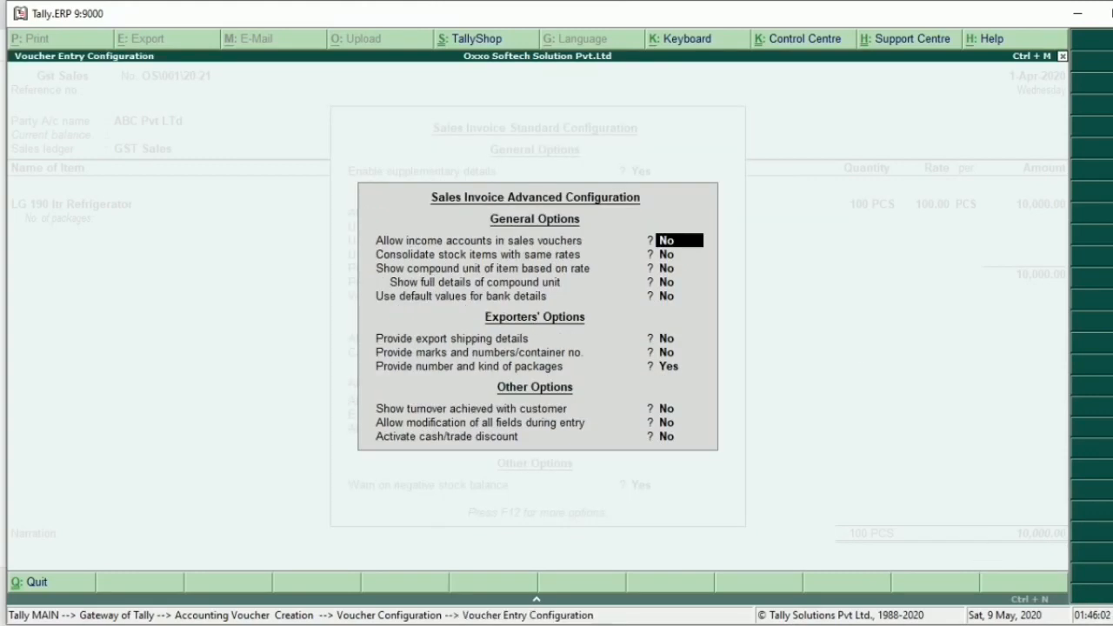
{"action": "key", "text": "Escape"}
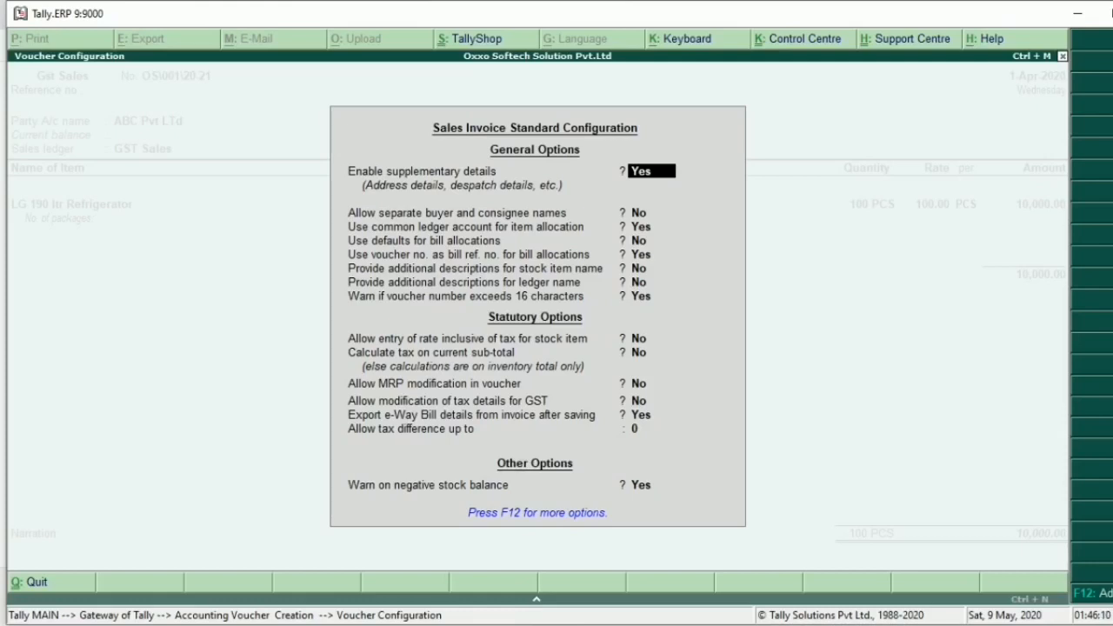
{"action": "key", "text": "ctrl+a"}
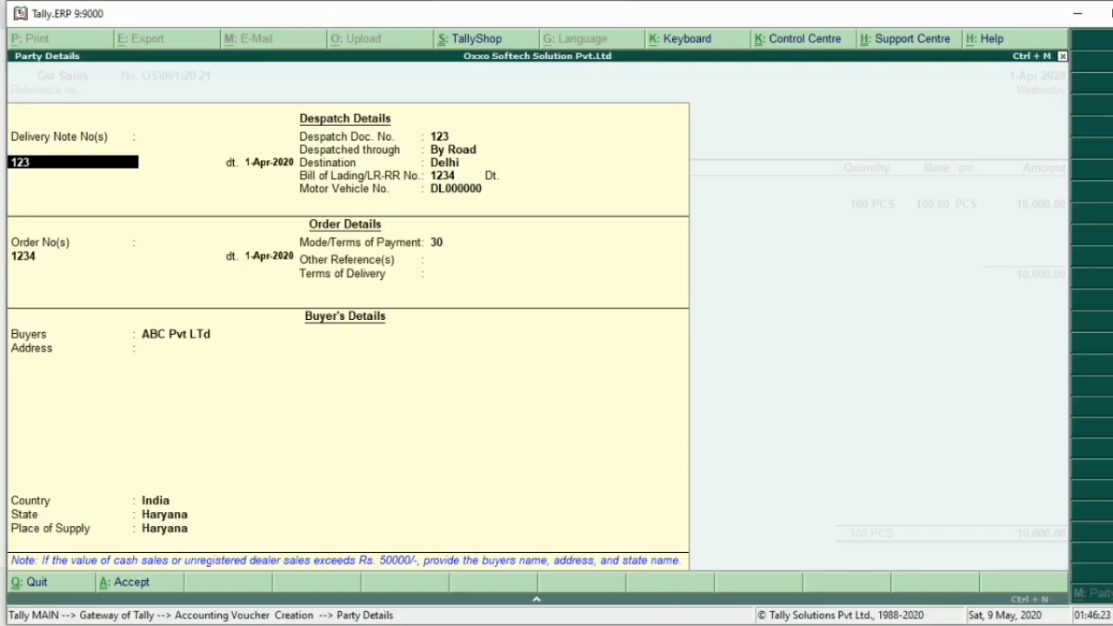
Allow separate buyer and consignee names in the sales invoice configuration and reopen the voucher's party details
{"action": "key", "text": "BackSpace"}
{"action": "key", "text": "BackSpace"}
{"action": "key", "text": "BackSpace"}
{"action": "key", "text": "Escape"}
{"action": "key", "text": "Return"}
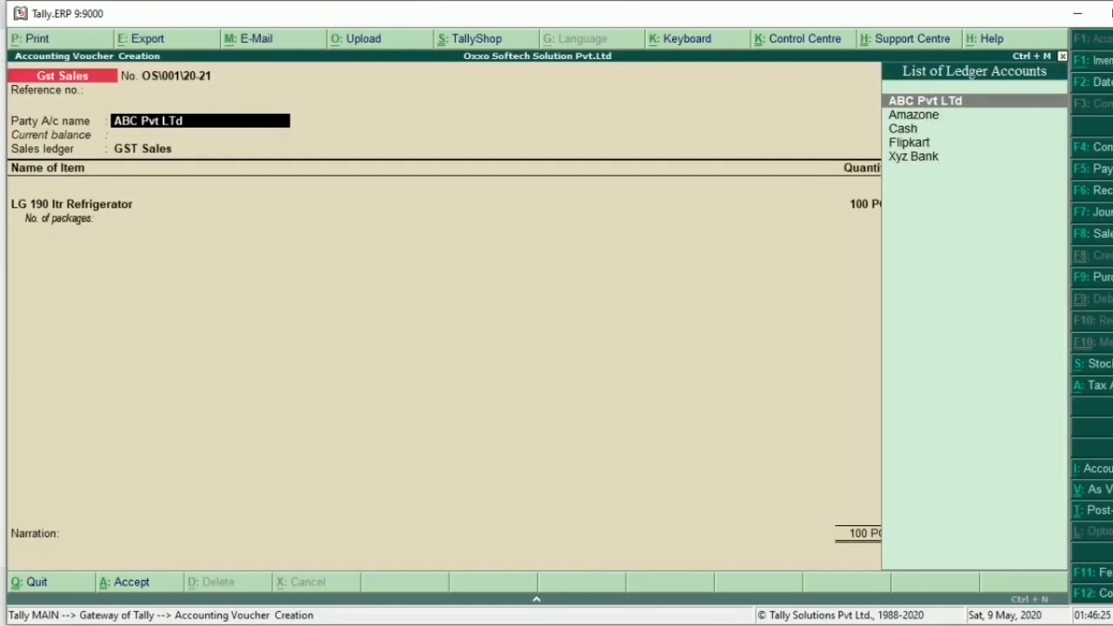
{"action": "key", "text": "F12"}
{"action": "key", "text": "Return"}
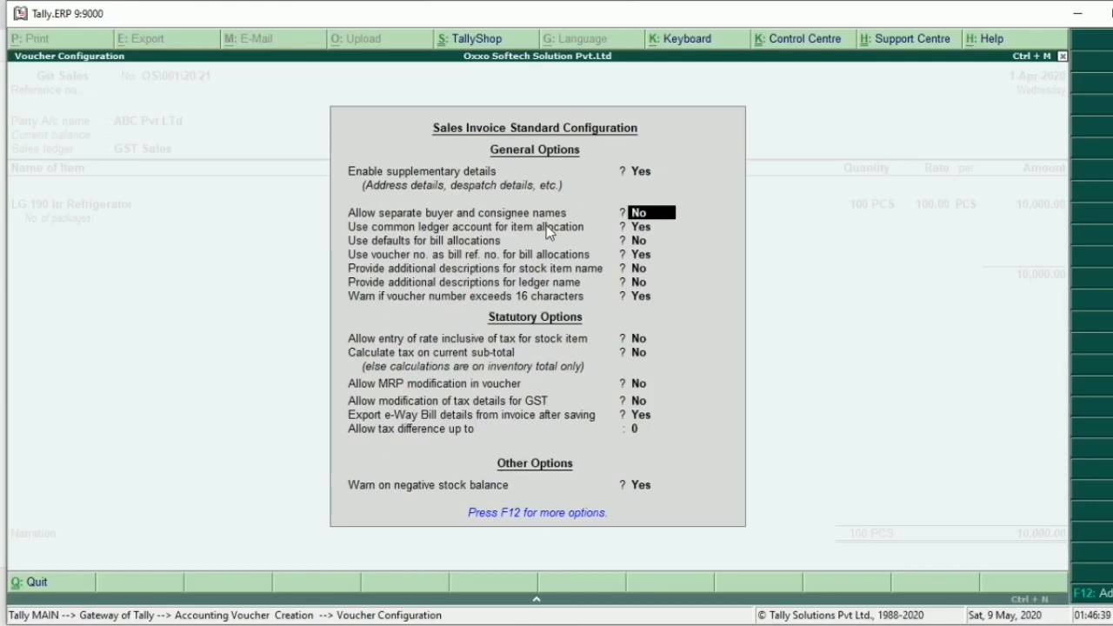
{"action": "key", "text": "y"}
{"action": "key", "text": "ctrl+a"}
{"action": "key", "text": "Return"}
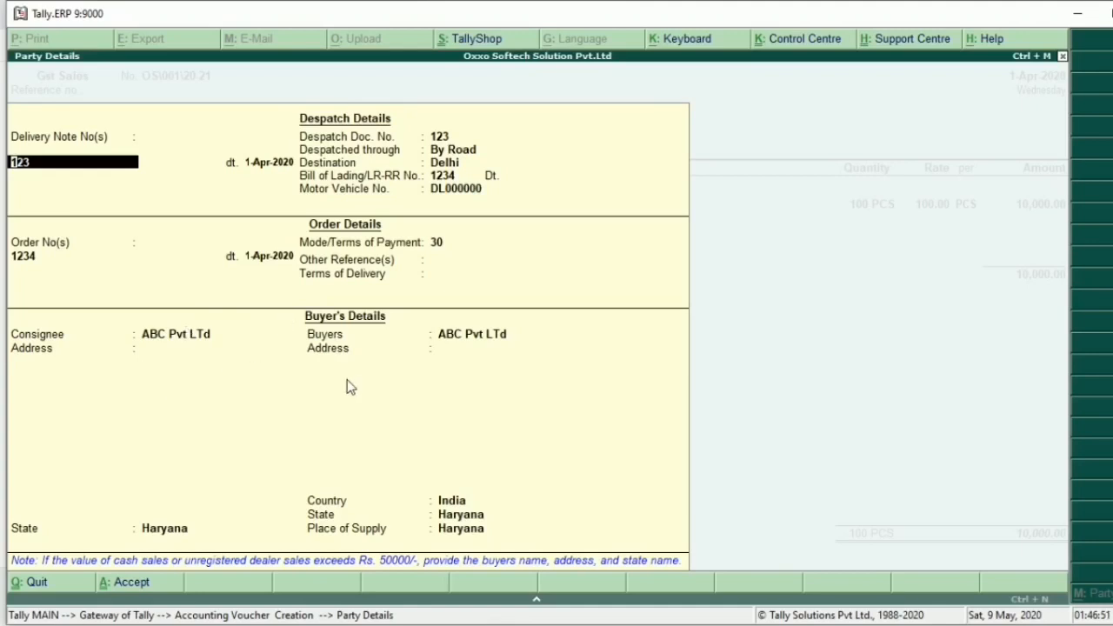
Enable additional descriptions for the stock item name in the sales invoice configuration
{"action": "key", "text": "Escape"}
{"action": "key", "text": "y"}
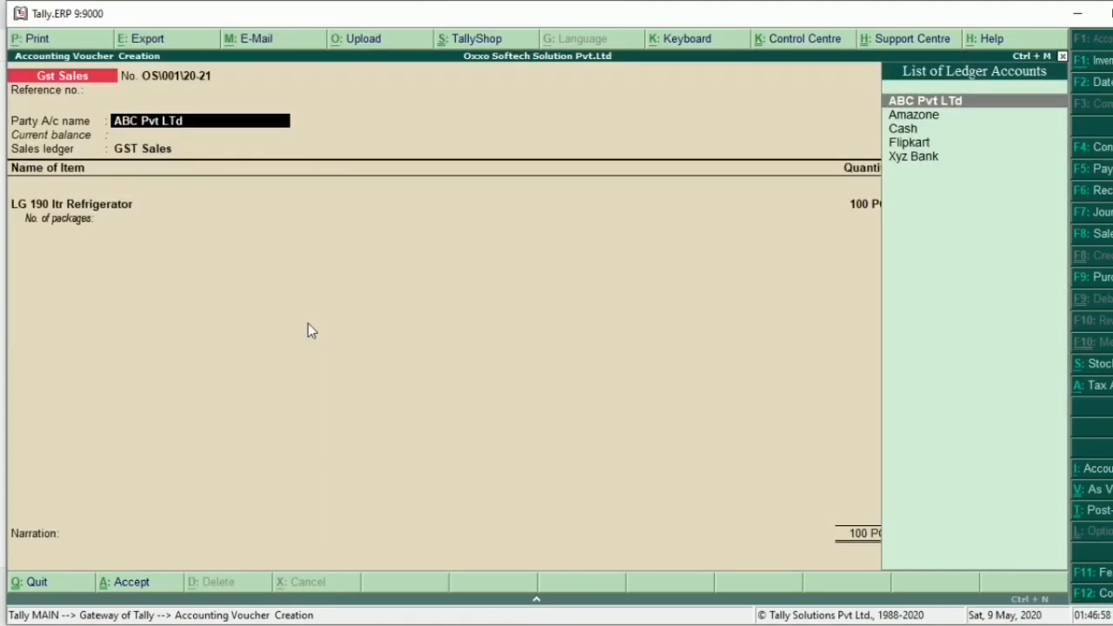
{"action": "key", "text": "F12"}
{"action": "key", "text": "Return"}
{"action": "key", "text": "Return"}
{"action": "key", "text": "Return"}
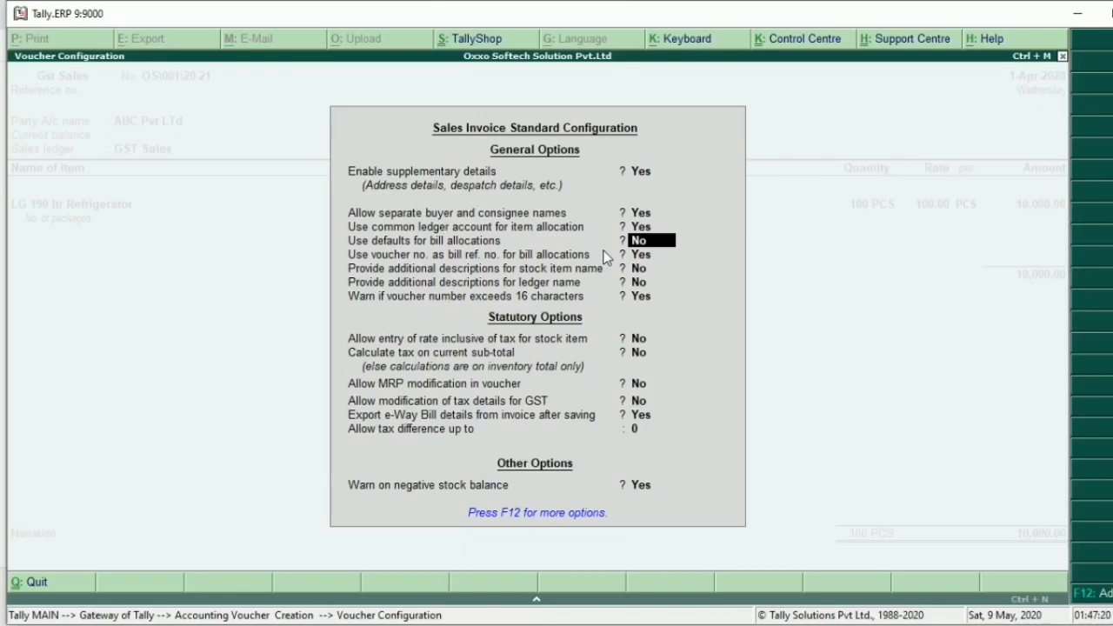
{"action": "key", "text": "Return"}
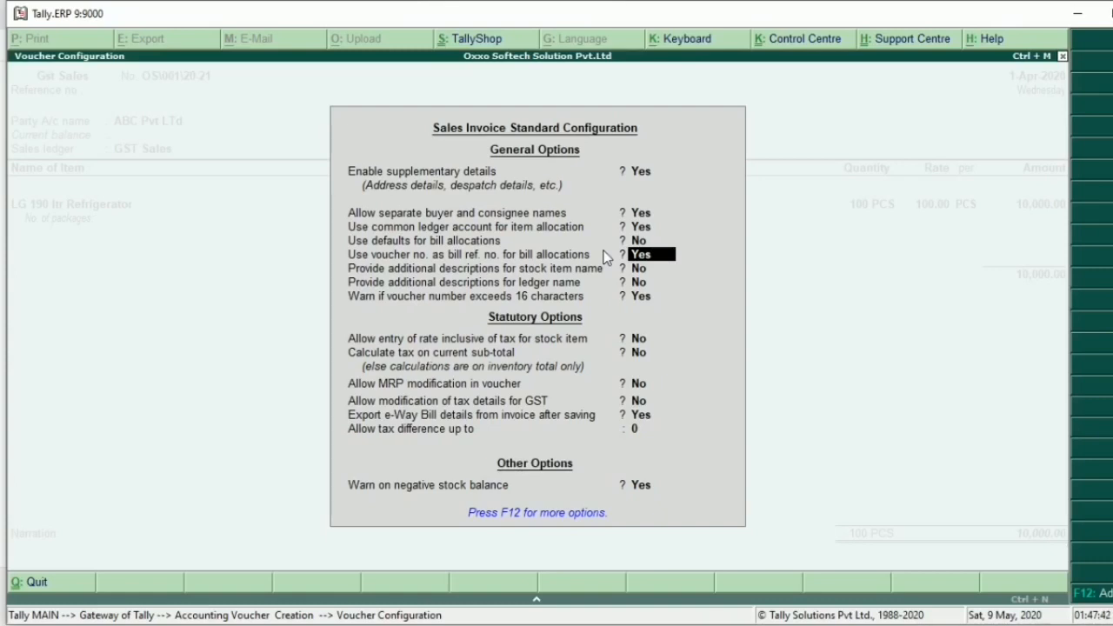
{"action": "key", "text": "Return"}
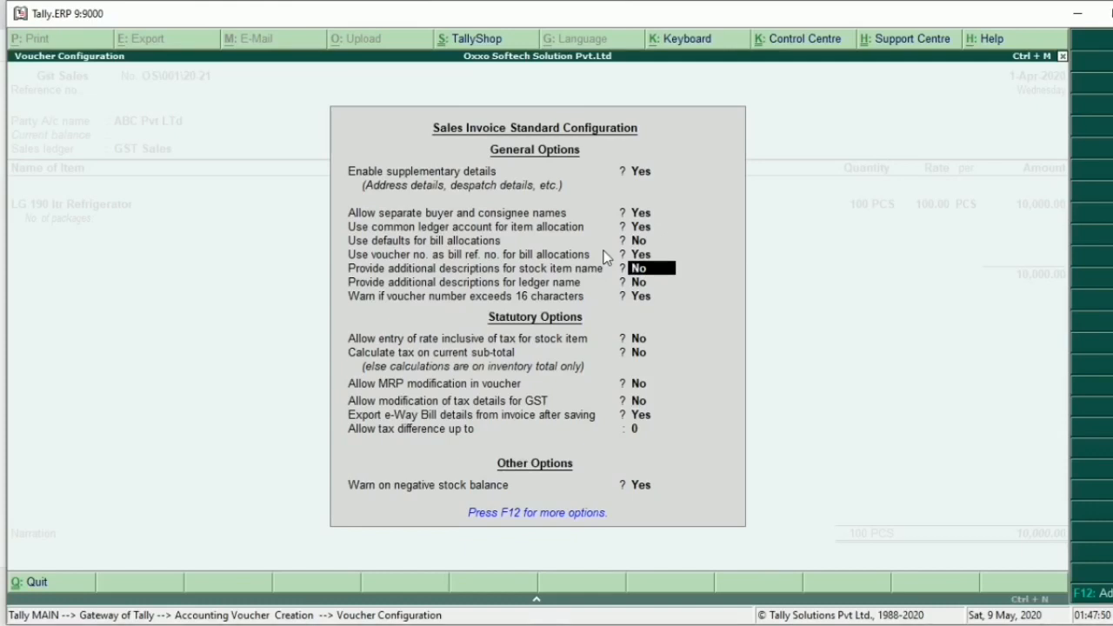
{"action": "key", "text": "y"}
{"action": "key", "text": "ctrl+a"}
Accept the party details and add the description 1234 to the LG 190 ltr Refrigerator item
{"action": "key", "text": "Return"}
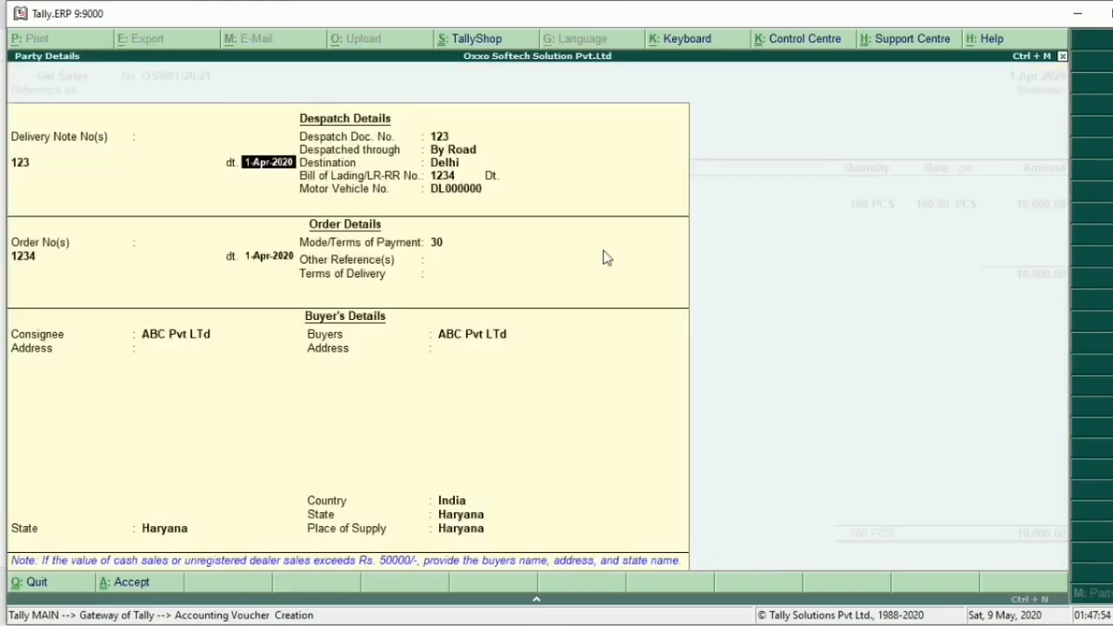
{"action": "key", "text": "Return"}
{"action": "key", "text": "Return"}
{"action": "key", "text": "ctrl+a"}
{"action": "key", "text": "Return"}
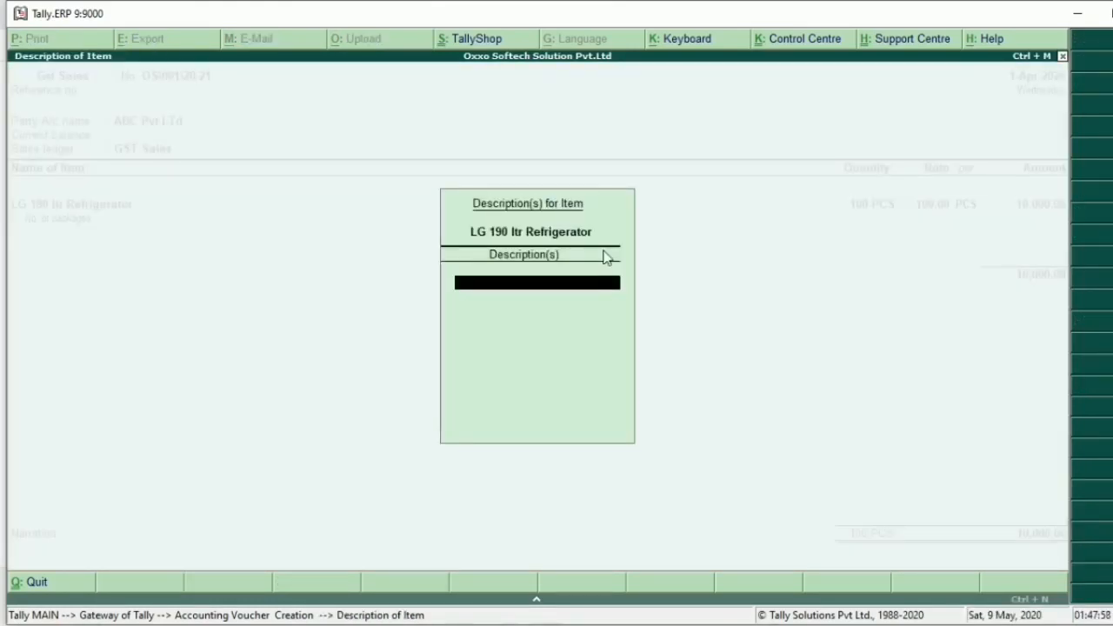
{"action": "type", "text": "1234"}
{"action": "key", "text": "Return"}
{"action": "key", "text": "Return"}
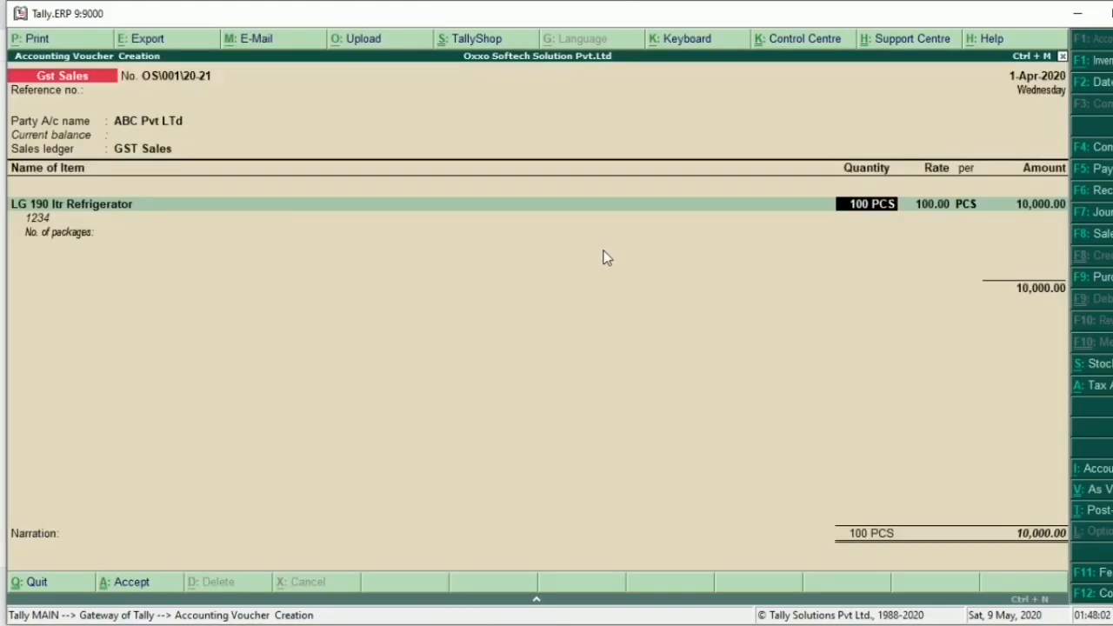
Allow entry of the stock item rate inclusive of tax and enable tax calculation on the current sub-total
{"action": "key", "text": "F12"}
{"action": "key", "text": "Return"}
{"action": "key", "text": "Return"}
{"action": "key", "text": "Return"}
{"action": "key", "text": "Return"}
{"action": "key", "text": "Return"}
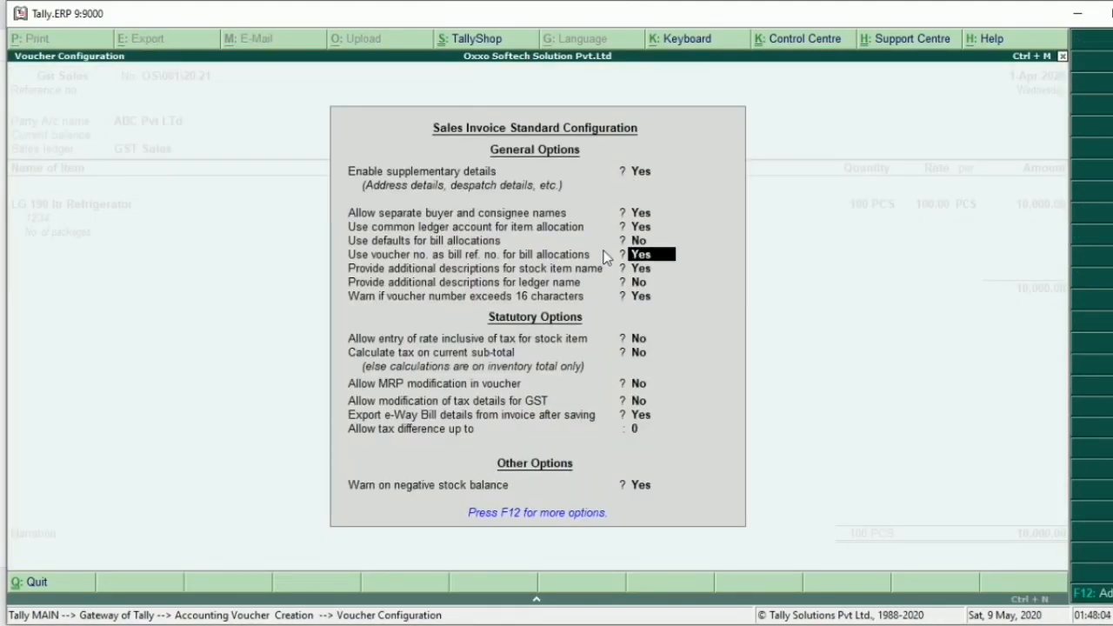
{"action": "key", "text": "Return"}
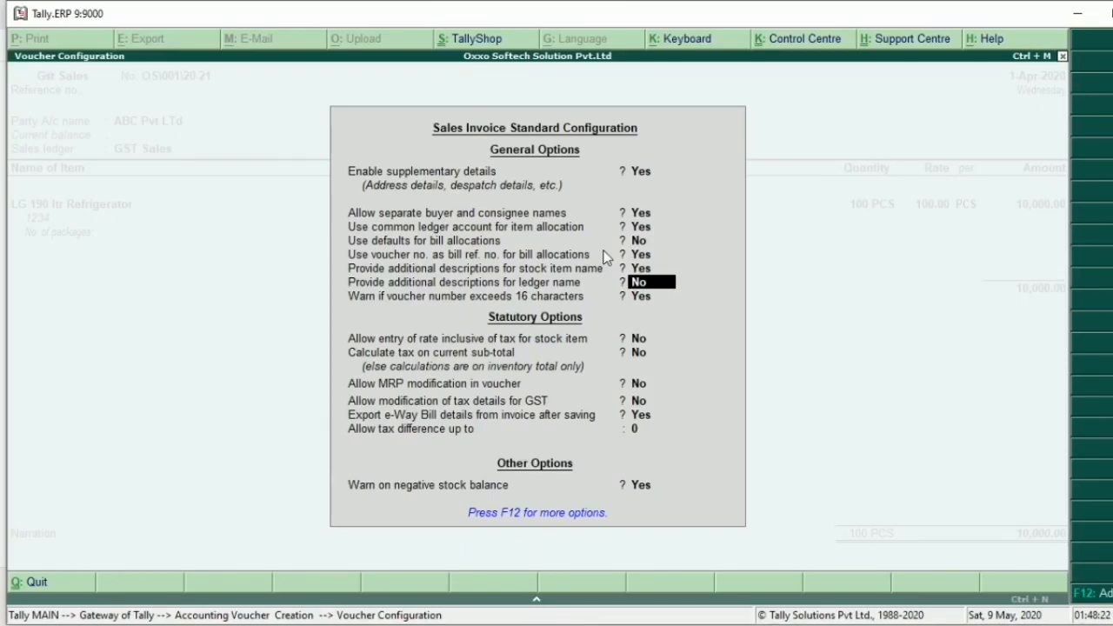
{"action": "key", "text": "Return"}
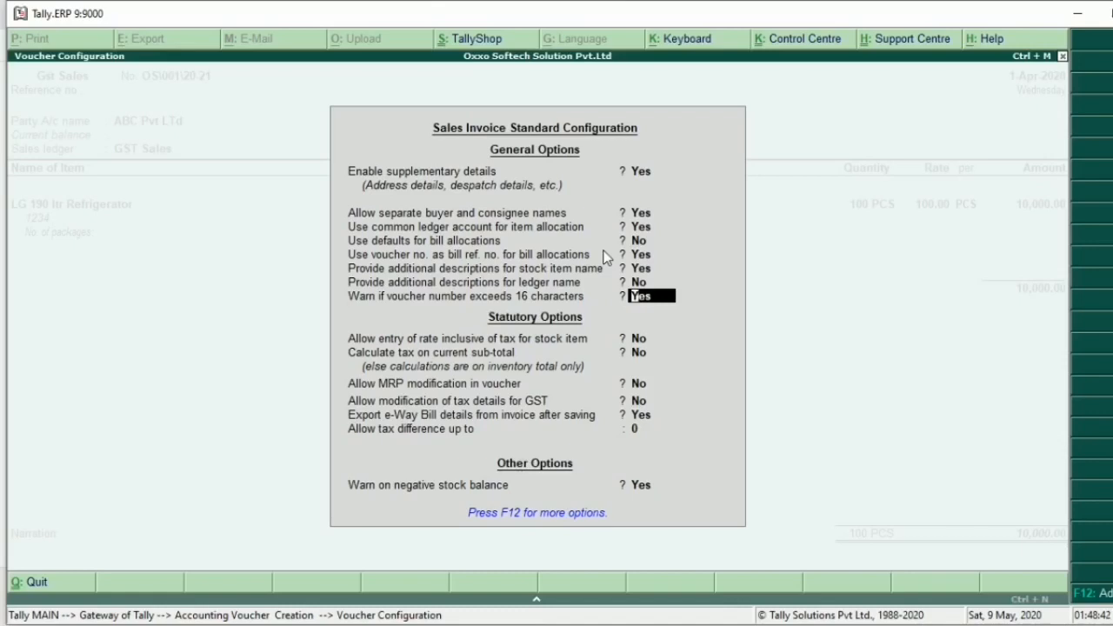
{"action": "key", "text": "Return"}
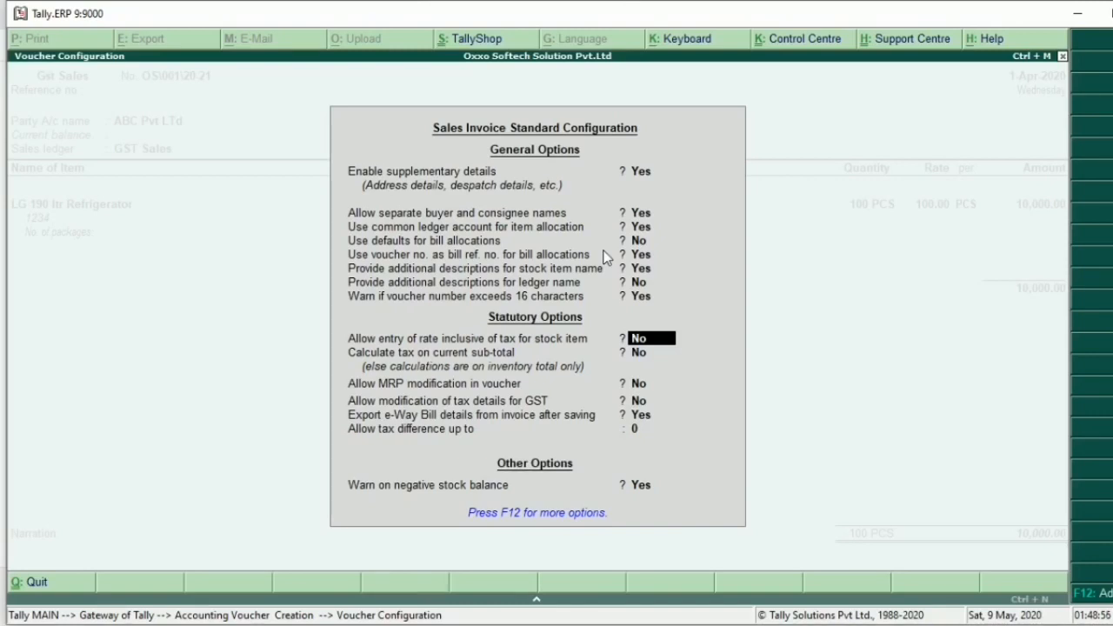
{"action": "key", "text": "y"}
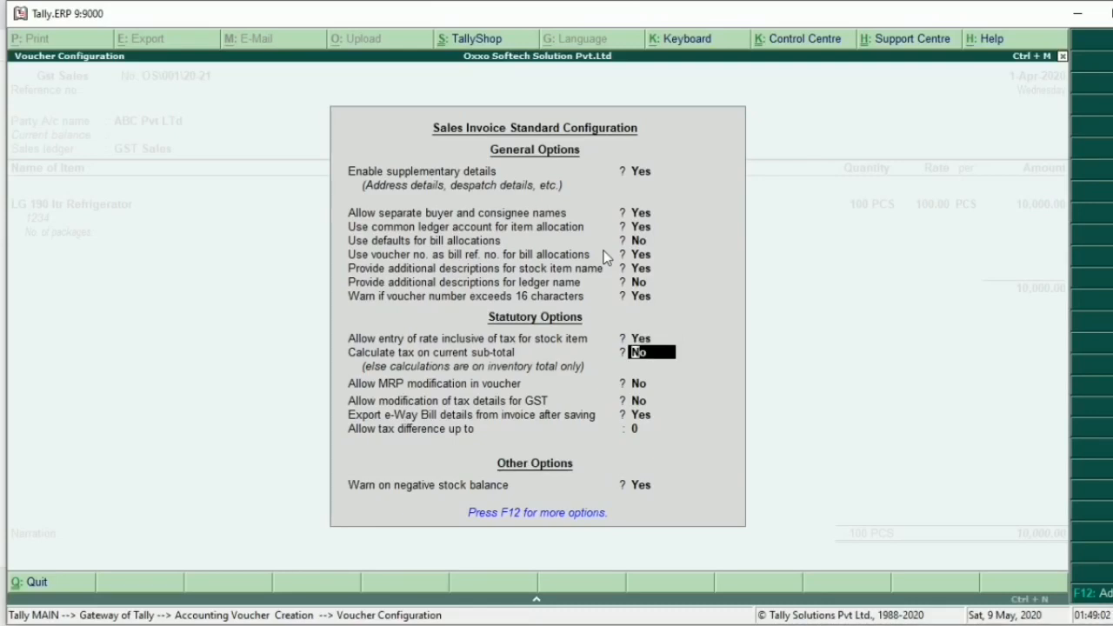
{"action": "key", "text": "y"}
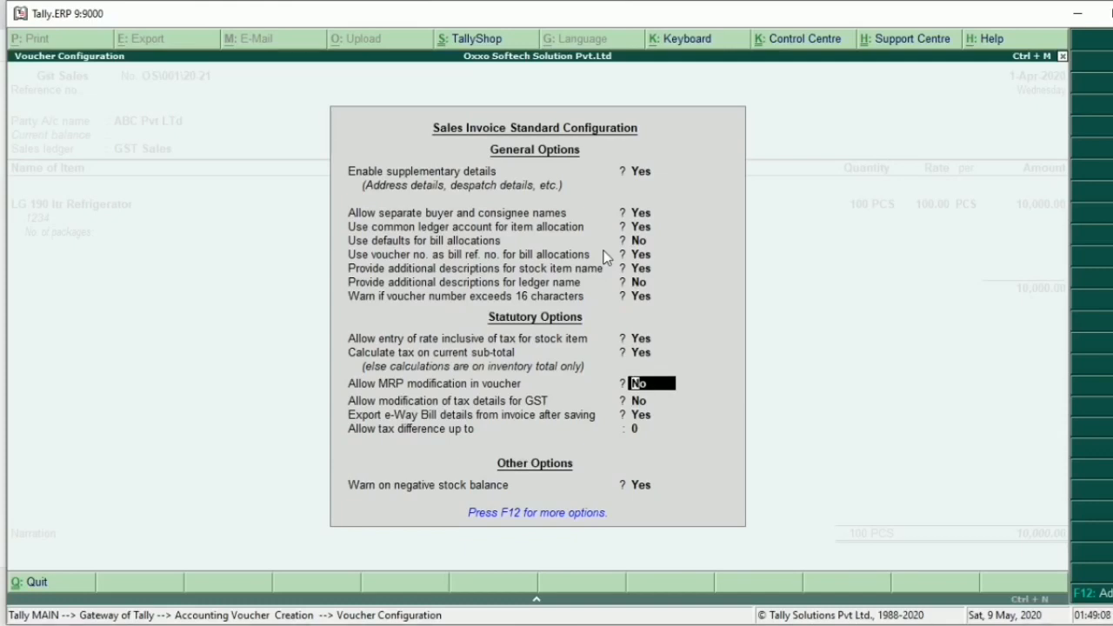
{"action": "key", "text": "ctrl+a"}
{"action": "key", "text": "Return"}
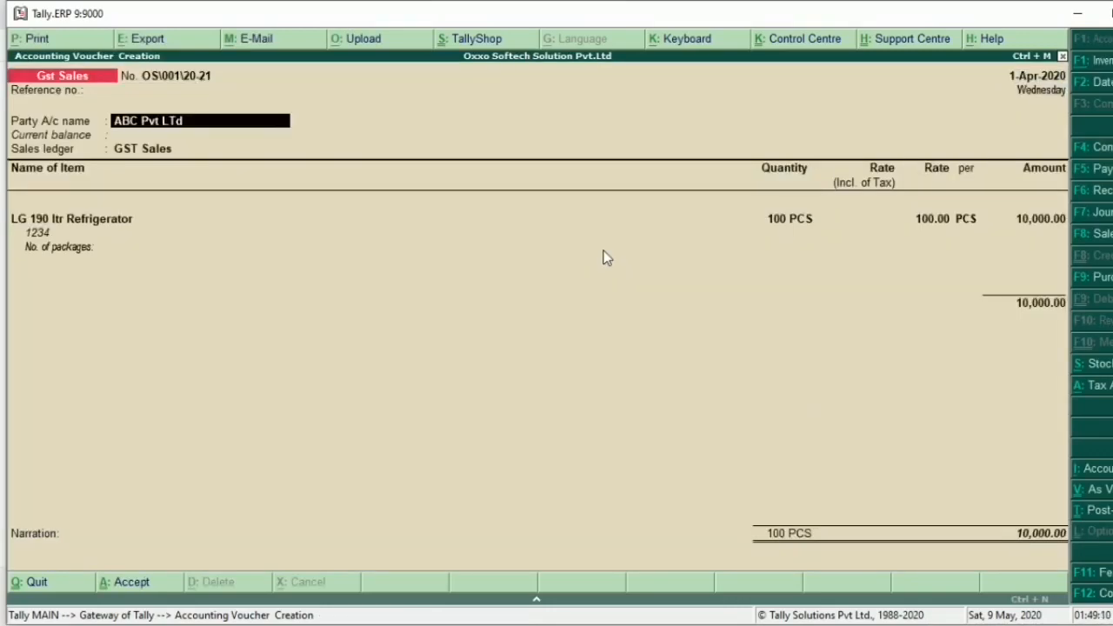
Accept the voucher's party details and set the LG 190 ltr Refrigerator item's tax-inclusive rate to 100
{"action": "key", "text": "Return"}
{"action": "key", "text": "Return"}
{"action": "key", "text": "Return"}
{"action": "key", "text": "Return"}
{"action": "key", "text": "ctrl+a"}
{"action": "key", "text": "Return"}
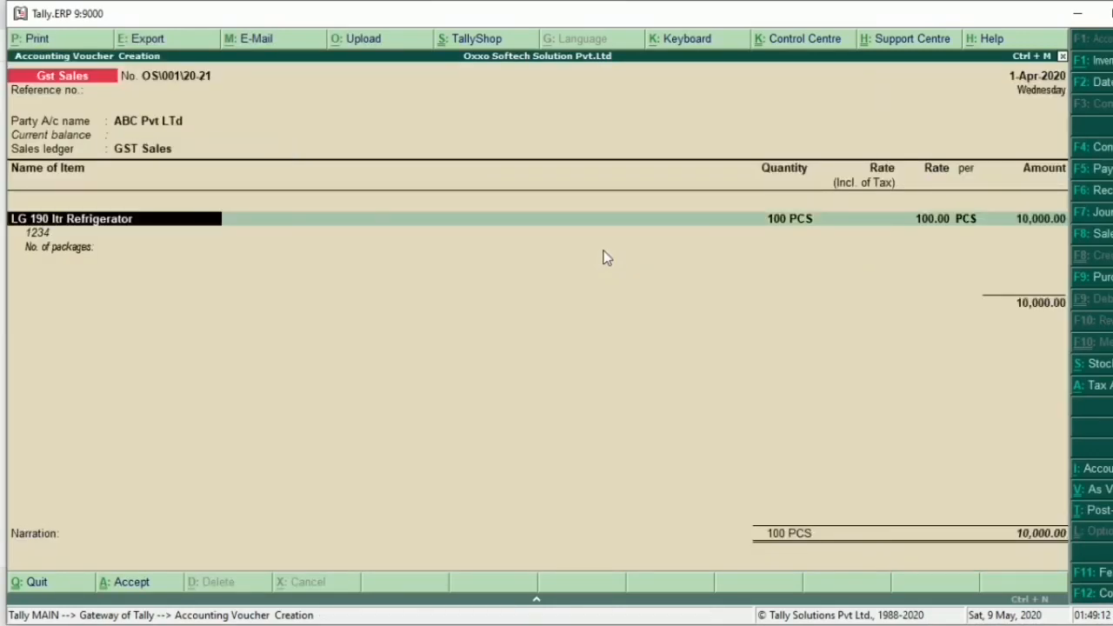
{"action": "key", "text": "Return"}
{"action": "key", "text": "Return"}
{"action": "key", "text": "Return"}
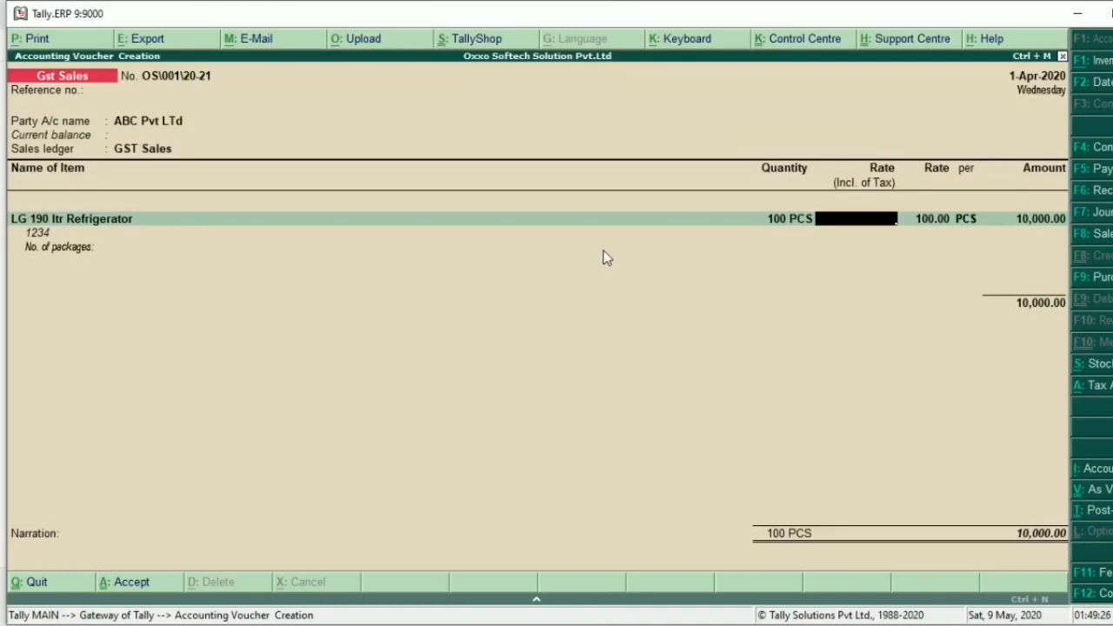
{"action": "type", "text": "100"}
{"action": "key", "text": "Return"}
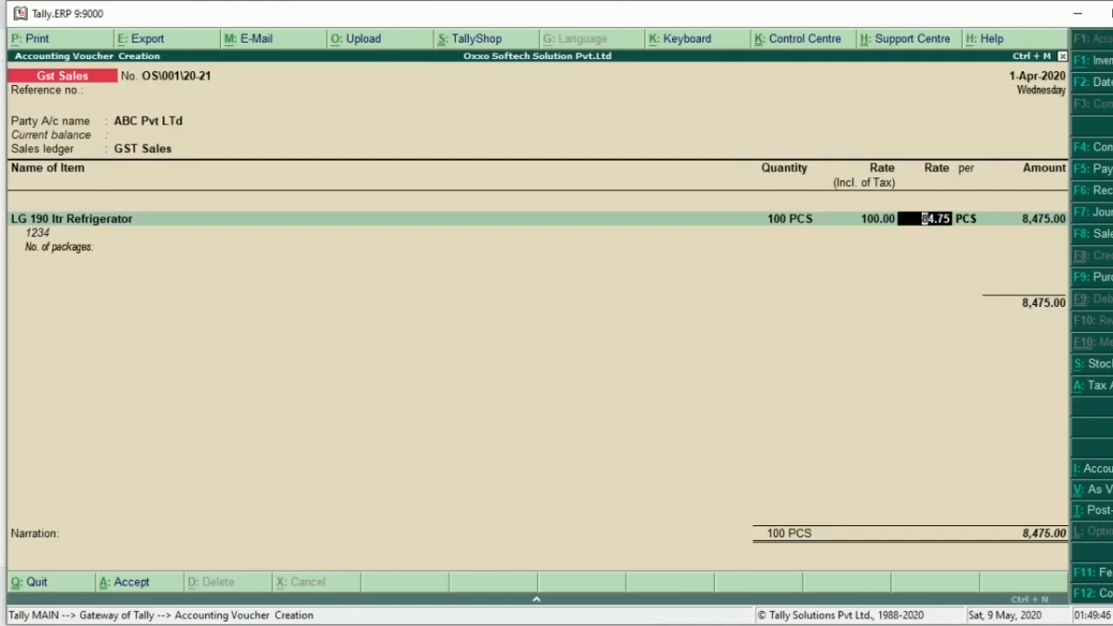
Allow modification of tax details for GST in the standard sales invoice configuration and save it
{"action": "key", "text": "F12"}
{"action": "key", "text": "Down"}
{"action": "key", "text": "Down"}
{"action": "key", "text": "Down"}
{"action": "key", "text": "Down"}
{"action": "key", "text": "Down"}
{"action": "key", "text": "Down"}
{"action": "key", "text": "Down"}
{"action": "key", "text": "Down"}
{"action": "key", "text": "Down"}
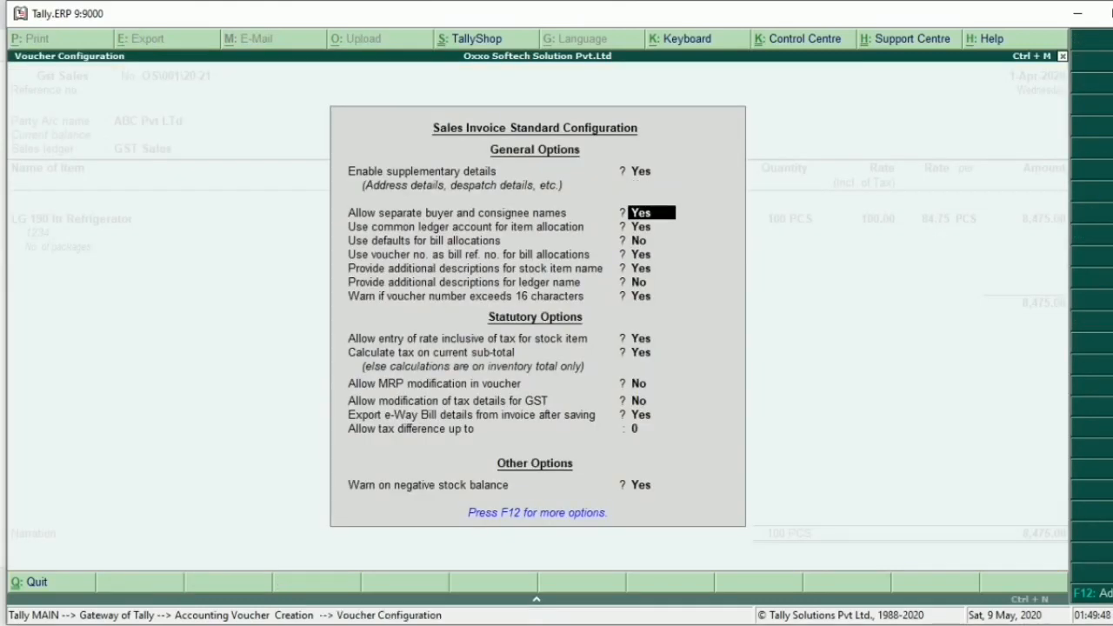
{"action": "key", "text": "Down"}
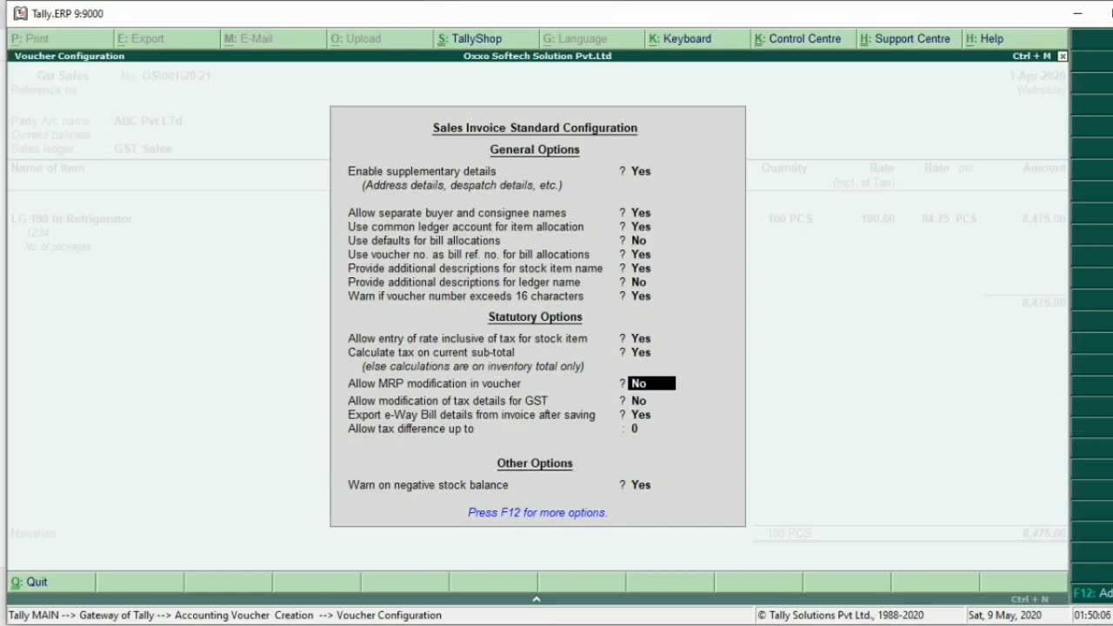
{"action": "key", "text": "Return"}
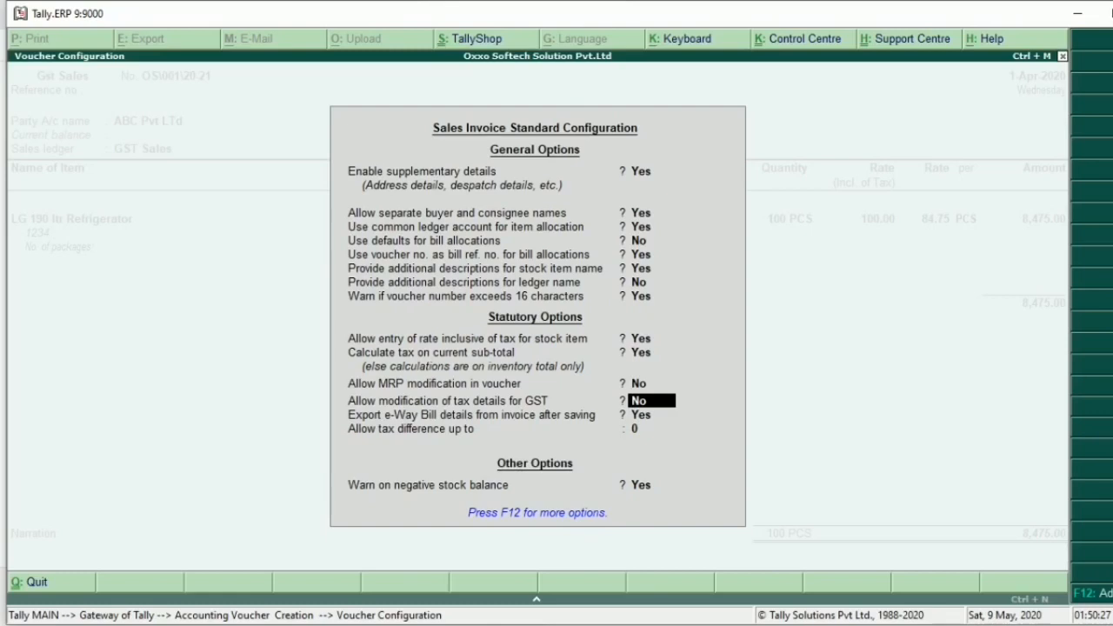
{"action": "type", "text": "y"}
{"action": "key", "text": "Return"}
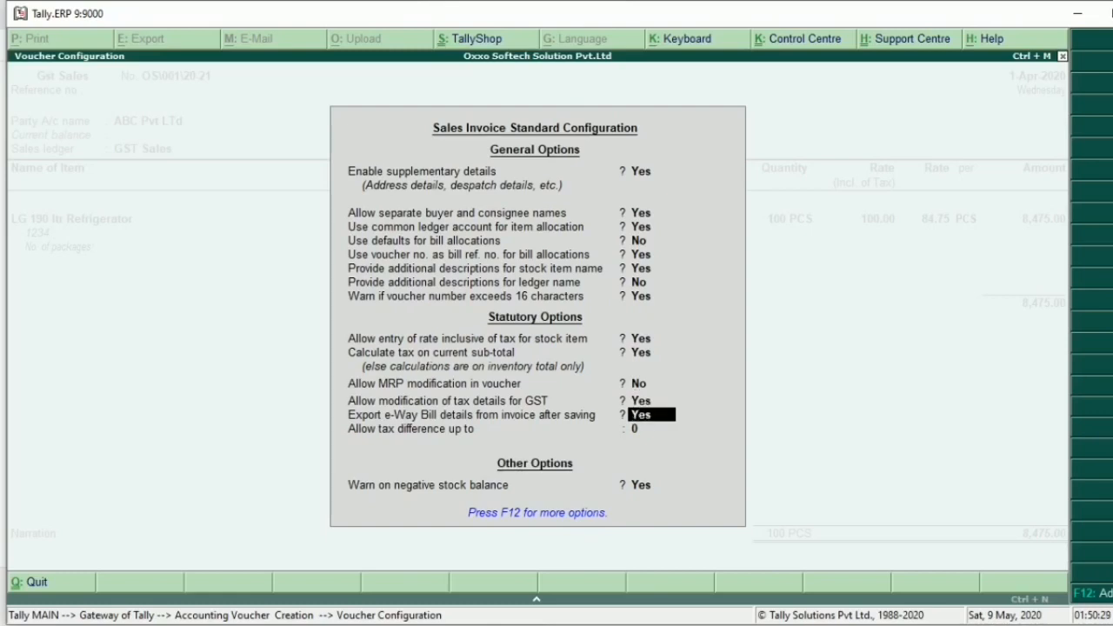
{"action": "key", "text": "Return"}
{"action": "key", "text": "Return"}
{"action": "key", "text": "Return"}
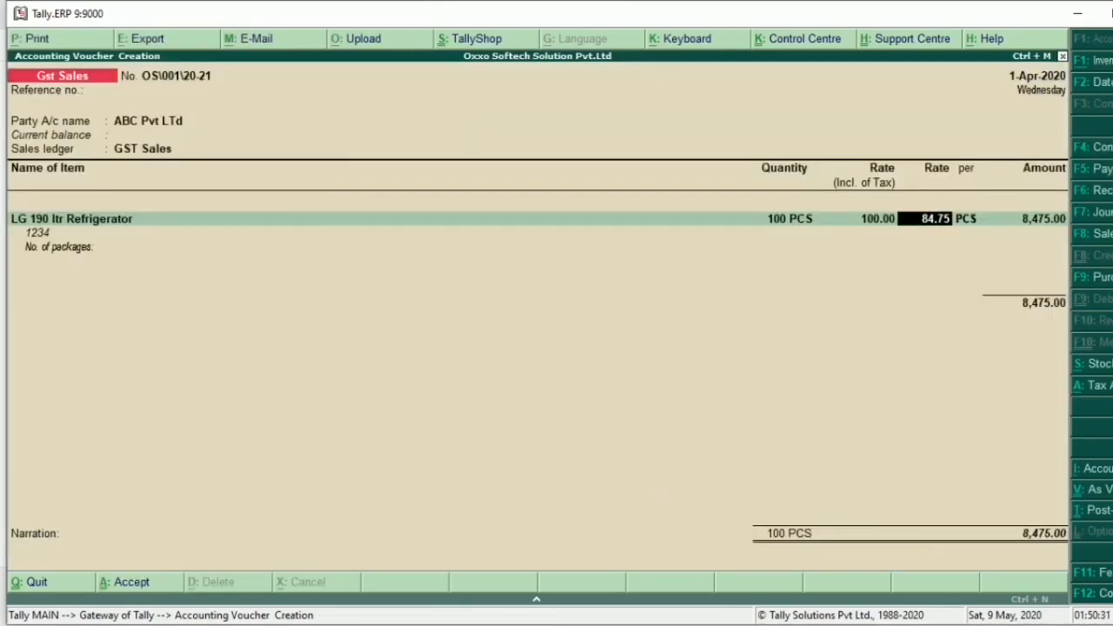
Return to the GST Sales ledger entry and view its tax classification details without changing them
{"action": "key", "text": "BackSpace"}
{"action": "key", "text": "BackSpace"}
{"action": "key", "text": "BackSpace"}
{"action": "key", "text": "BackSpace"}
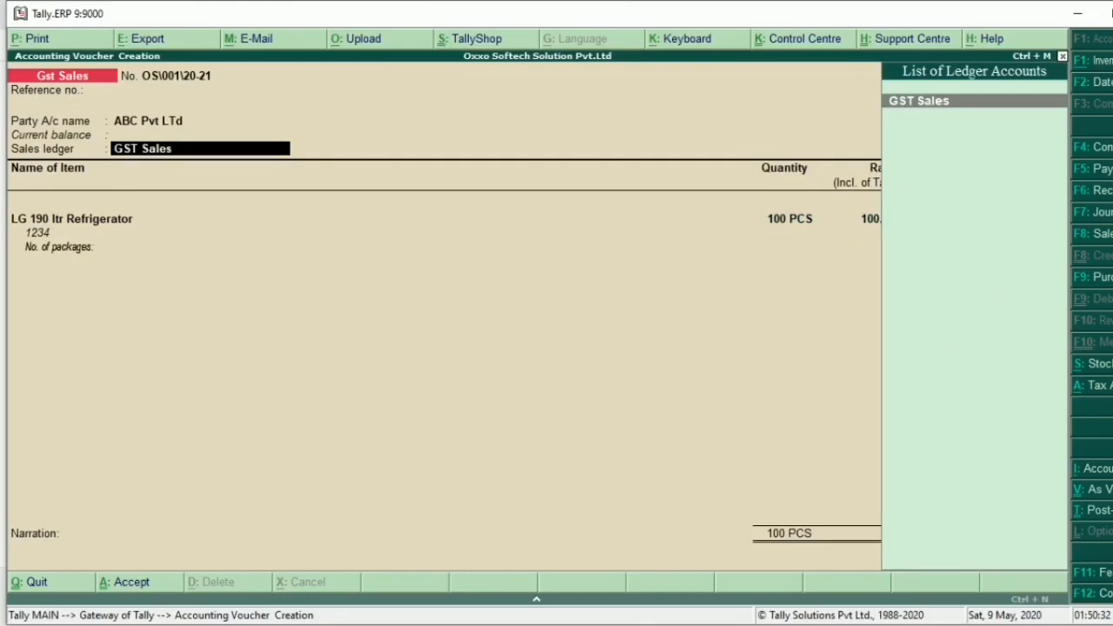
{"action": "key", "text": "Return"}
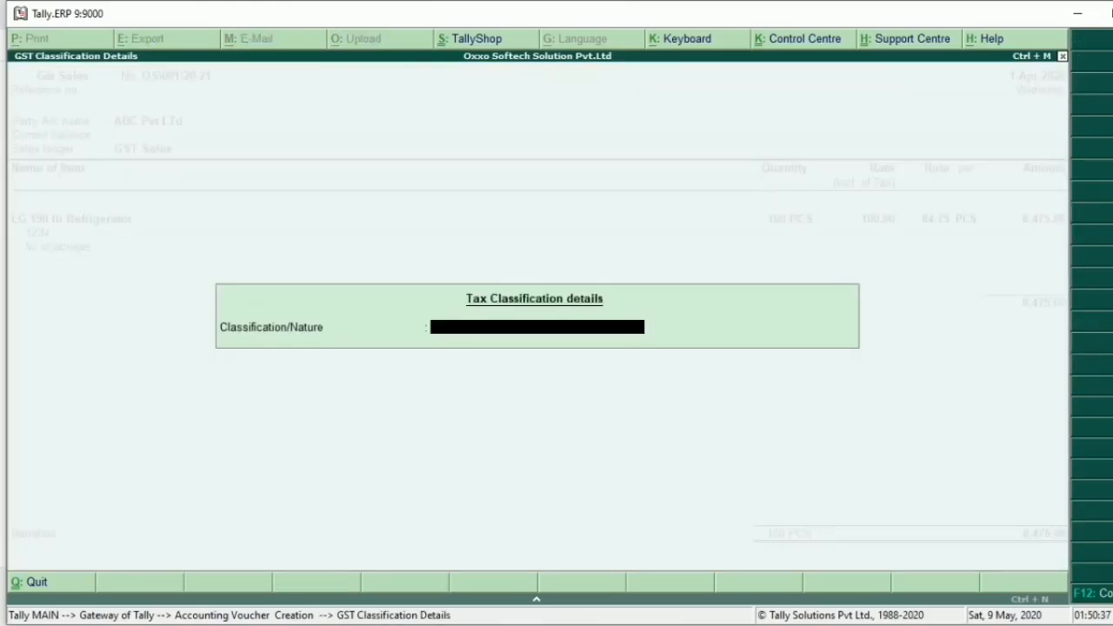
{"action": "key", "text": "Escape"}
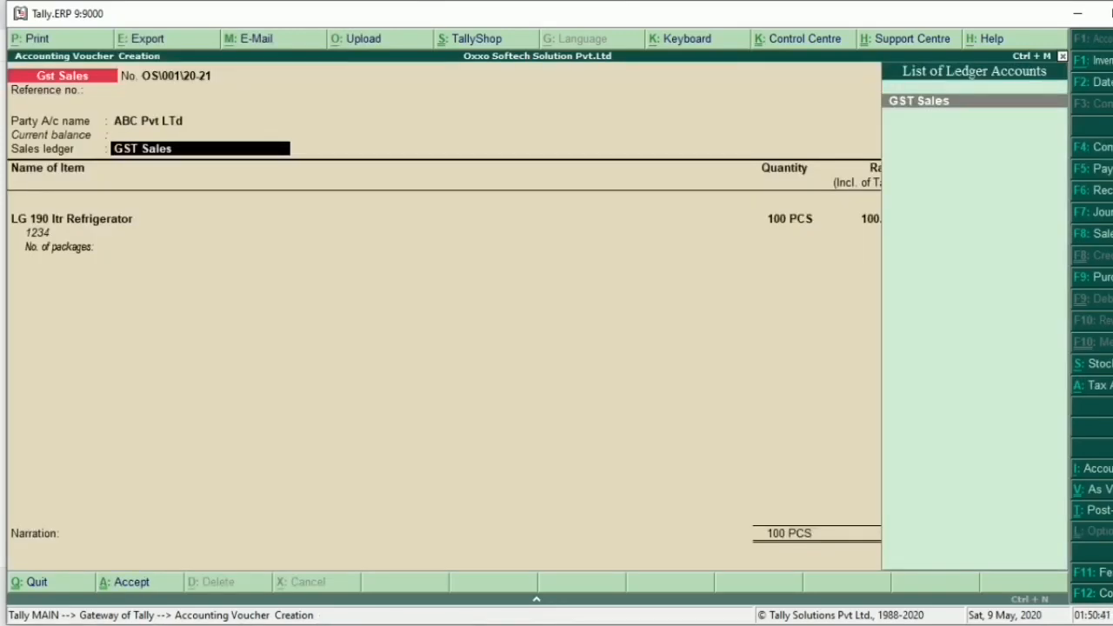
Disallow modification of tax details for GST in the standard sales invoice configuration
{"action": "key", "text": "F12"}
{"action": "key", "text": "Down"}
{"action": "key", "text": "Down"}
{"action": "key", "text": "Down"}
{"action": "key", "text": "Down"}
{"action": "key", "text": "Down"}
{"action": "key", "text": "Down"}
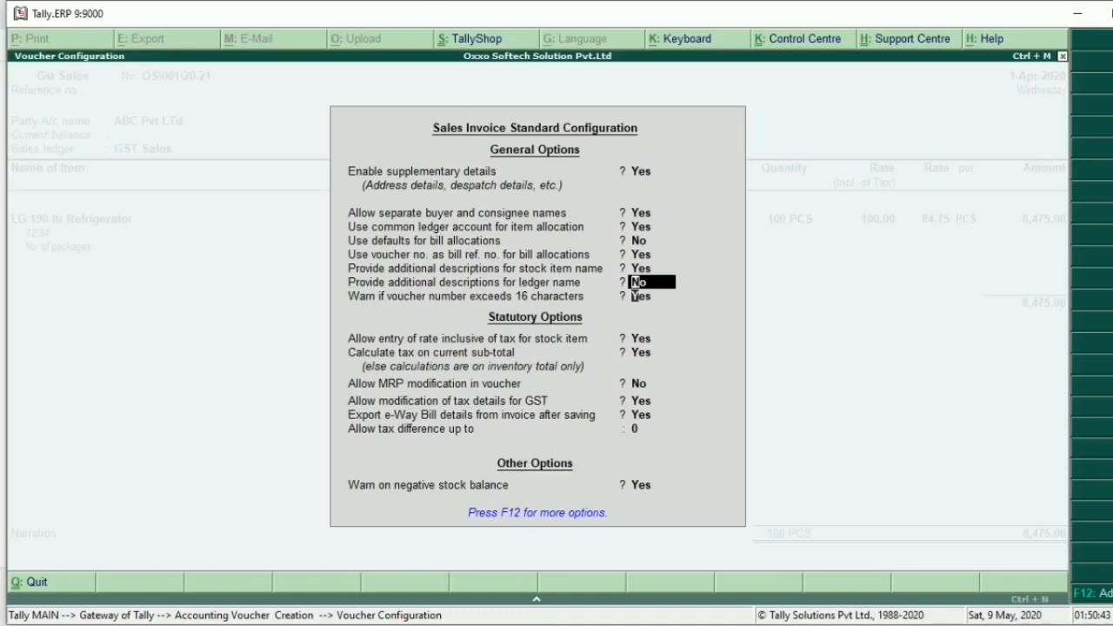
{"action": "key", "text": "Down"}
{"action": "key", "text": "Down"}
{"action": "key", "text": "Down"}
{"action": "key", "text": "Down"}
{"action": "key", "text": "Down"}
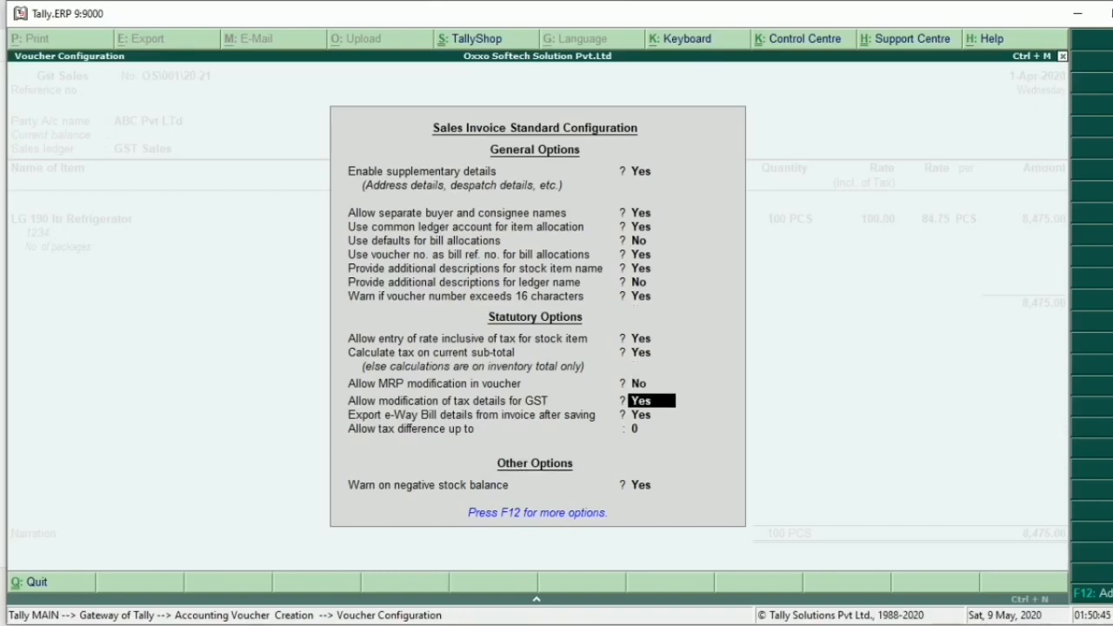
{"action": "key", "text": "n"}
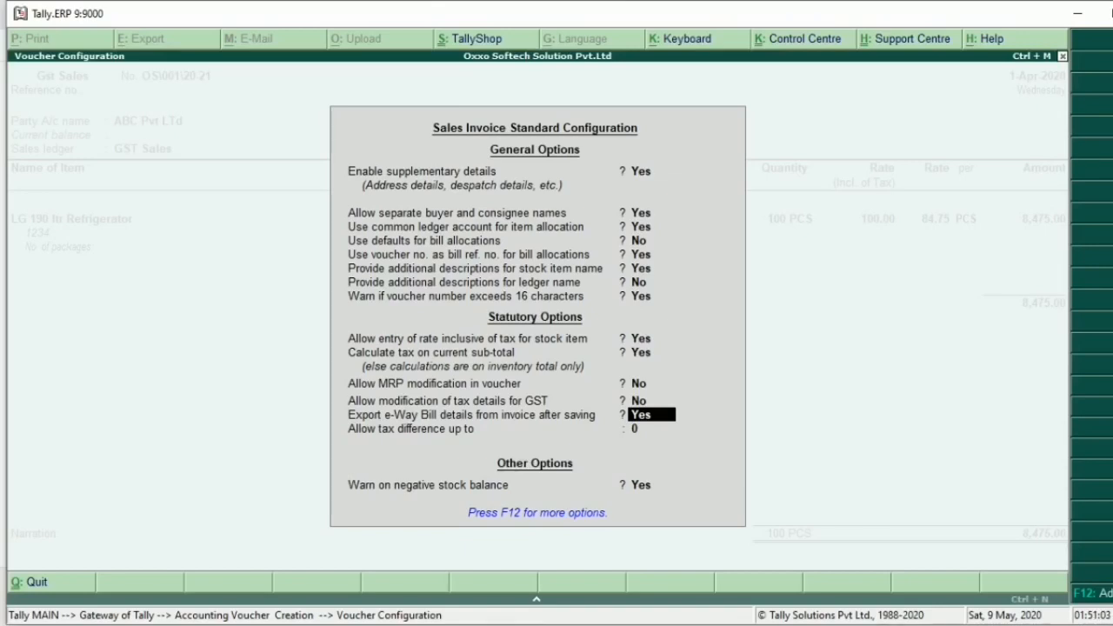
Allow a tax difference up to 1, with actual tax versus computed tax as Greater or Lesser
{"action": "key", "text": "Return"}
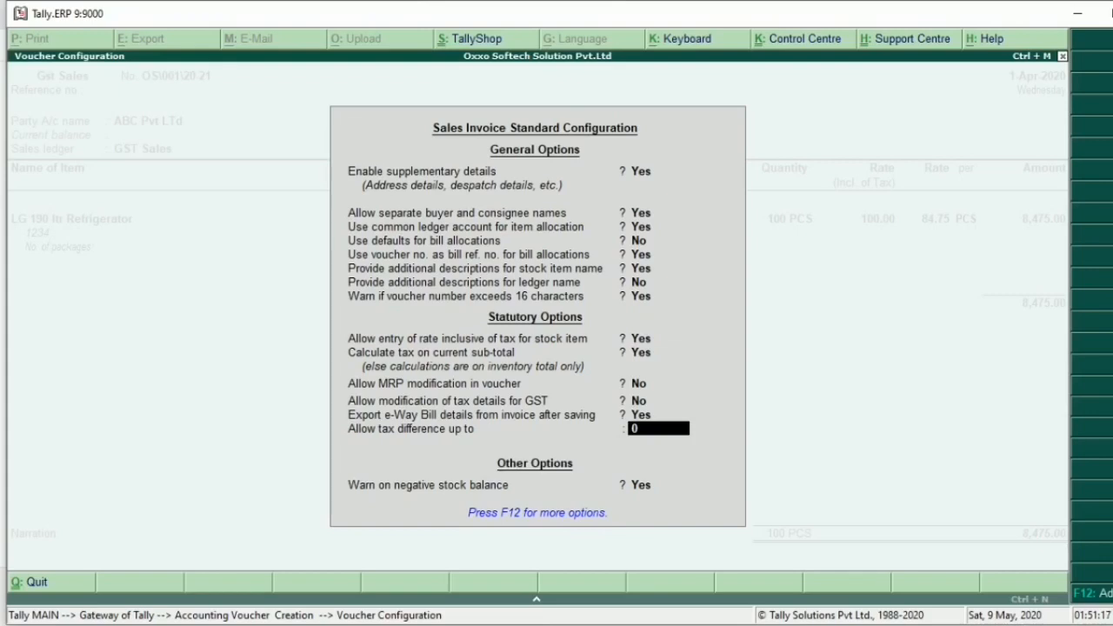
{"action": "type", "text": "1"}
{"action": "key", "text": "Return"}
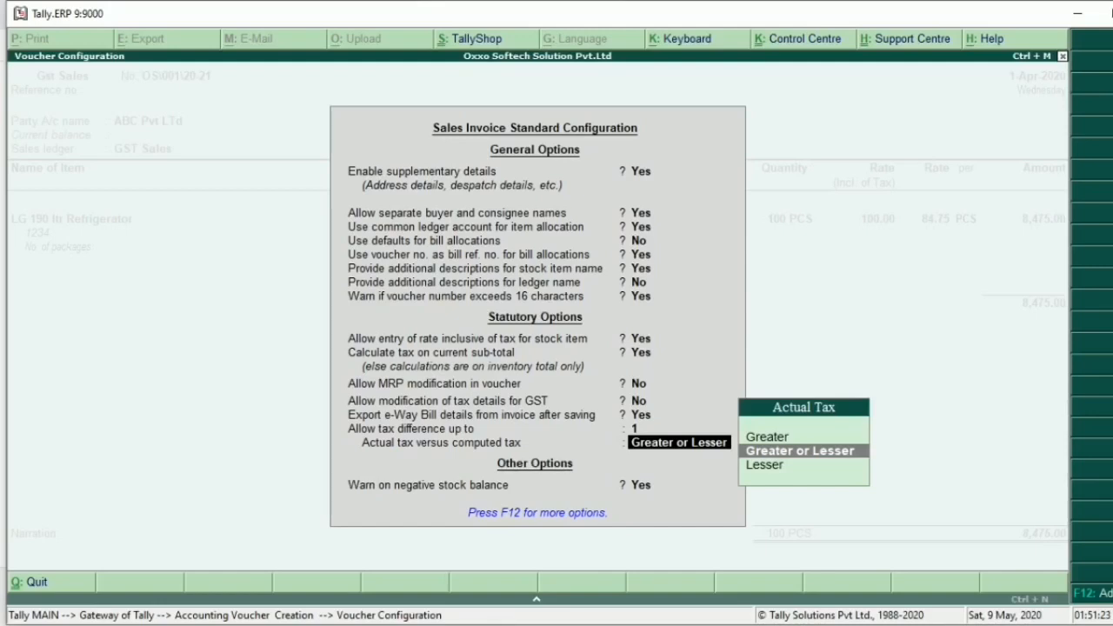
{"action": "key", "text": "Return"}
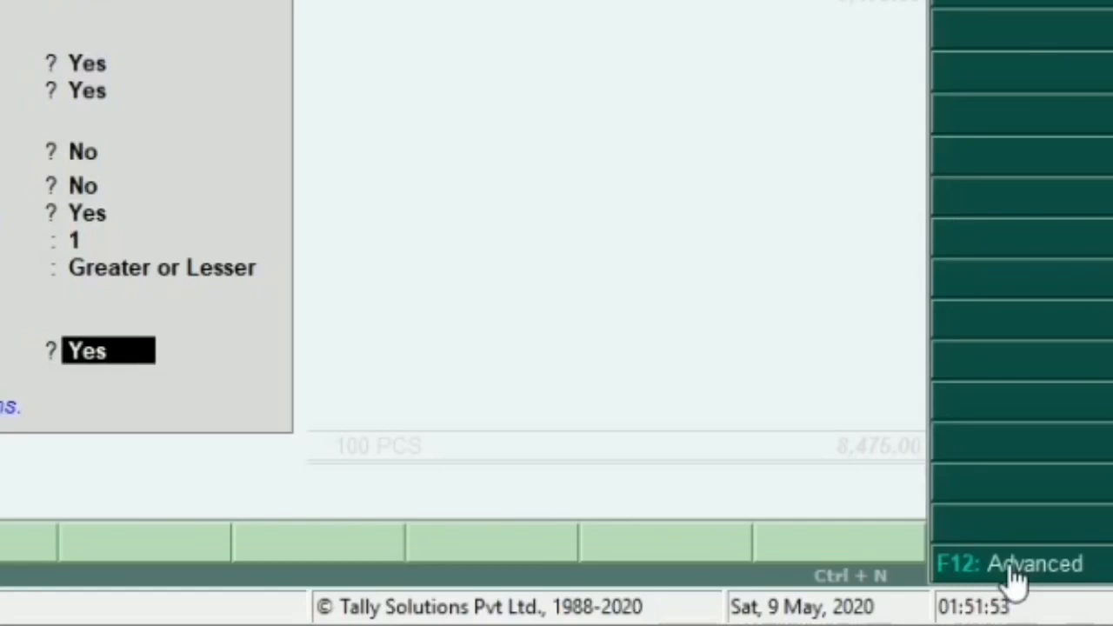
Enable showing the turnover achieved with the customer in the advanced sales invoice configuration
{"action": "left_click", "coordinate": [1013, 567]}
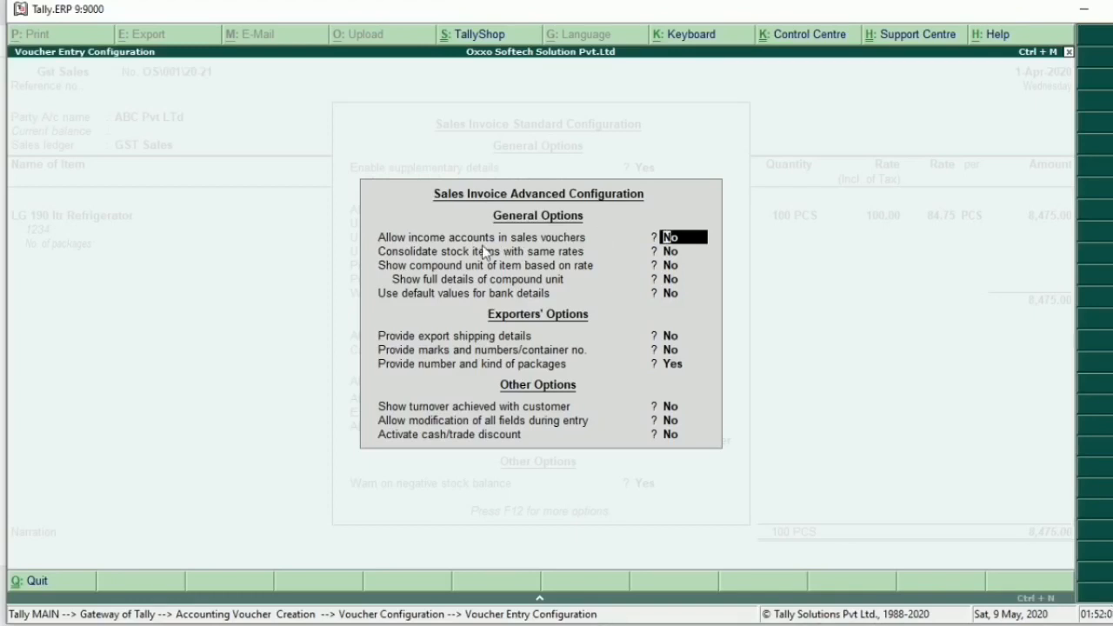
{"action": "left_click", "coordinate": [401, 251]}
{"action": "key", "text": "Return"}
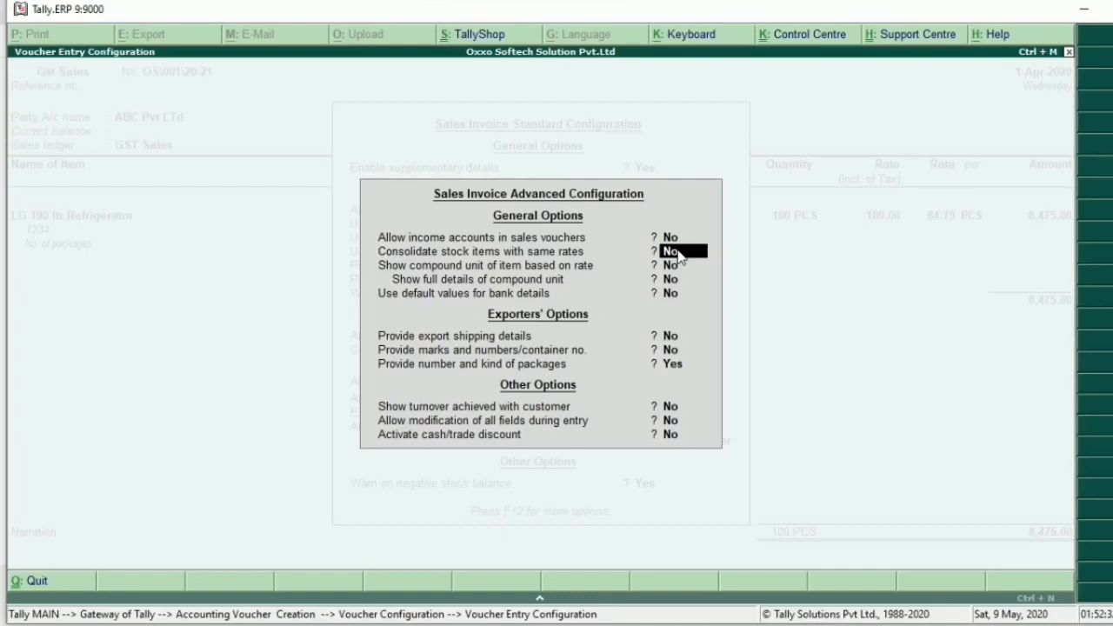
{"action": "key", "text": "Return"}
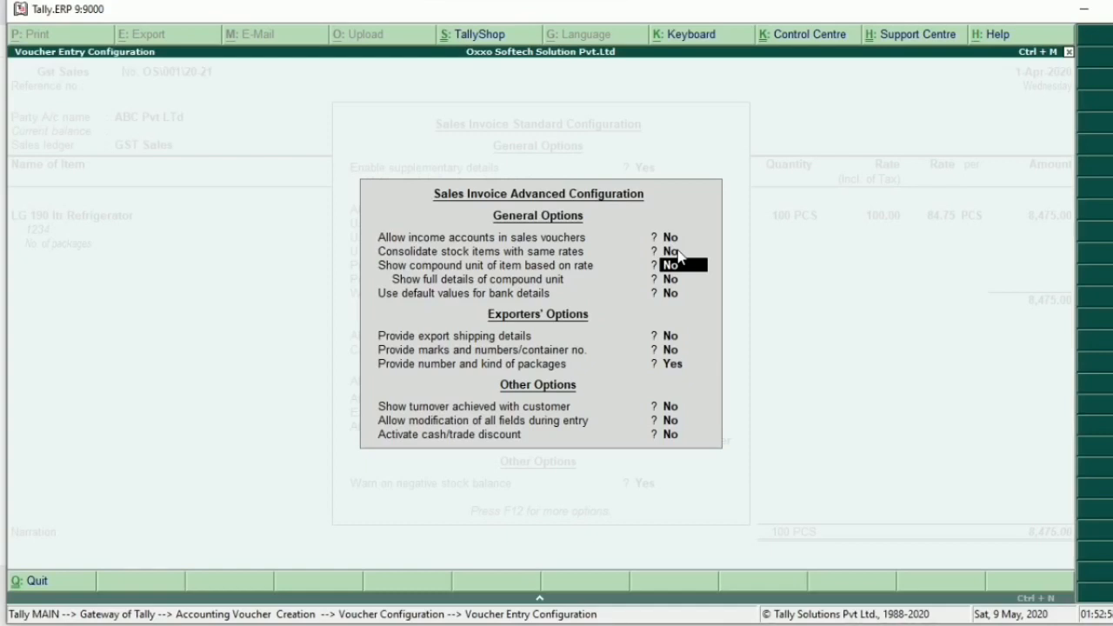
{"action": "key", "text": "Return"}
{"action": "key", "text": "Return"}
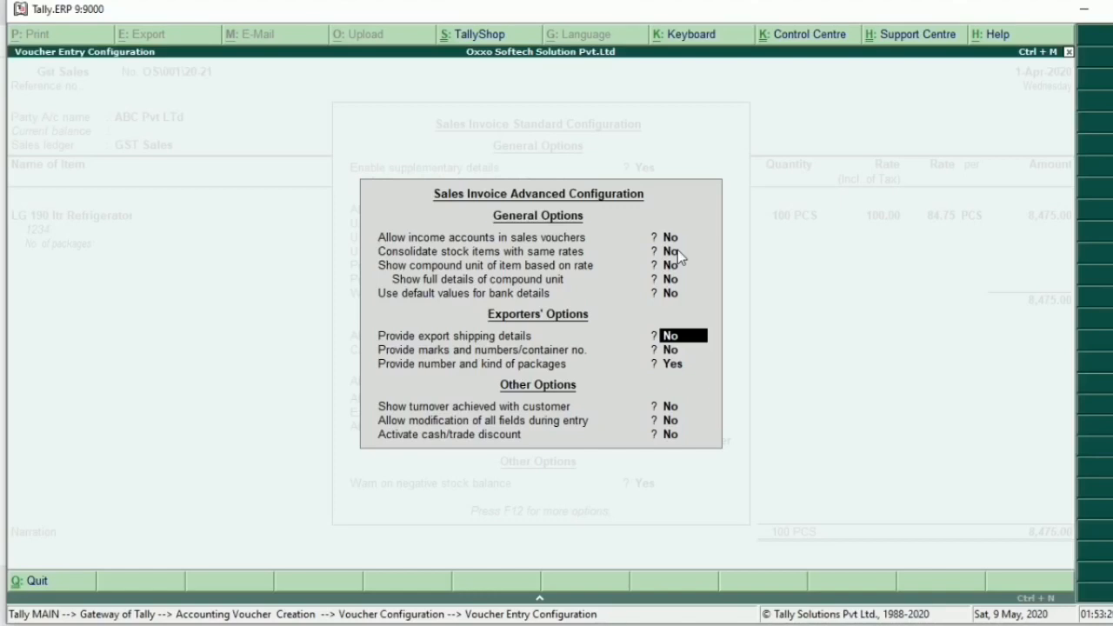
{"action": "key", "text": "Return"}
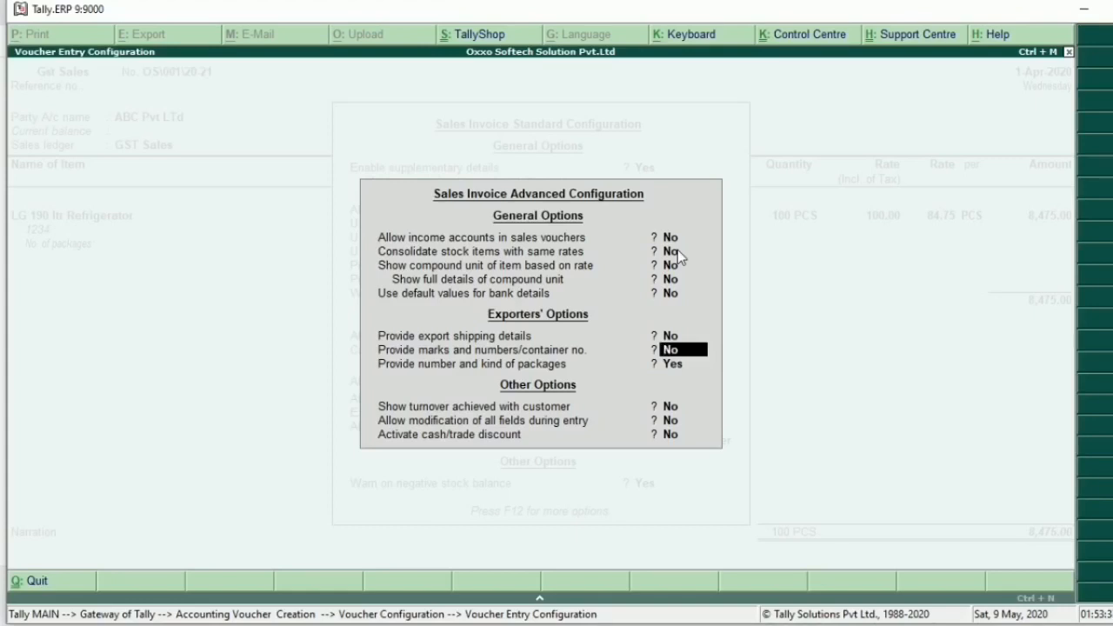
{"action": "key", "text": "Return"}
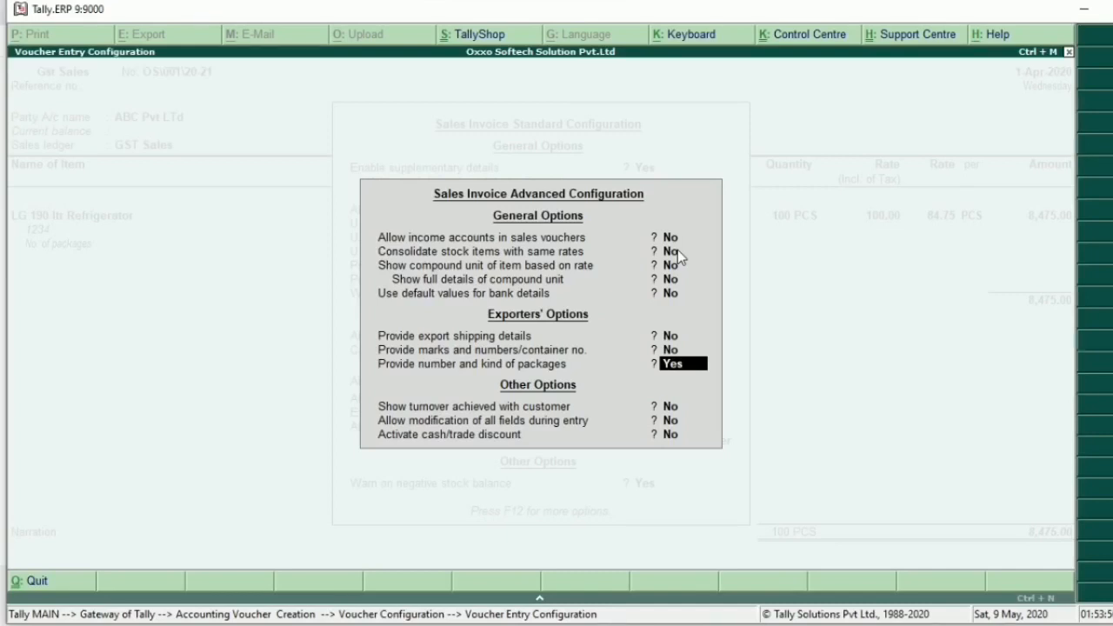
{"action": "key", "text": "Return"}
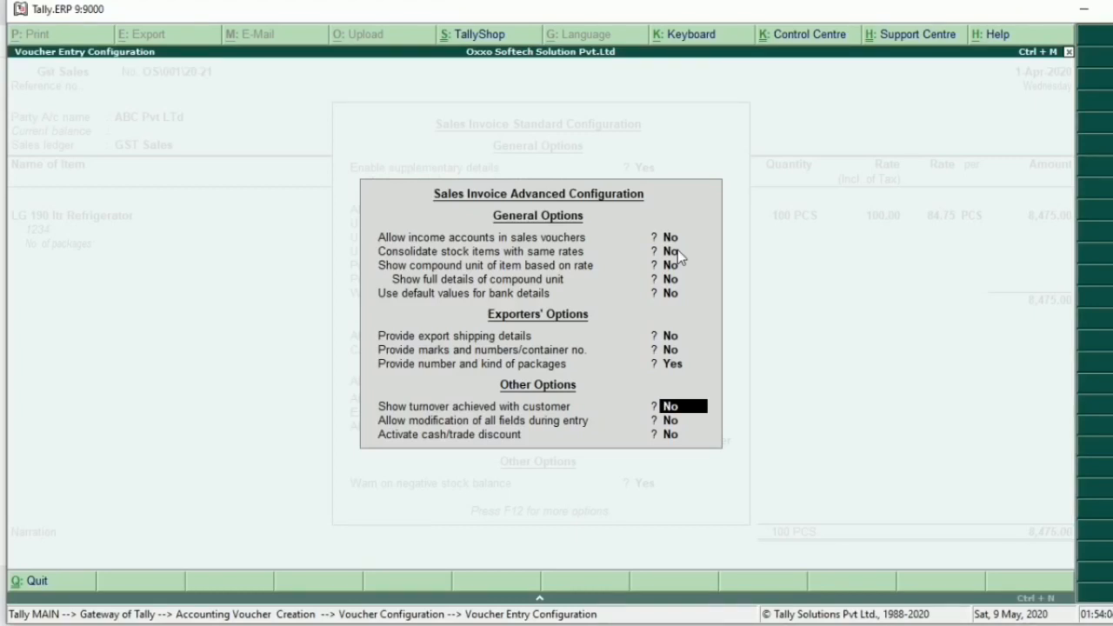
{"action": "type", "text": "y"}
{"action": "key", "text": "Return"}
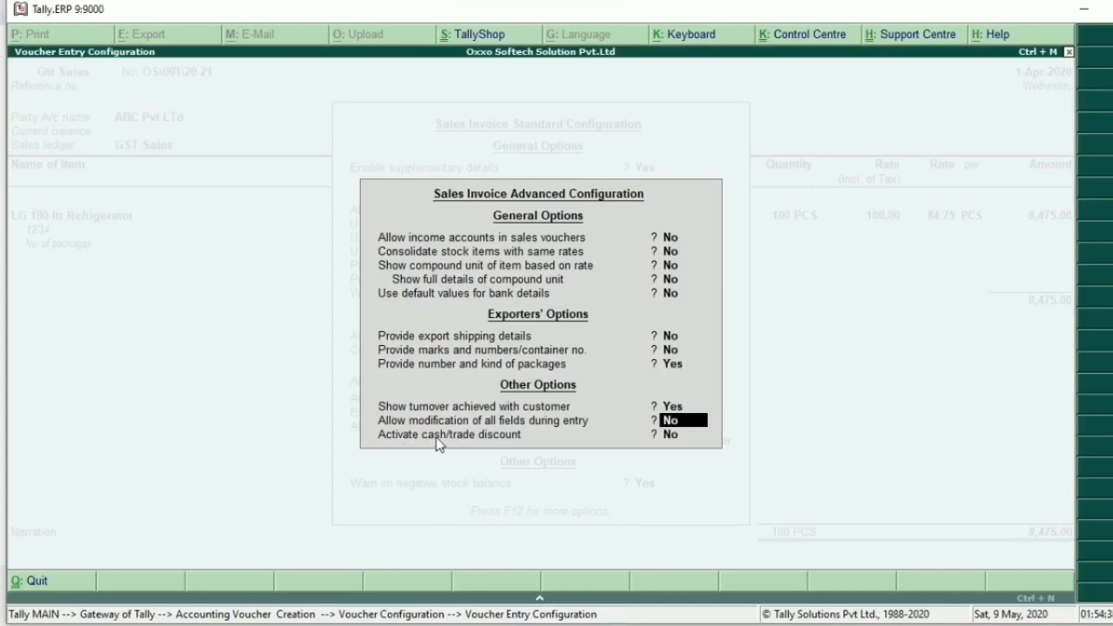
Activate cash/trade discount in the advanced configuration and save the sales invoice settings
{"action": "key", "text": "Return"}
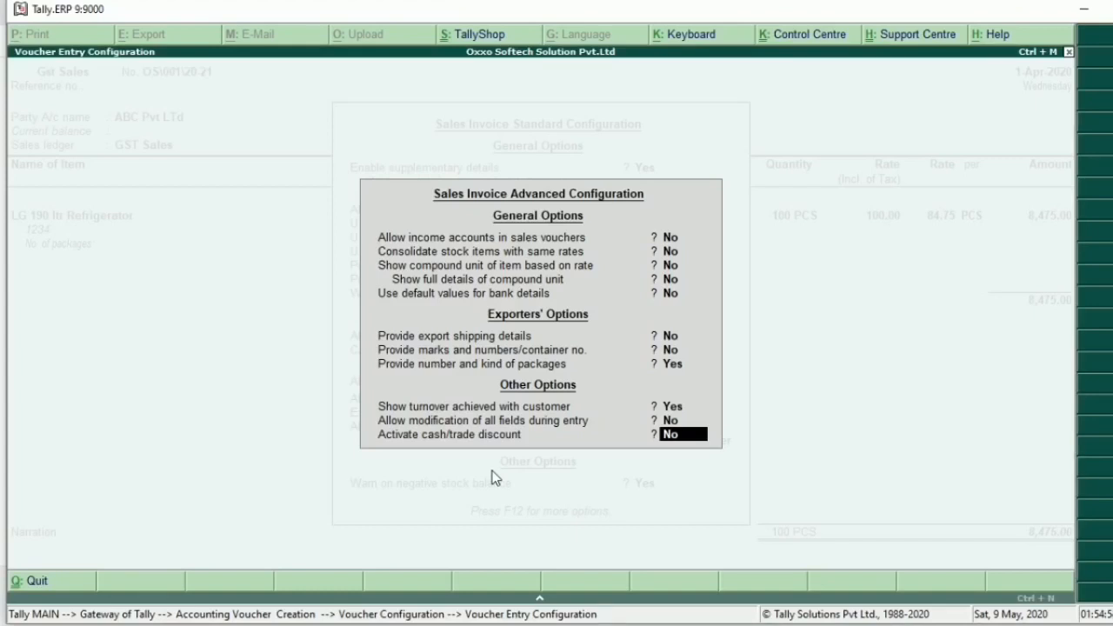
{"action": "key", "text": "y"}
{"action": "key", "text": "Return"}
{"action": "key", "text": "Return"}
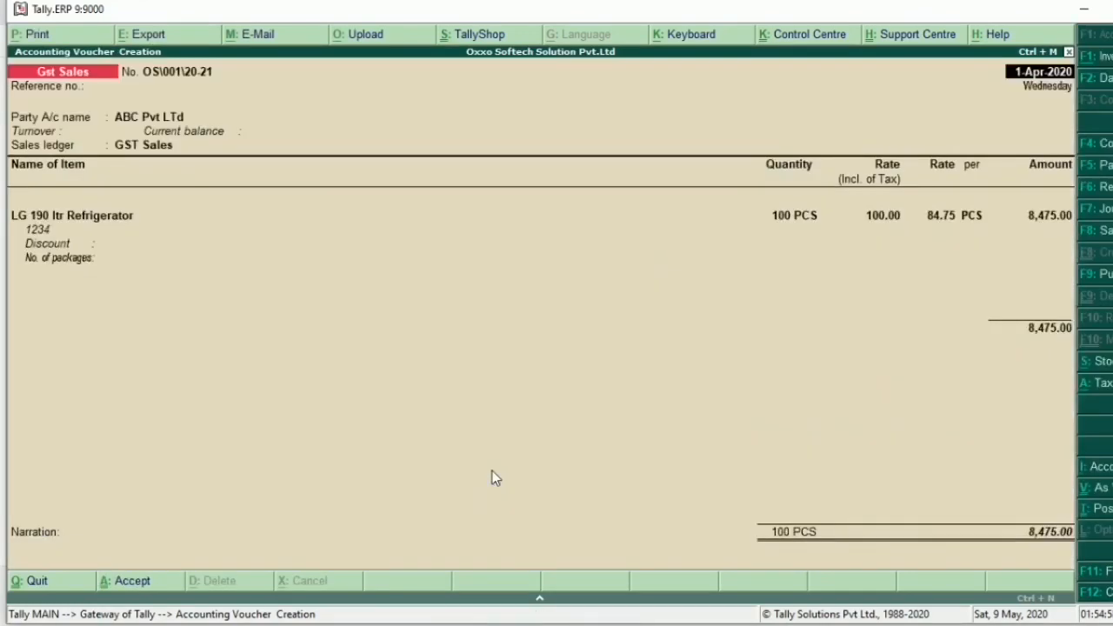
Accept the party details for ABC Pvt LTd and return to the LG 190 ltr Refrigerator item line
{"action": "key", "text": "Return"}
{"action": "key", "text": "Return"}
{"action": "key", "text": "Return"}
{"action": "key", "text": "Return"}
{"action": "key", "text": "Return"}
{"action": "key", "text": "Return"}
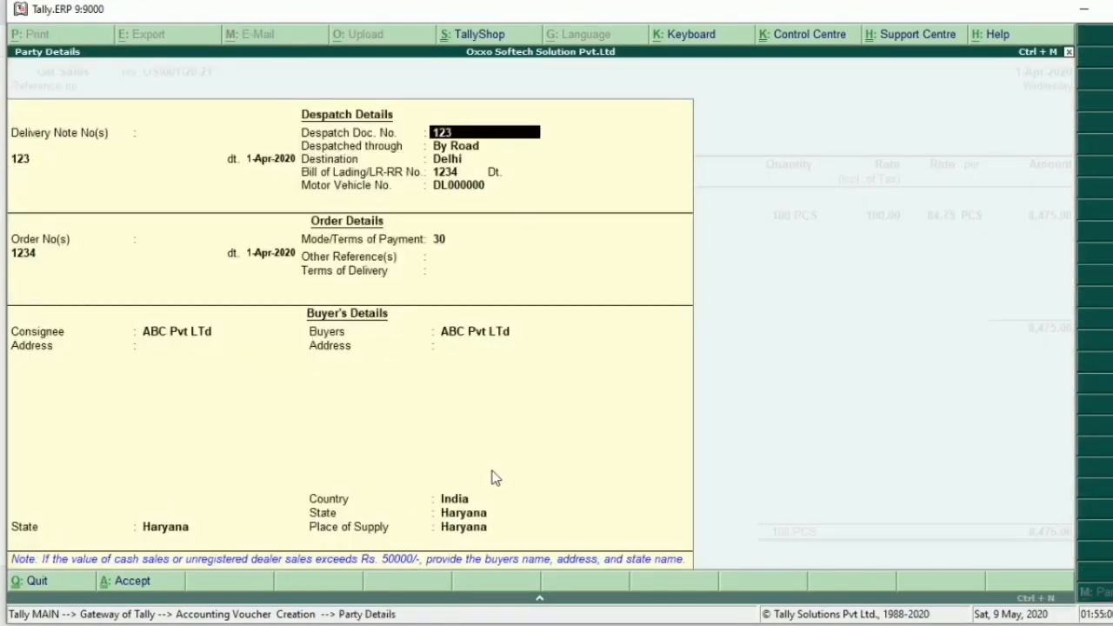
{"action": "key", "text": "ctrl+a"}
{"action": "key", "text": "Return"}
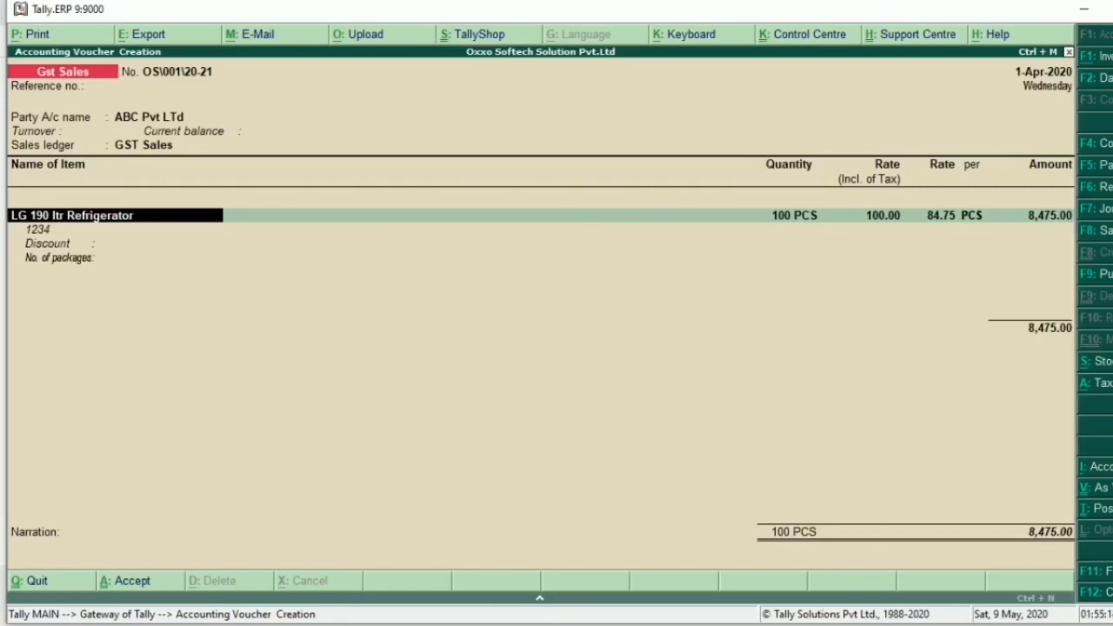
Enable a separate discount column in invoices in the company's inventory features and save them
{"action": "key", "text": "F11"}
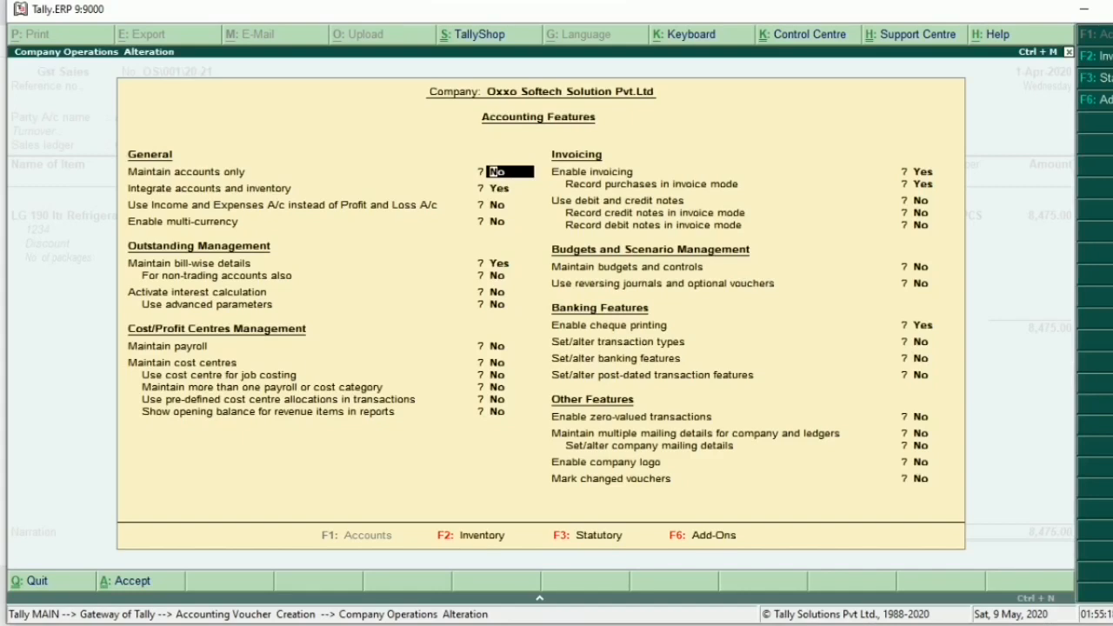
{"action": "key", "text": "F2"}
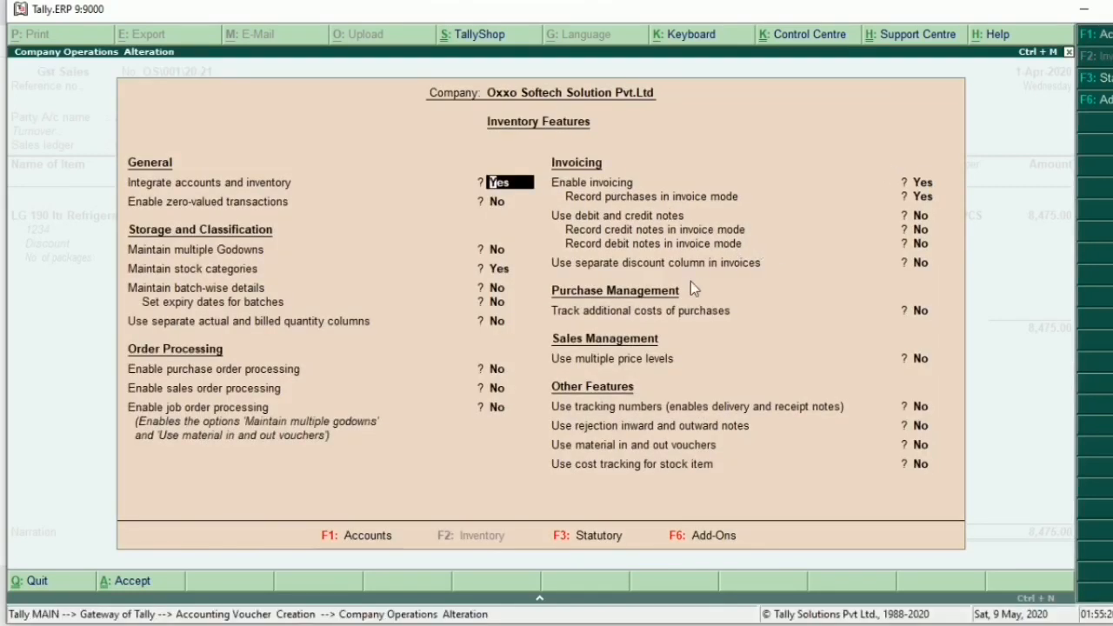
{"action": "left_click", "coordinate": [930, 264]}
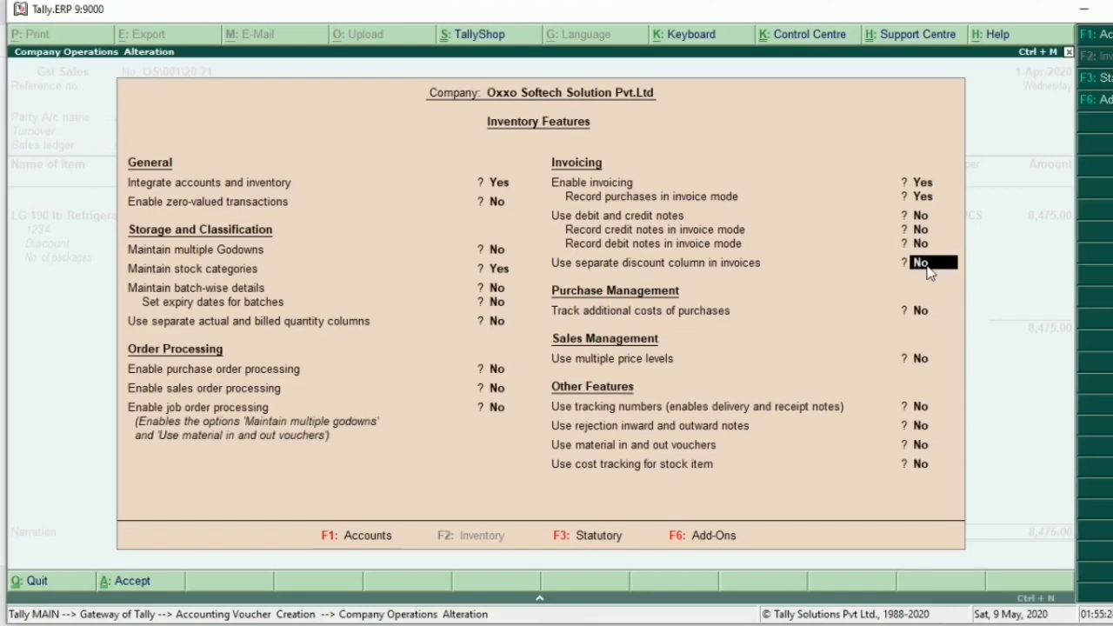
{"action": "key", "text": "y"}
{"action": "key", "text": "Return"}
{"action": "key", "text": "ctrl+a"}
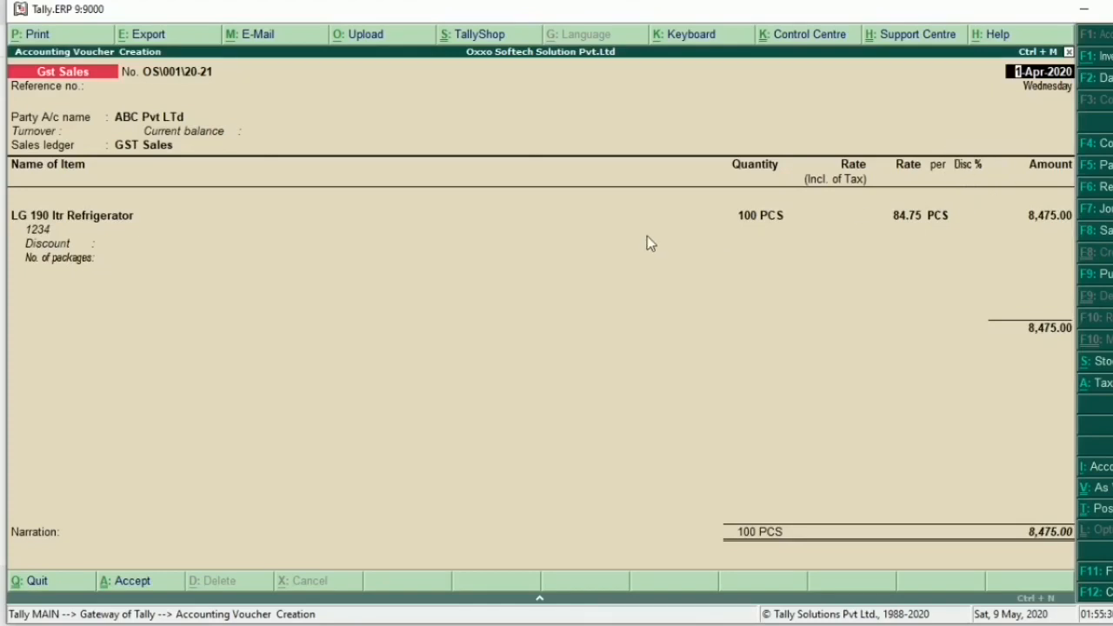
Accept the ABC Pvt LTd party details and set the LG 190 ltr Refrigerator's tax-inclusive rate to 100
{"action": "key", "text": "Return"}
{"action": "key", "text": "Return"}
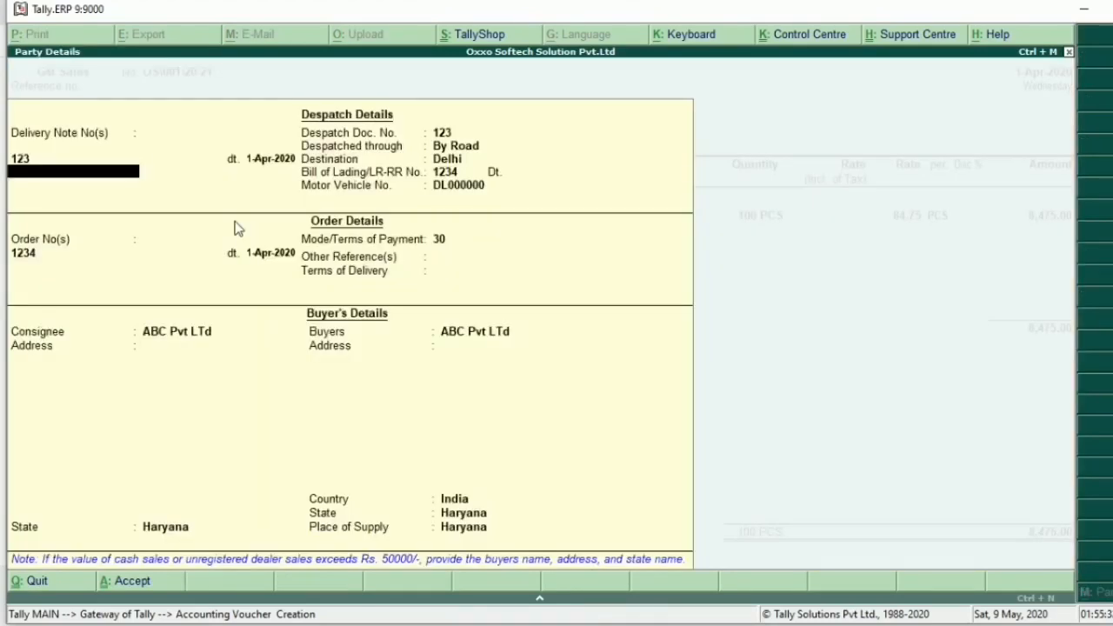
{"action": "key", "text": "ctrl+a"}
{"action": "key", "text": "Return"}
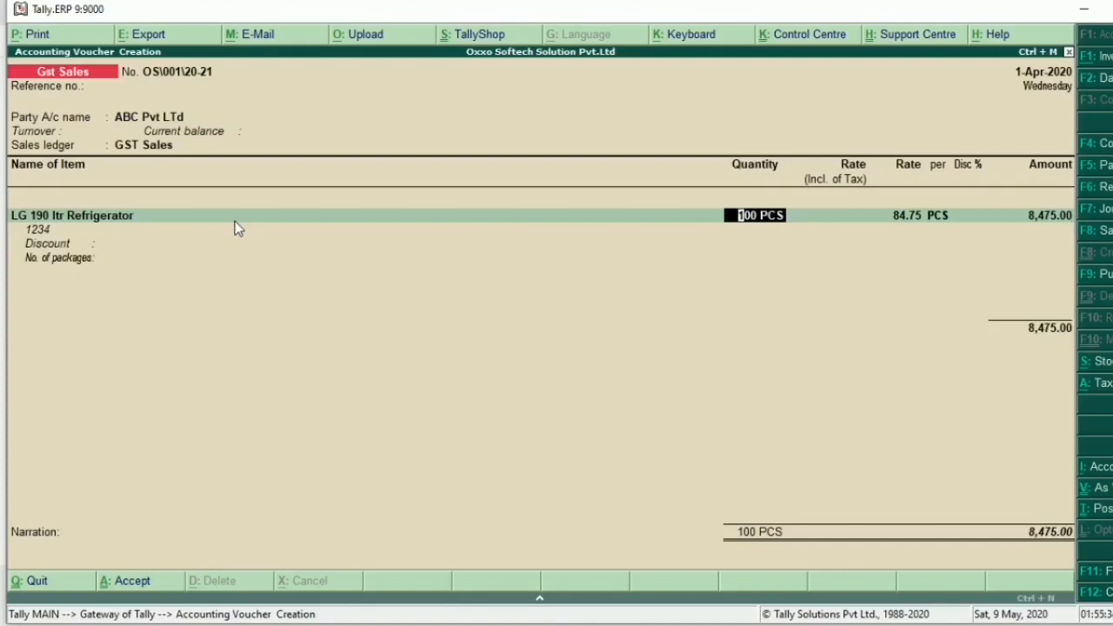
{"action": "key", "text": "Return"}
{"action": "key", "text": "Return"}
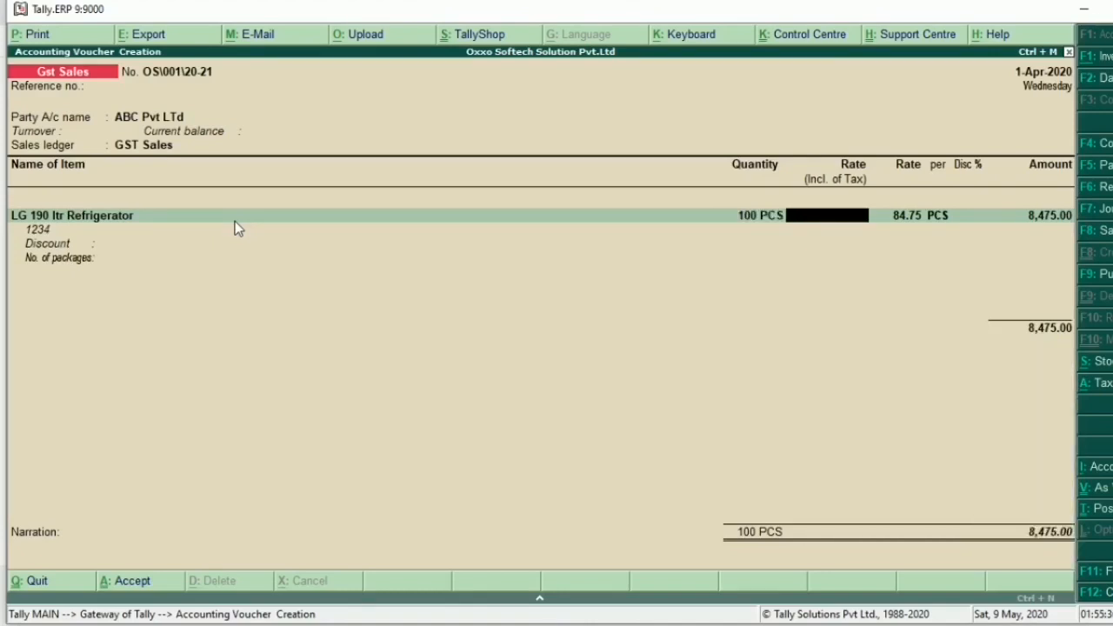
{"action": "type", "text": "100"}
{"action": "key", "text": "Return"}
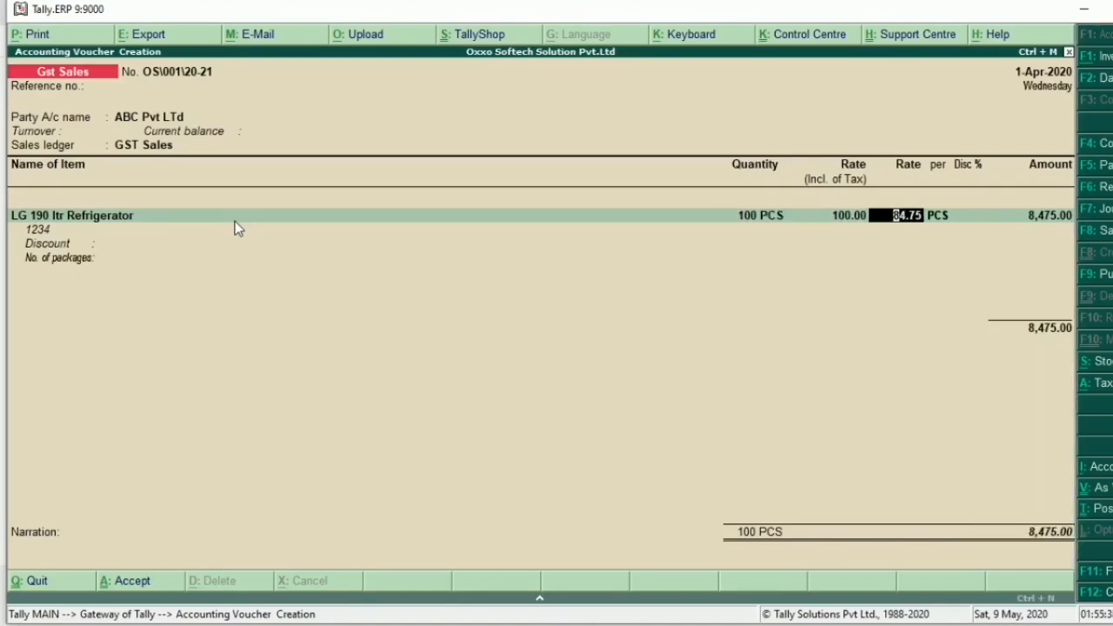
{"action": "key", "text": "Return"}
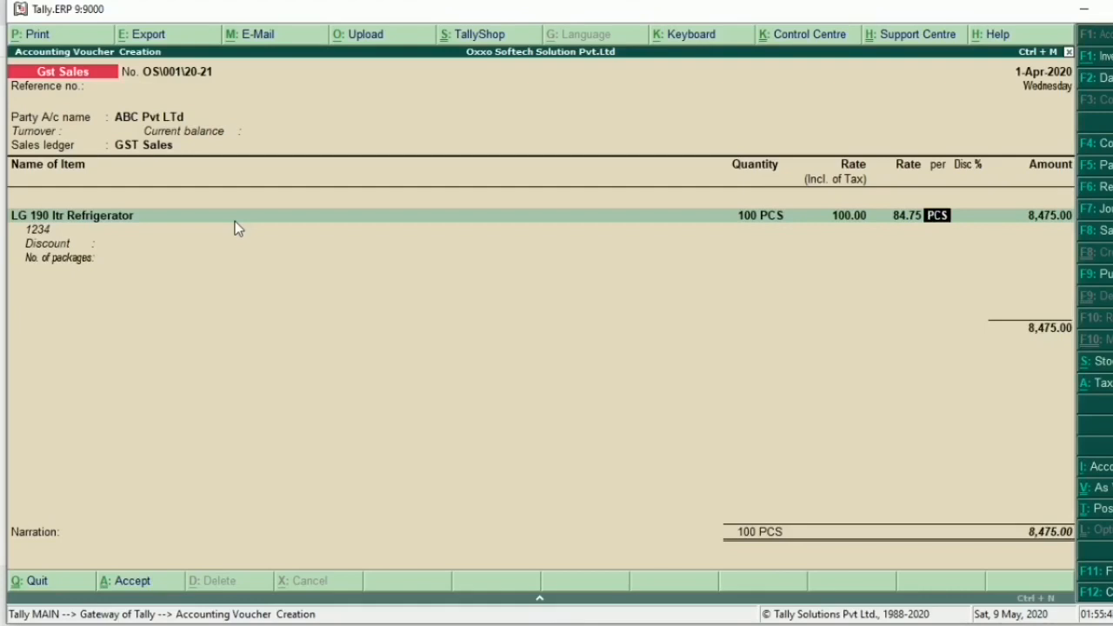
Apply a 1% discount in the refrigerator line's discount column and accept the line amount
{"action": "key", "text": "Return"}
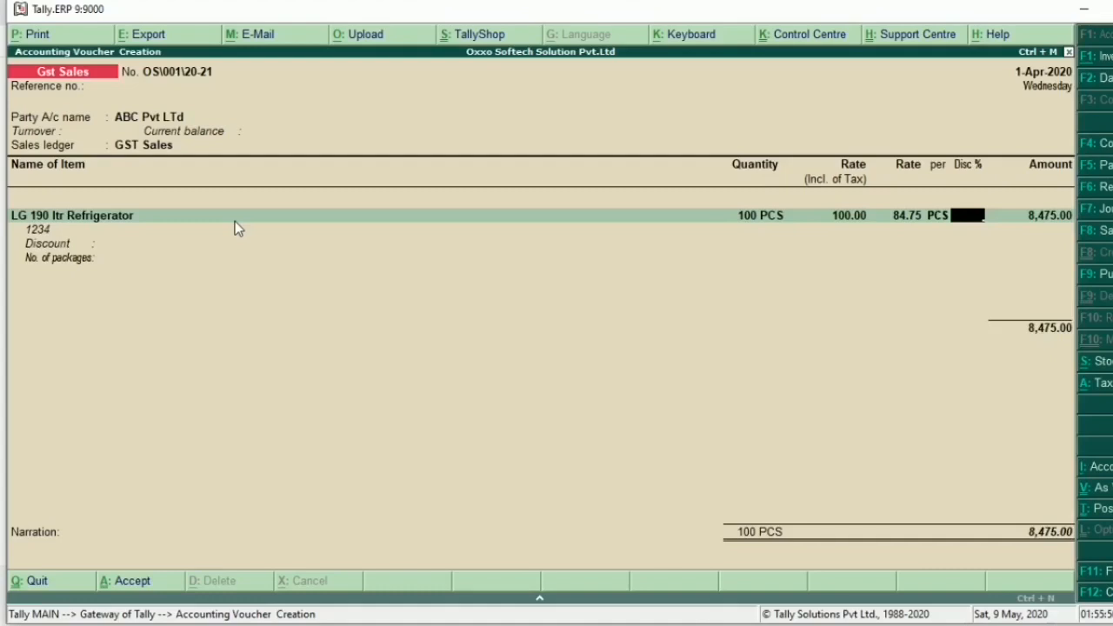
{"action": "type", "text": "1"}
{"action": "key", "text": "Return"}
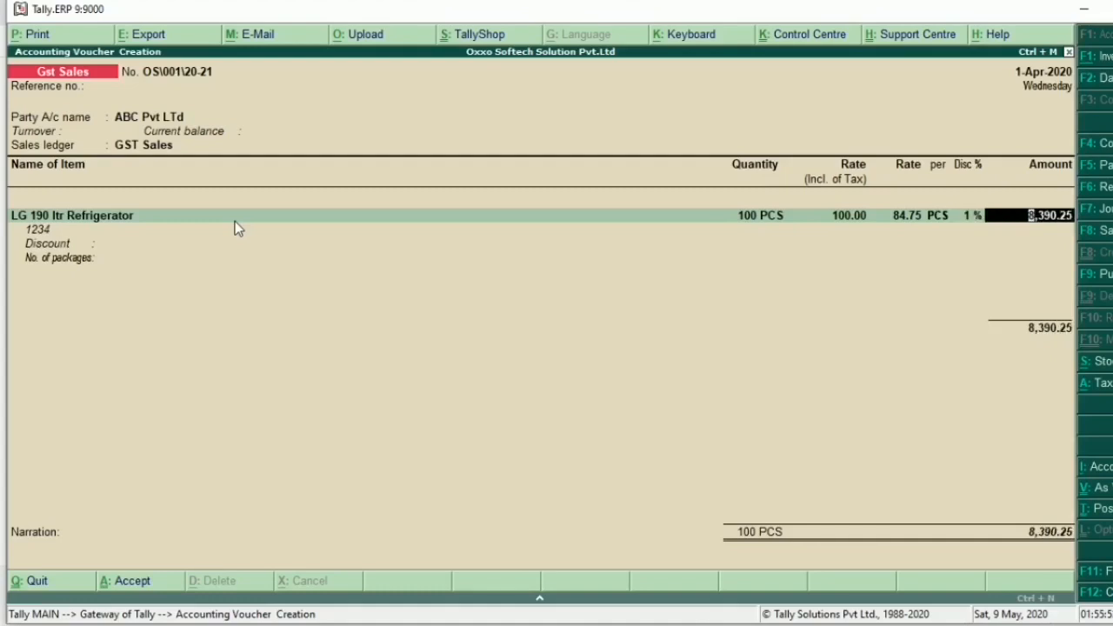
{"action": "key", "text": "Return"}
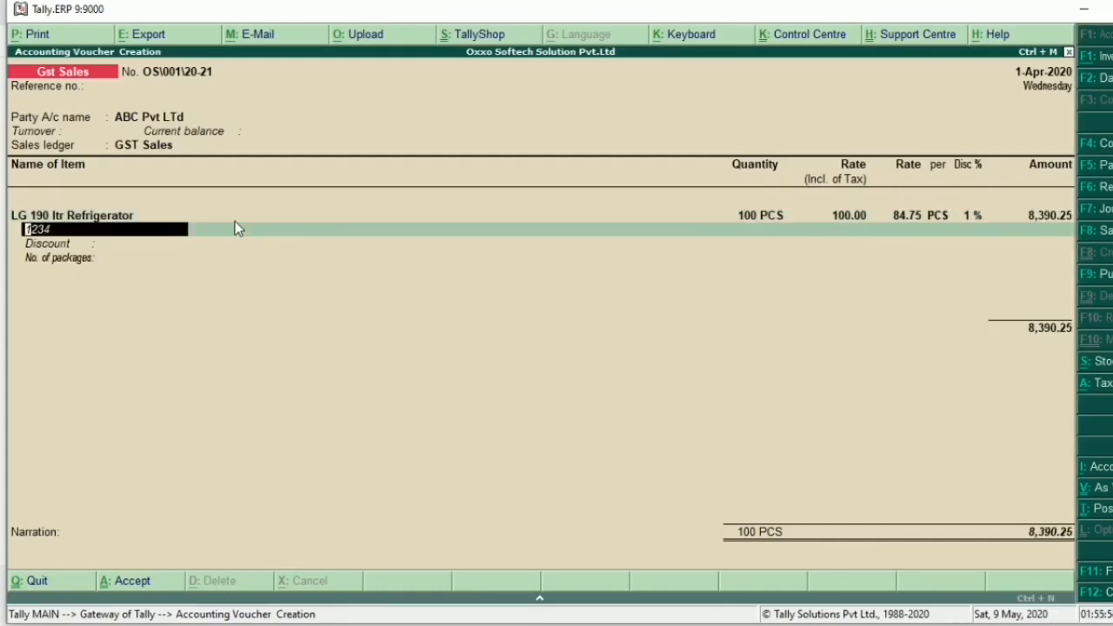
Keep the item description 1234 and enter a 2% cash/trade discount beneath the refrigerator line
{"action": "key", "text": "Return"}
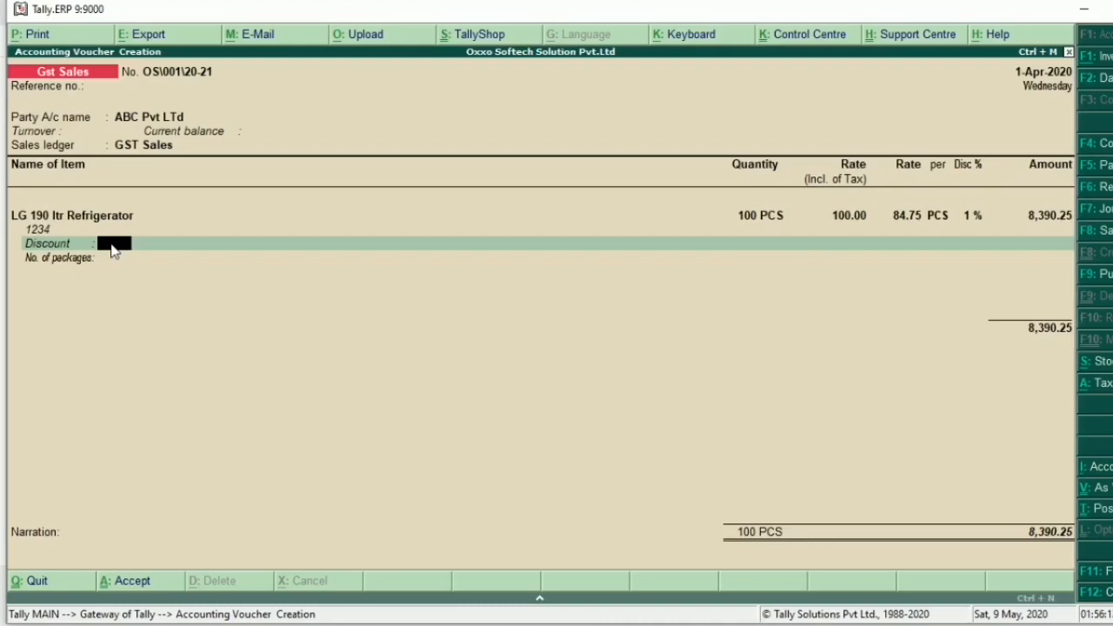
{"action": "type", "text": "2"}
{"action": "key", "text": "Return"}
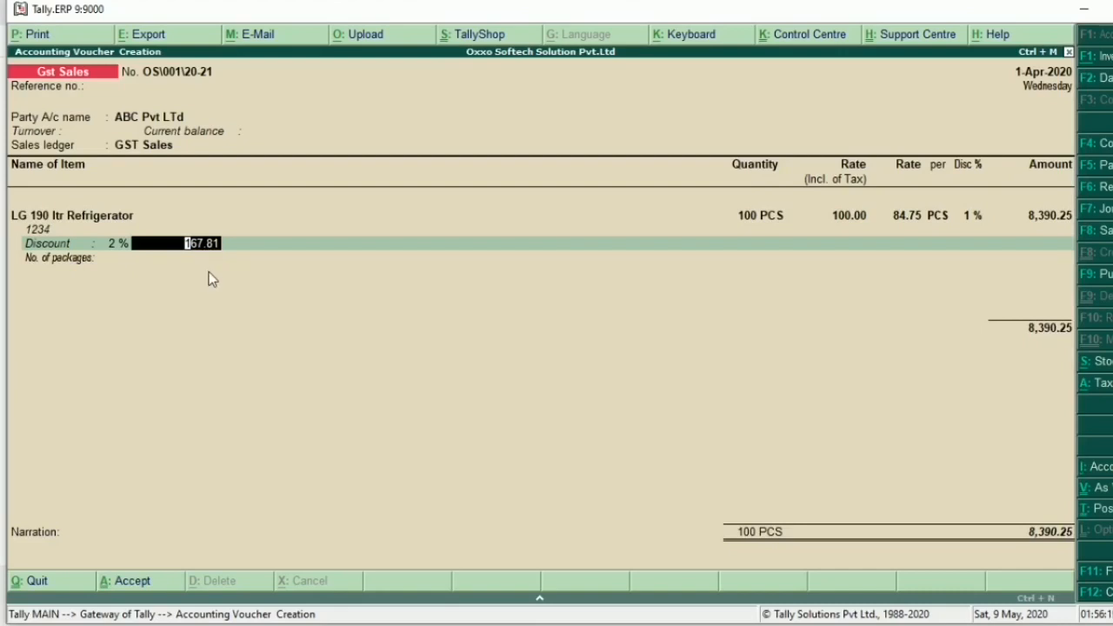
Clear the discount column percentage on the refrigerator line and accept the recalculated amount and description
{"action": "left_click", "coordinate": [974, 217]}
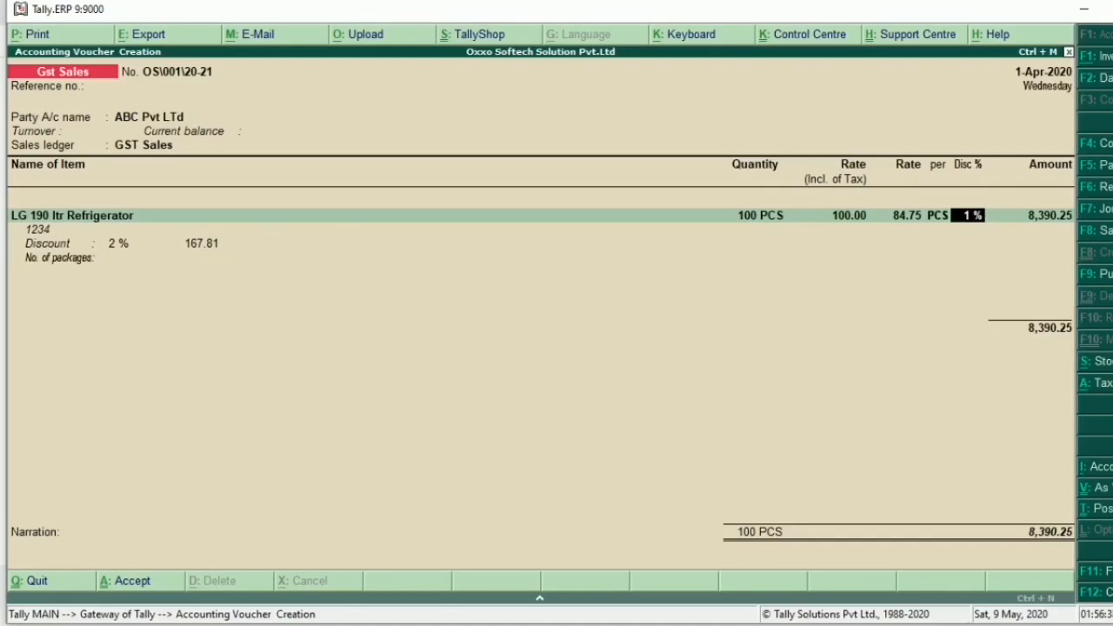
{"action": "key", "text": "BackSpace"}
{"action": "key", "text": "Return"}
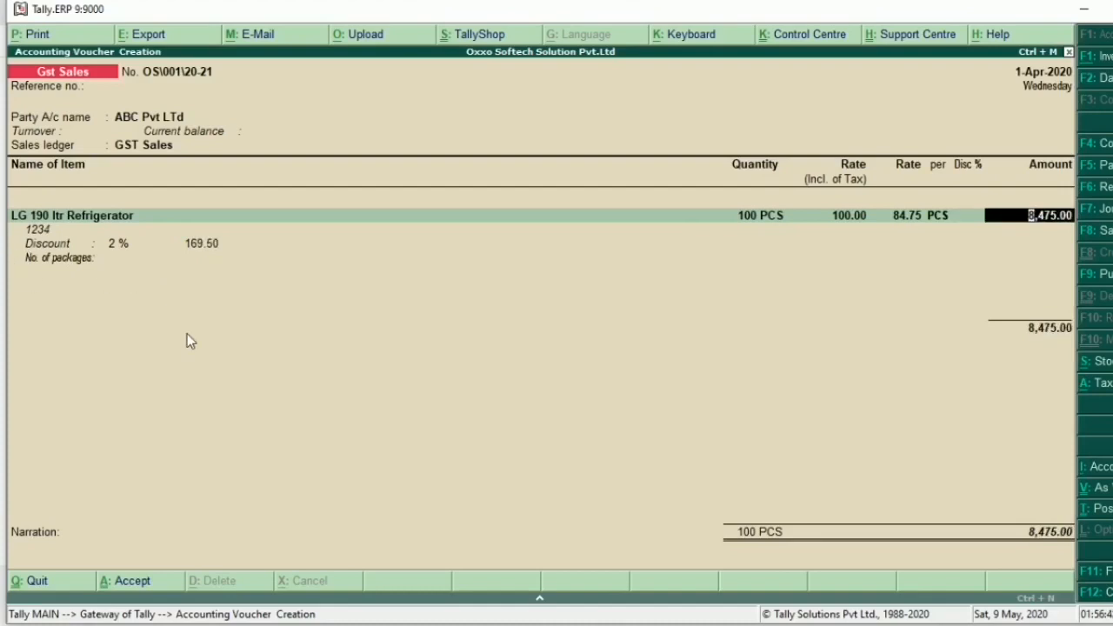
{"action": "key", "text": "Return"}
{"action": "key", "text": "Return"}
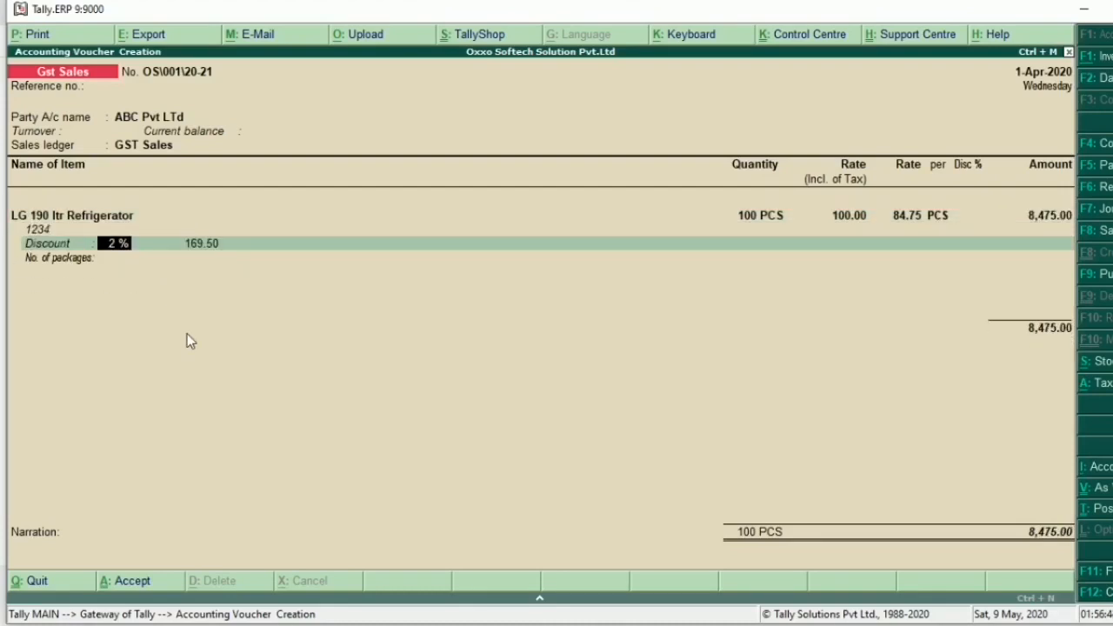
Keep the 2% discount, enter 10 box as the number of packages, and end the item list
{"action": "key", "text": "Return"}
{"action": "key", "text": "Return"}
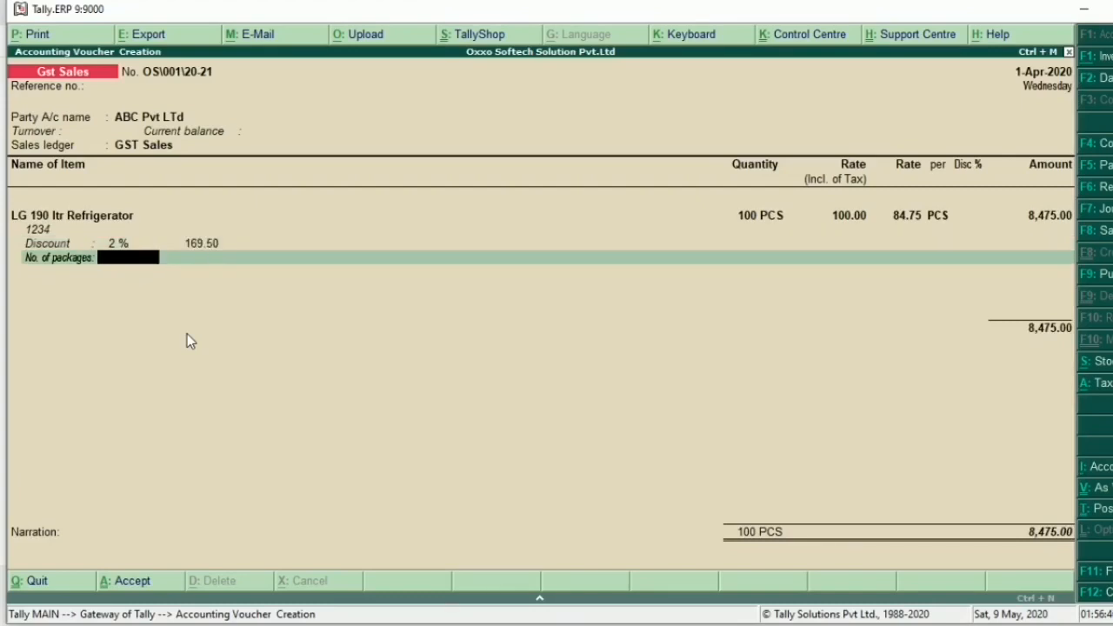
{"action": "type", "text": "10 box"}
{"action": "key", "text": "Return"}
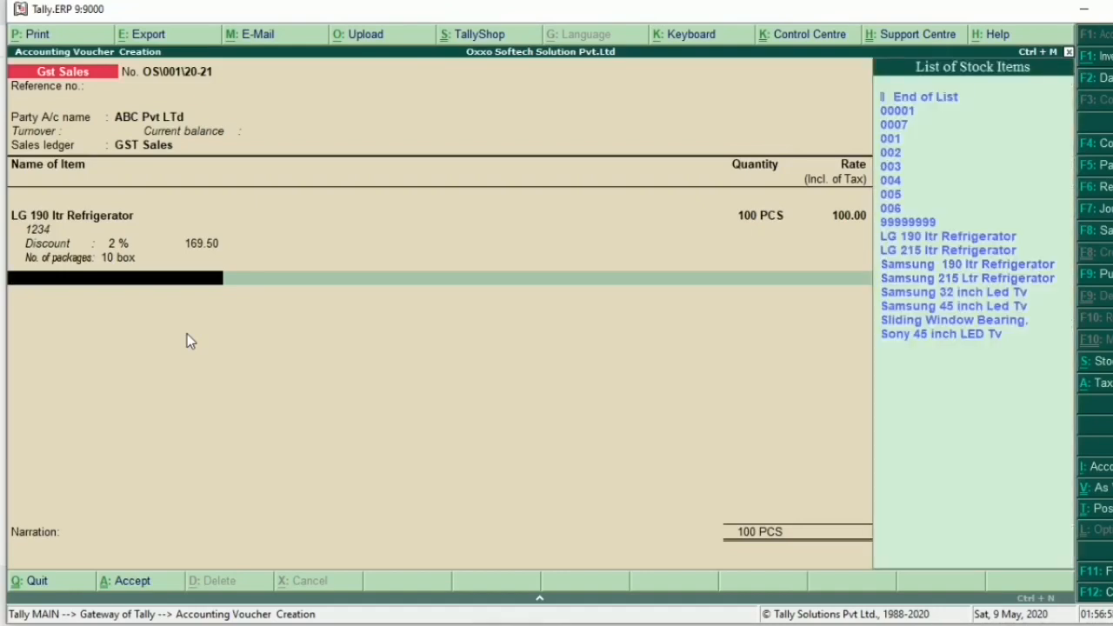
{"action": "key", "text": "Return"}
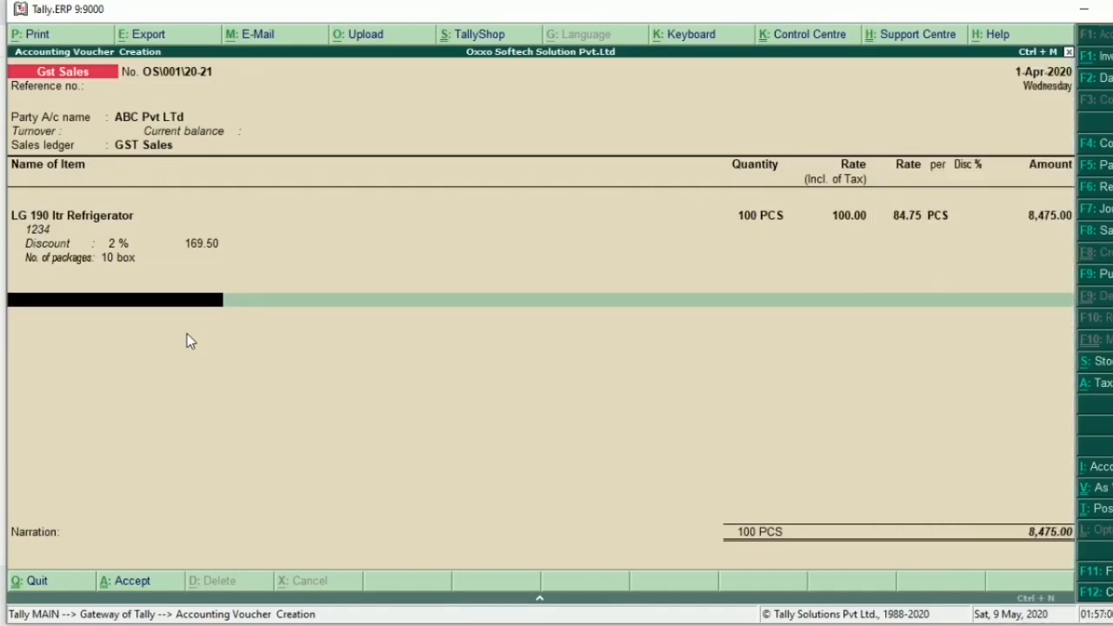
Add the IGST ledger below the items instead of CGST and accept its calculated amount
{"action": "type", "text": "Cgs"}
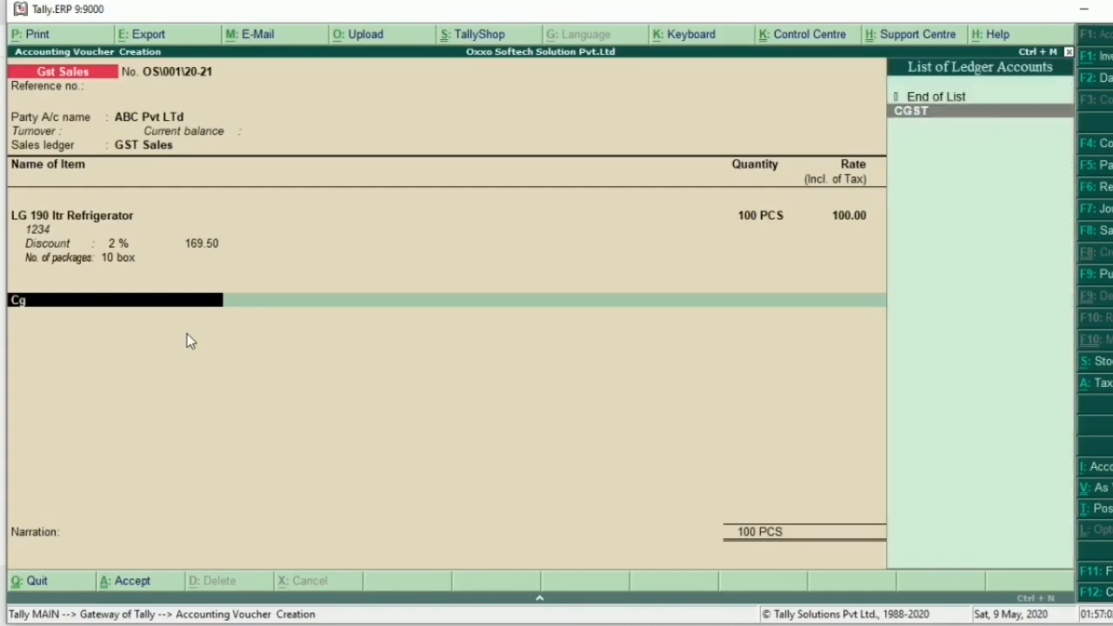
{"action": "key", "text": "Return"}
{"action": "key", "text": "BackSpace"}
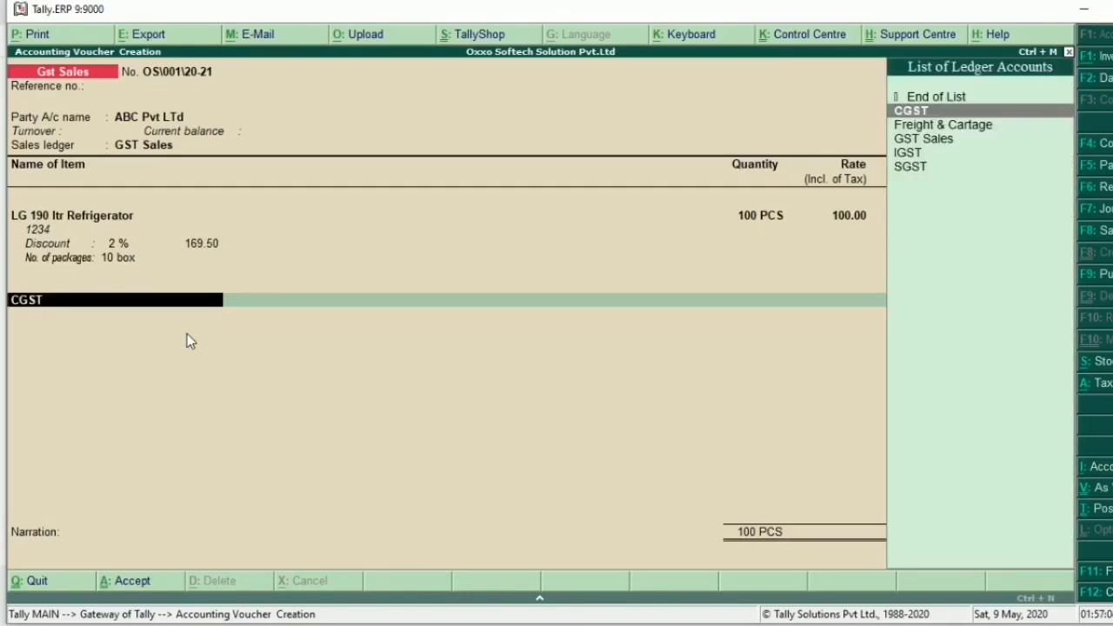
{"action": "type", "text": "Ig"}
{"action": "key", "text": "Return"}
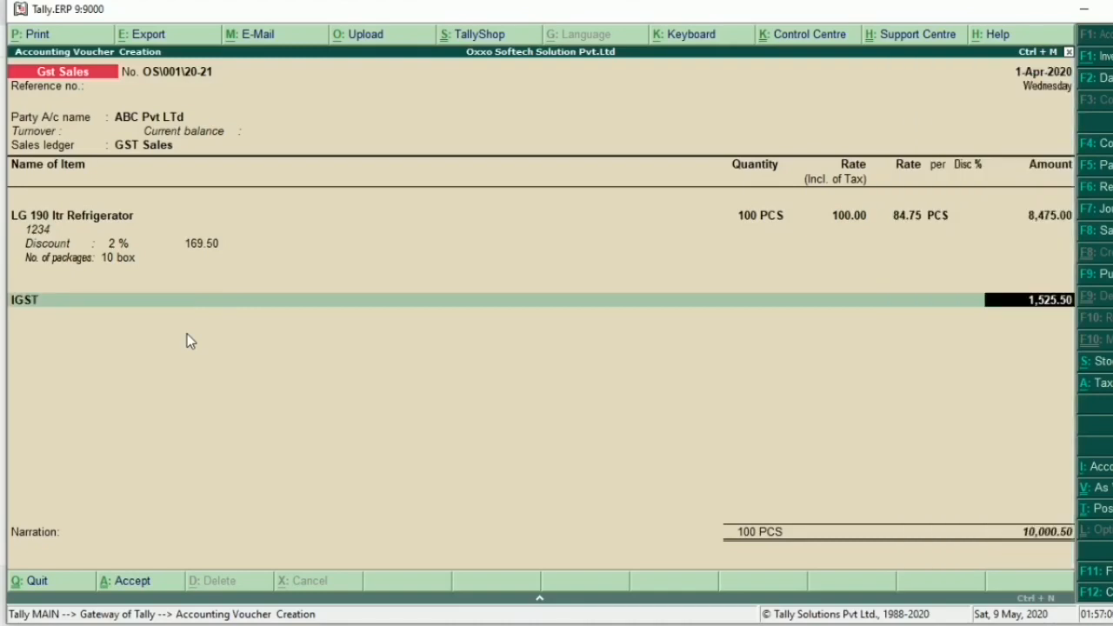
{"action": "key", "text": "Return"}
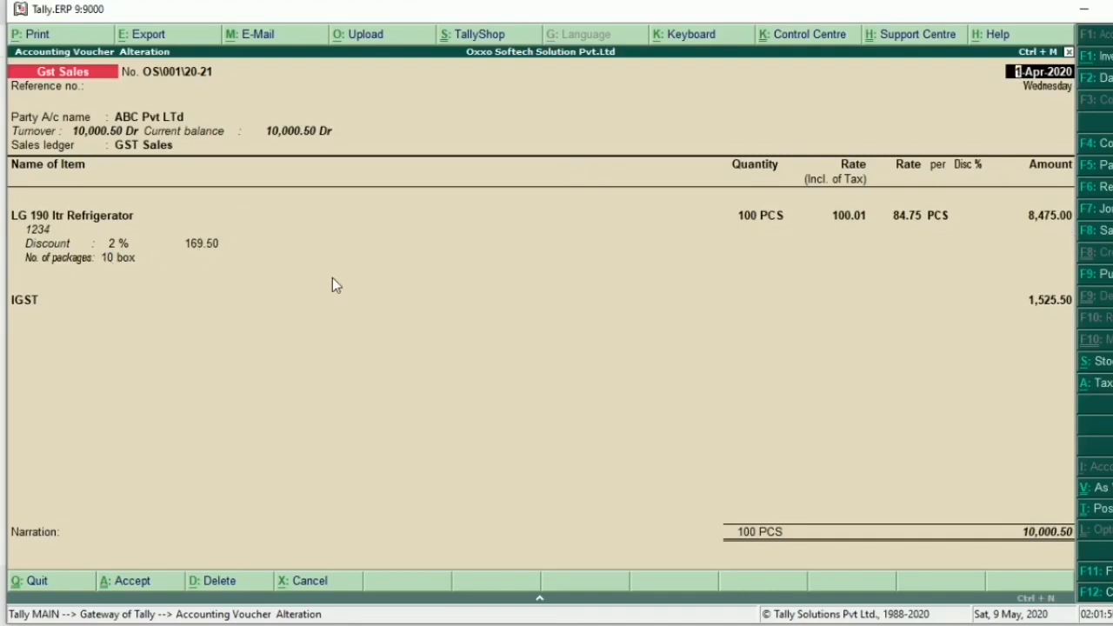
Create a Discount ledger under Indirect Expenses from the line below IGST, with inventory values not affected
{"action": "left_click", "coordinate": [1062, 305]}
{"action": "key", "text": "Return"}
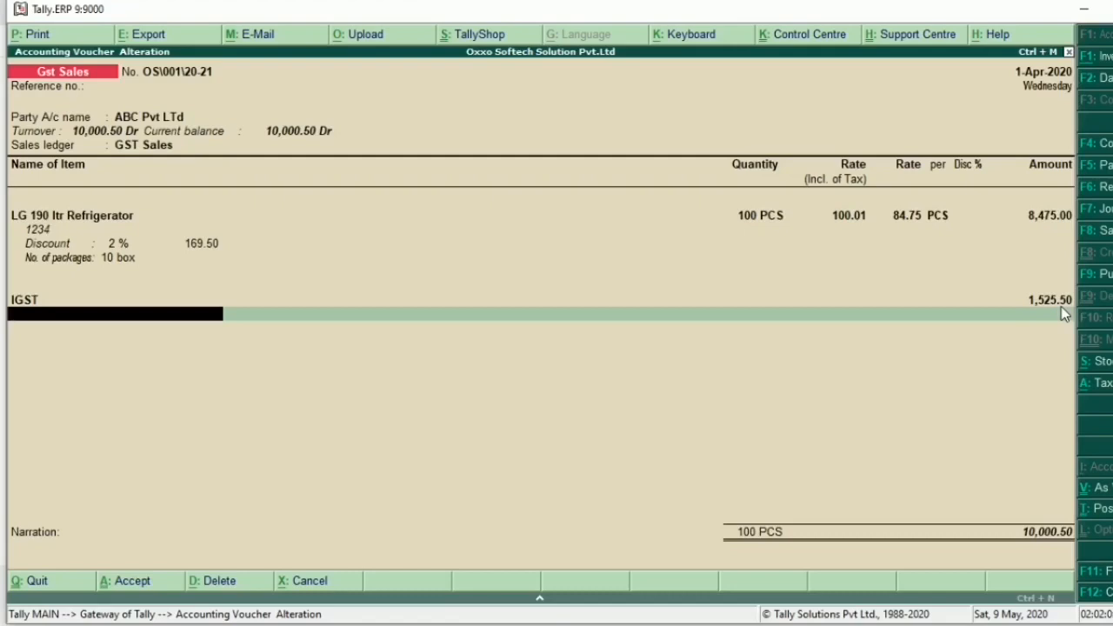
{"action": "type", "text": "d"}
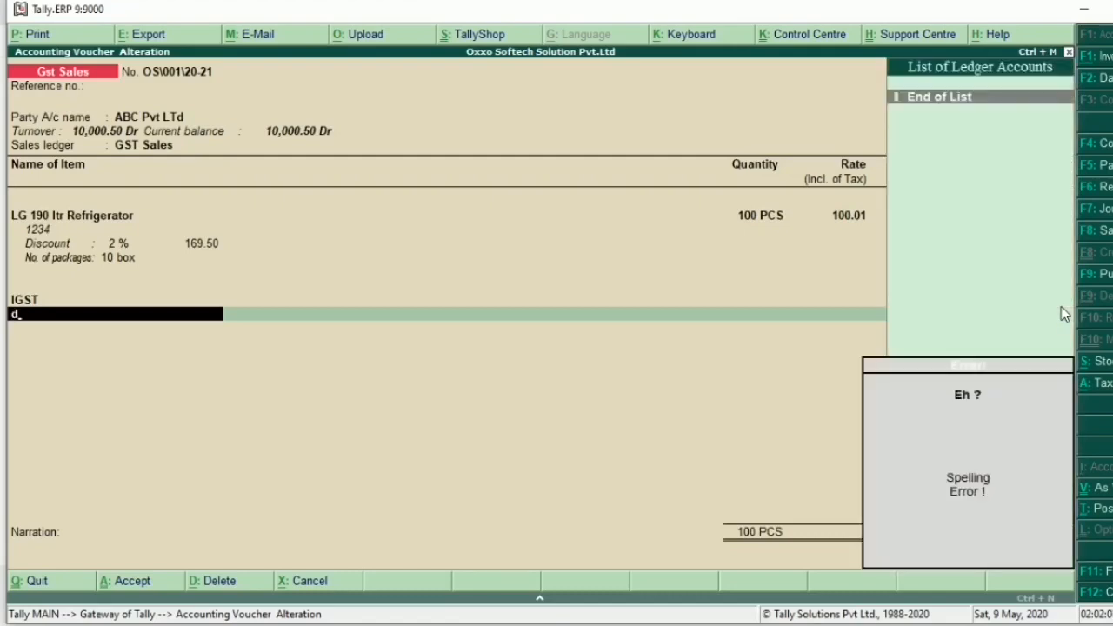
{"action": "key", "text": "BackSpace"}
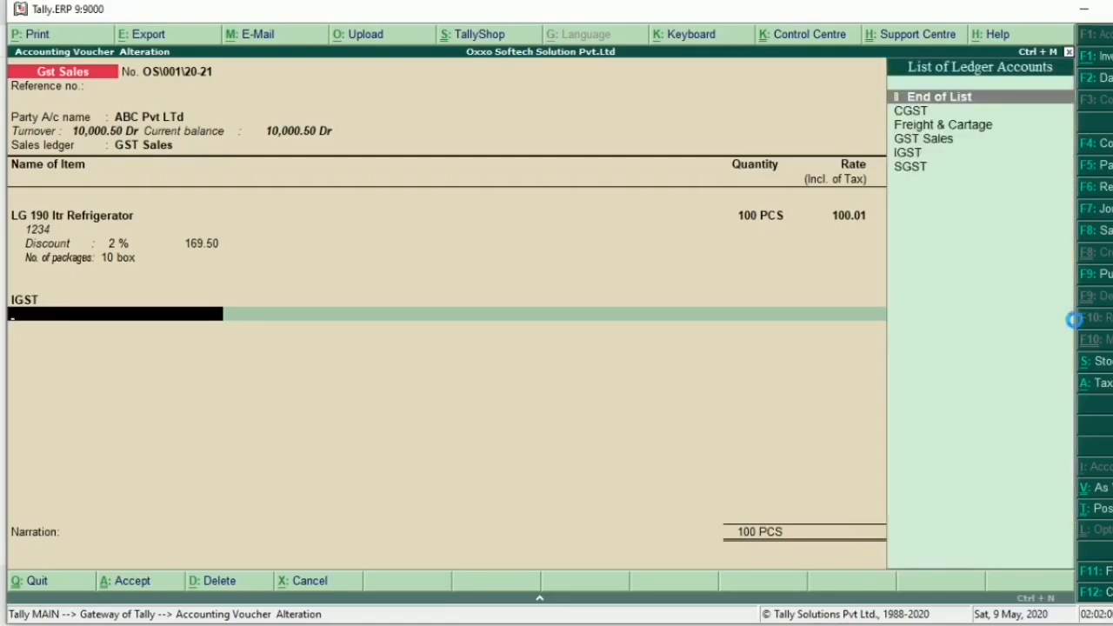
{"action": "key", "text": "alt+c"}
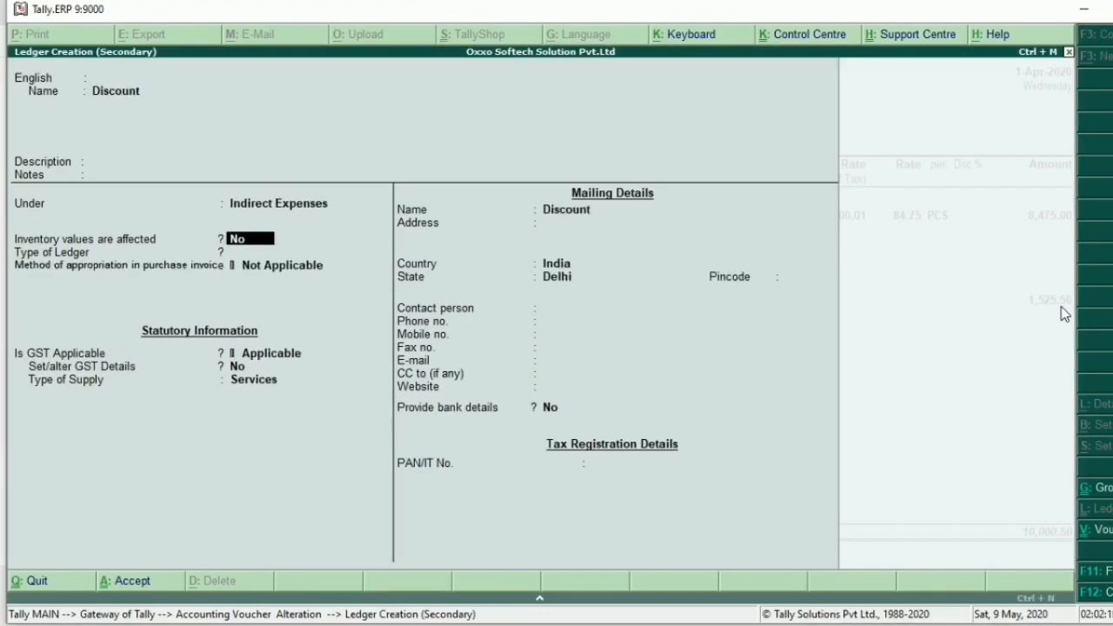
{"action": "key", "text": "Return"}
{"action": "key", "text": "Return"}
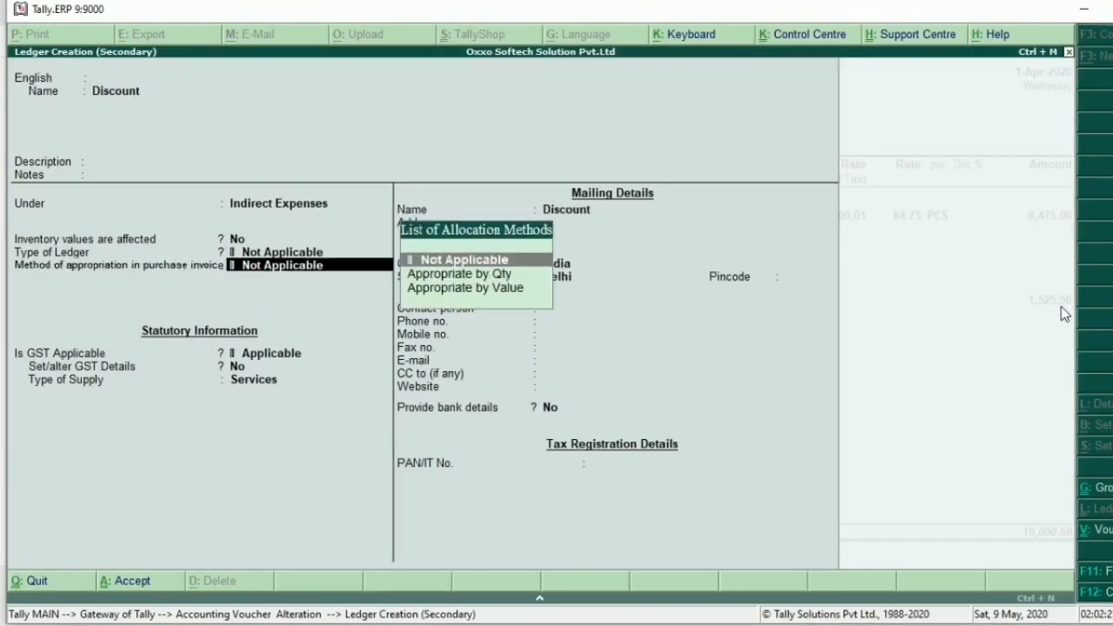
Set the ledger type to Discount with appropriation Not Applicable, save the ledger, and use it on the voucher
{"action": "key", "text": "BackSpace"}
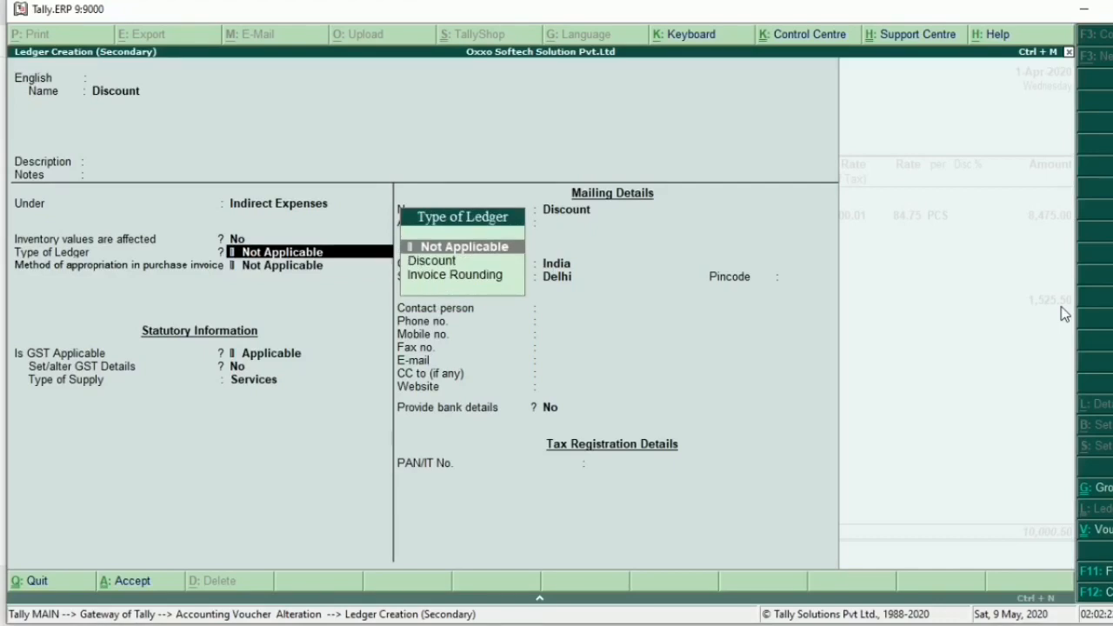
{"action": "key", "text": "Down"}
{"action": "key", "text": "Return"}
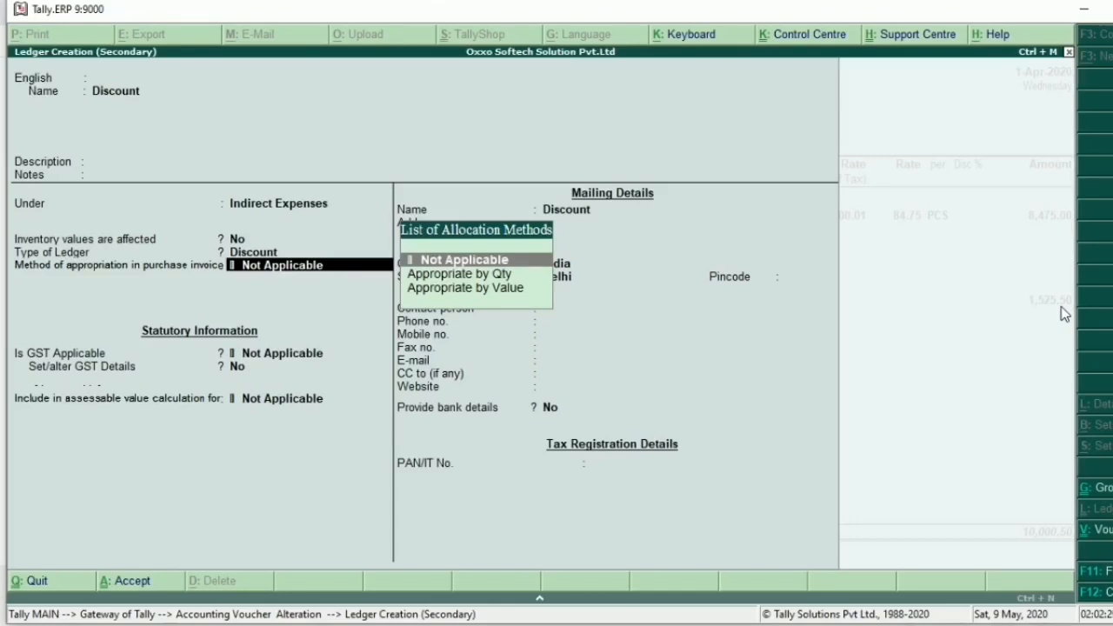
{"action": "key", "text": "Return"}
{"action": "key", "text": "Return"}
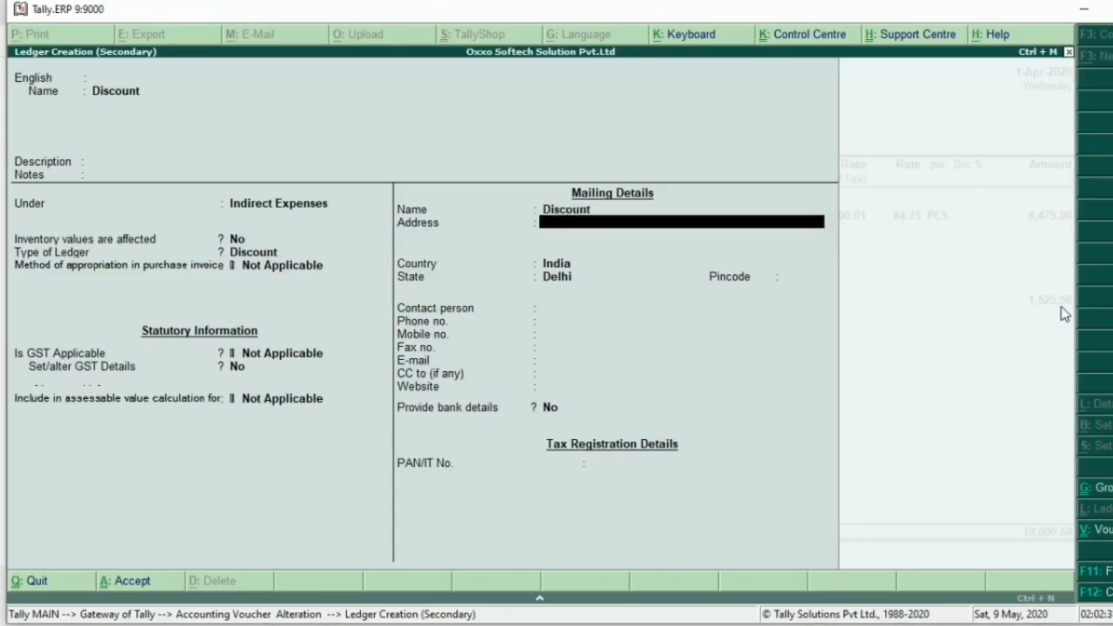
{"action": "key", "text": "ctrl+a"}
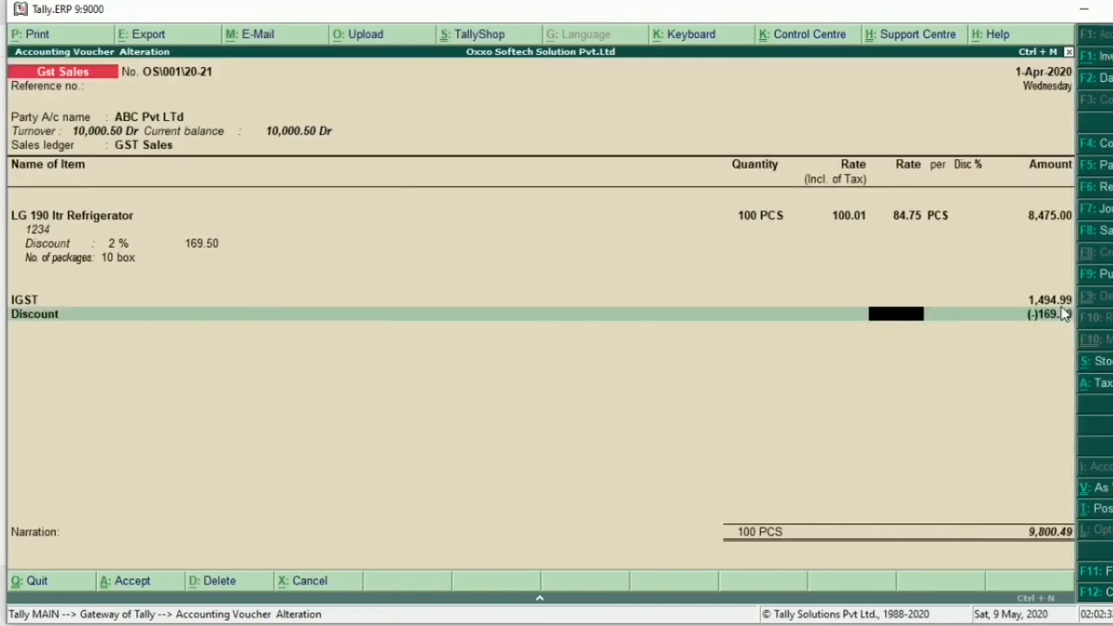
{"action": "key", "text": "Return"}
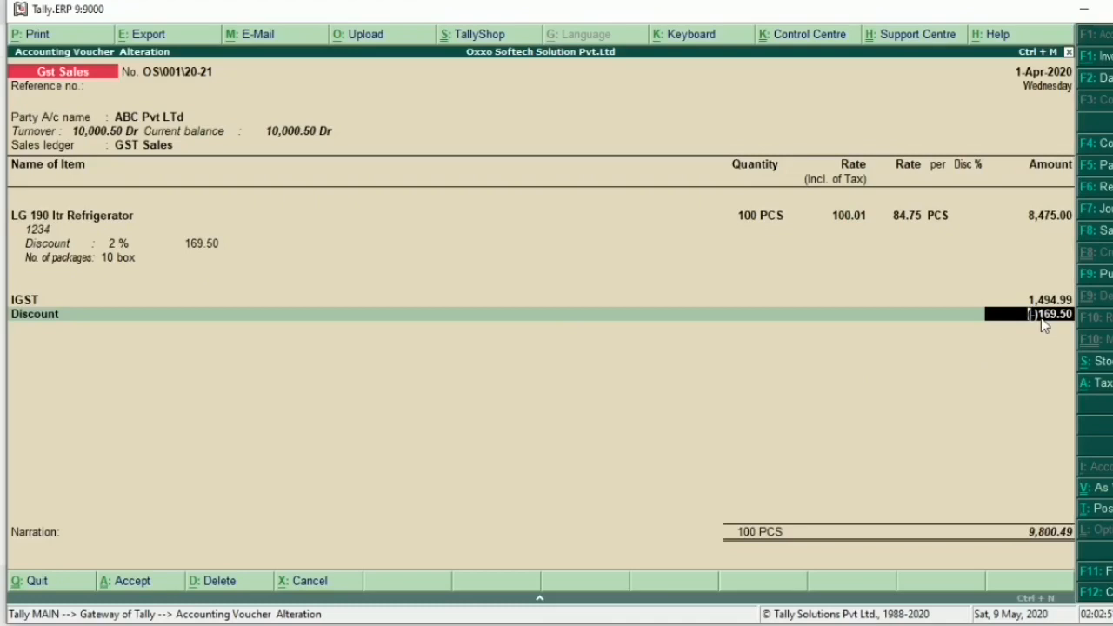
{"action": "key", "text": "BackSpace"}
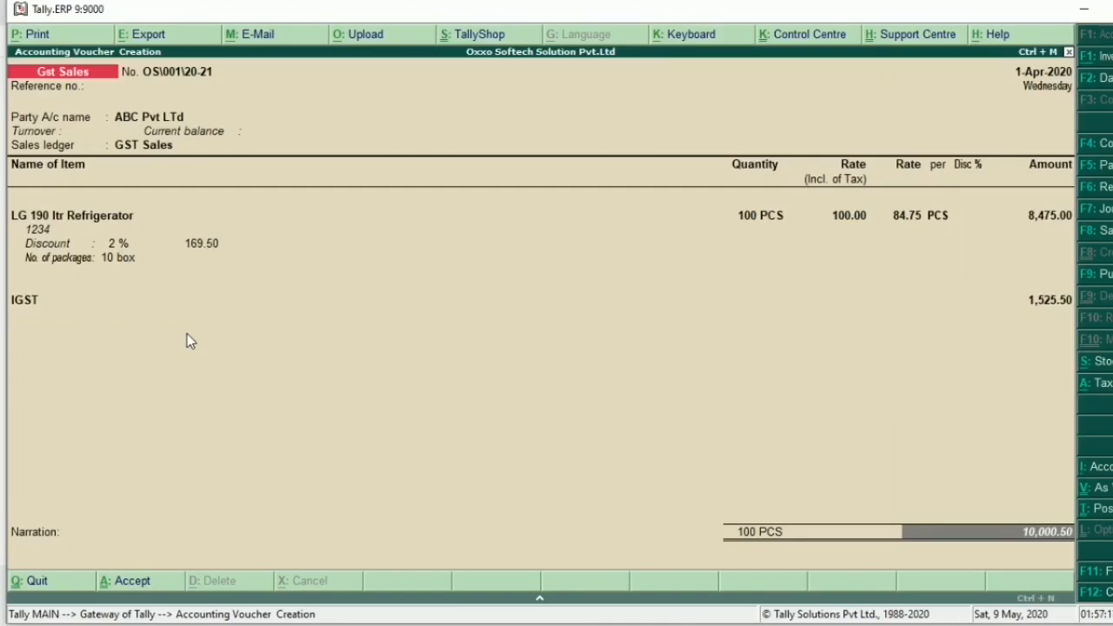
Accept the bill-wise details for ABC Pvt LTd as a New Ref with 30 credit days
{"action": "key", "text": "Return"}
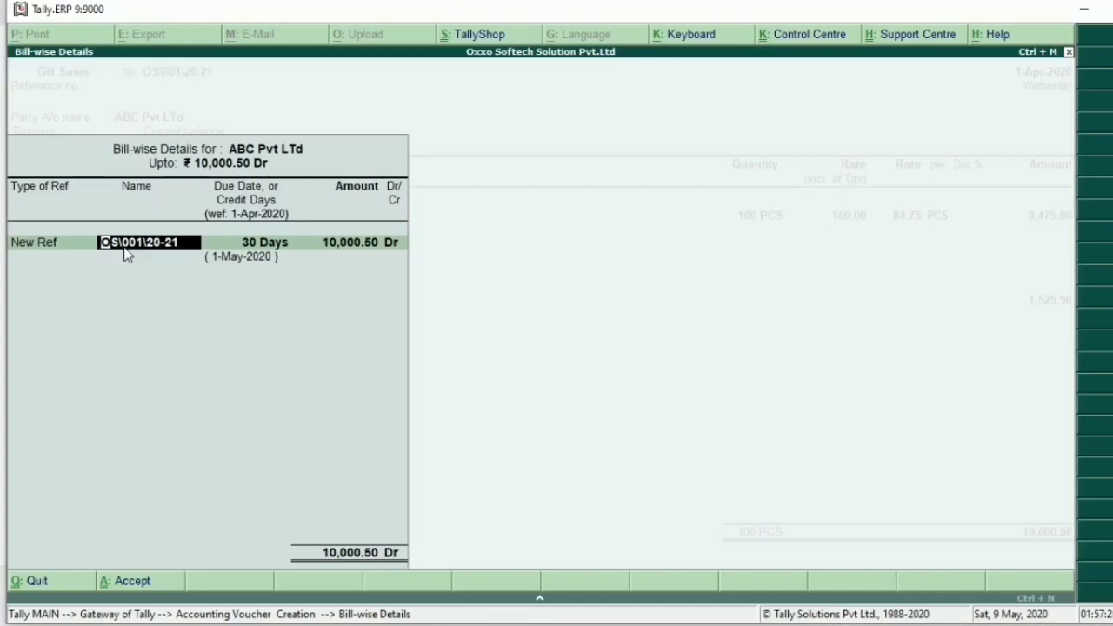
{"action": "key", "text": "Return"}
{"action": "key", "text": "Return"}
{"action": "key", "text": "Return"}
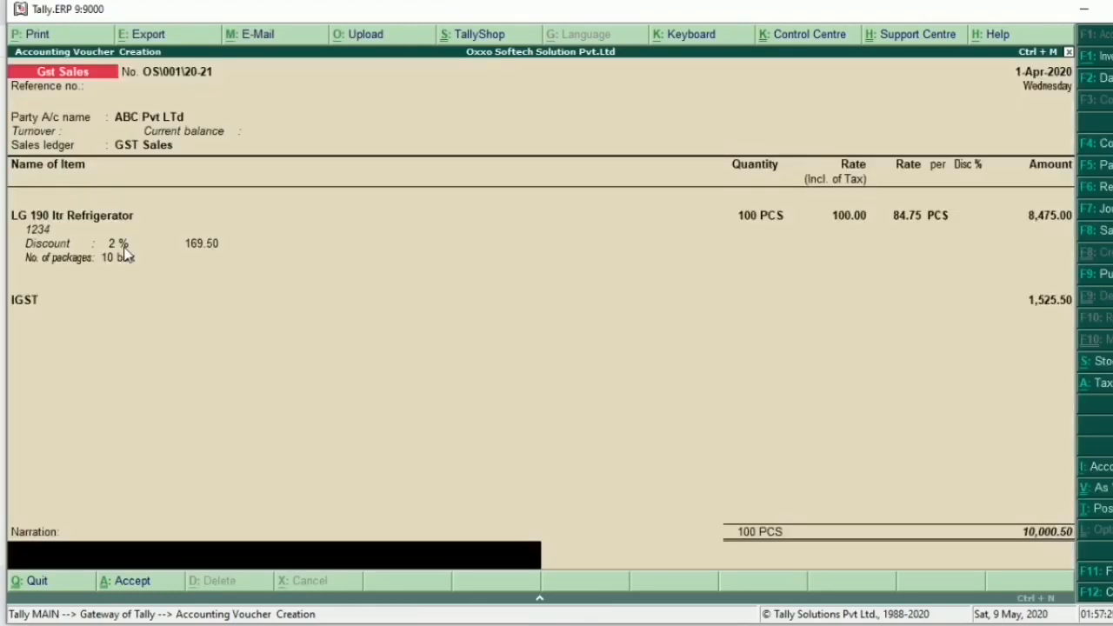
View the voucher's tax analysis to check the GST details, and return to the narration
{"action": "key", "text": "Return"}
{"action": "key", "text": "Return"}
{"action": "left_click", "coordinate": [1096, 382]}
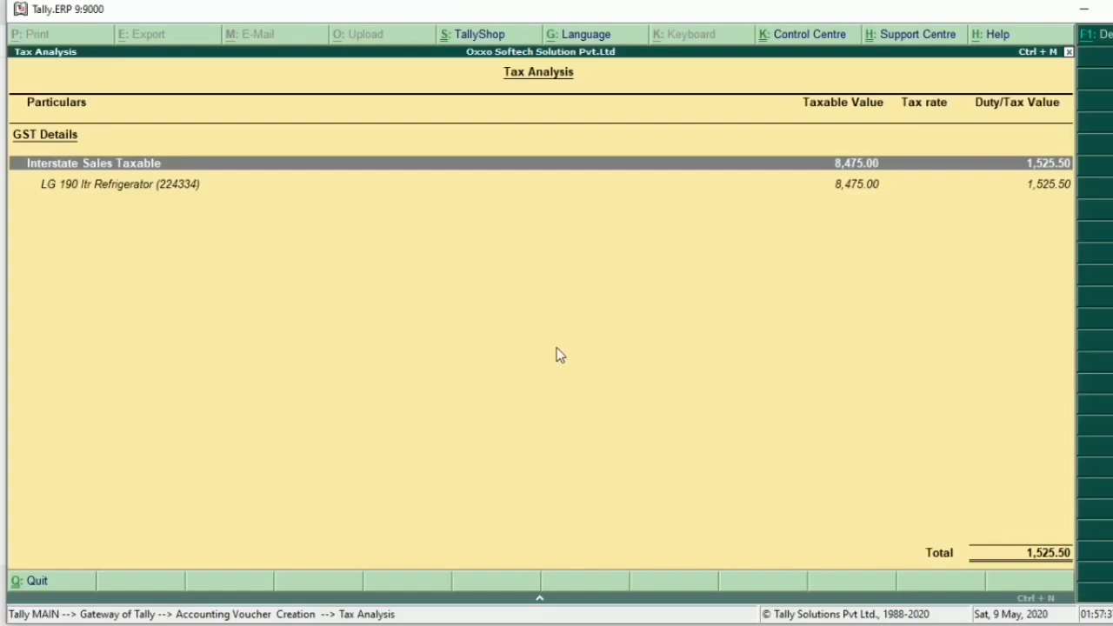
{"action": "key", "text": "Escape"}
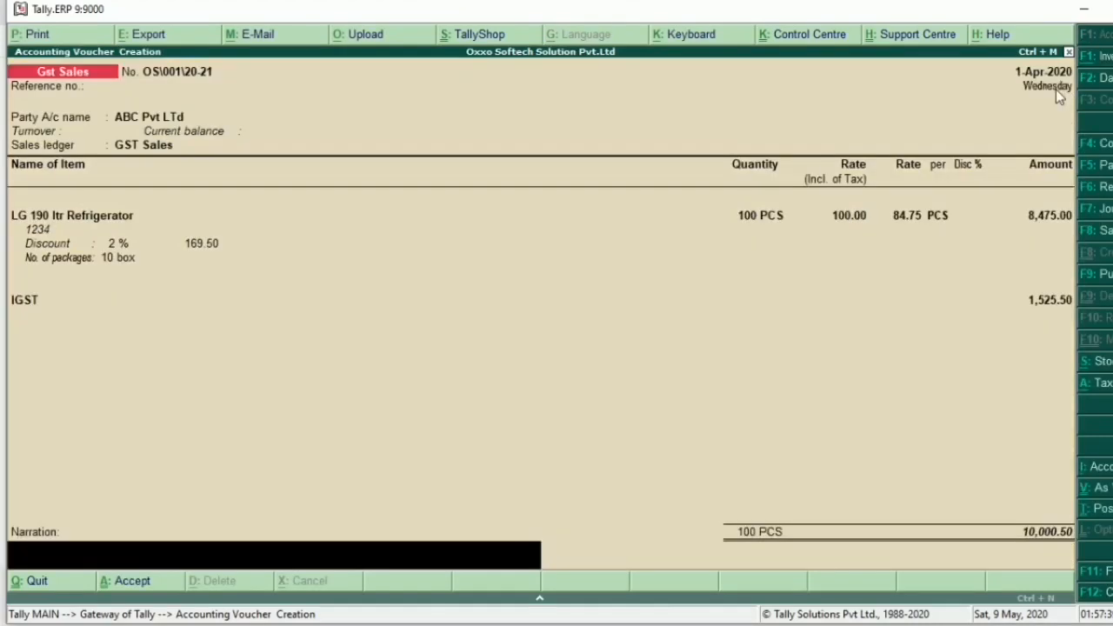
Save the Gst Sales voucher and open the saved entry's Tax Invoice print preview
{"action": "key", "text": "ctrl+a"}
{"action": "key", "text": "Page_Up"}
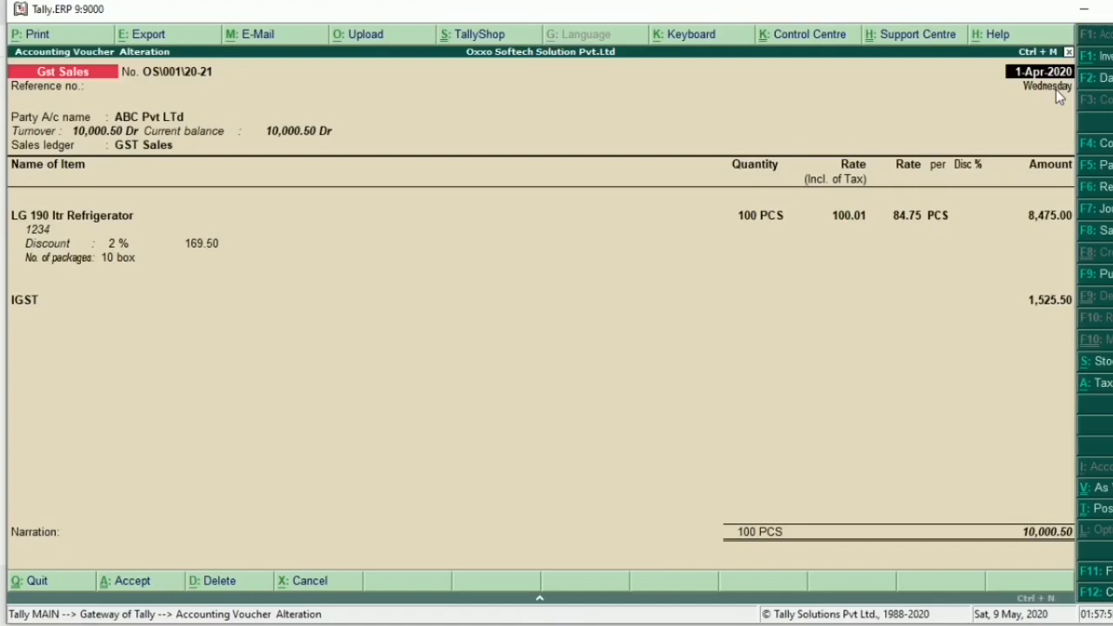
{"action": "left_click", "coordinate": [39, 35]}
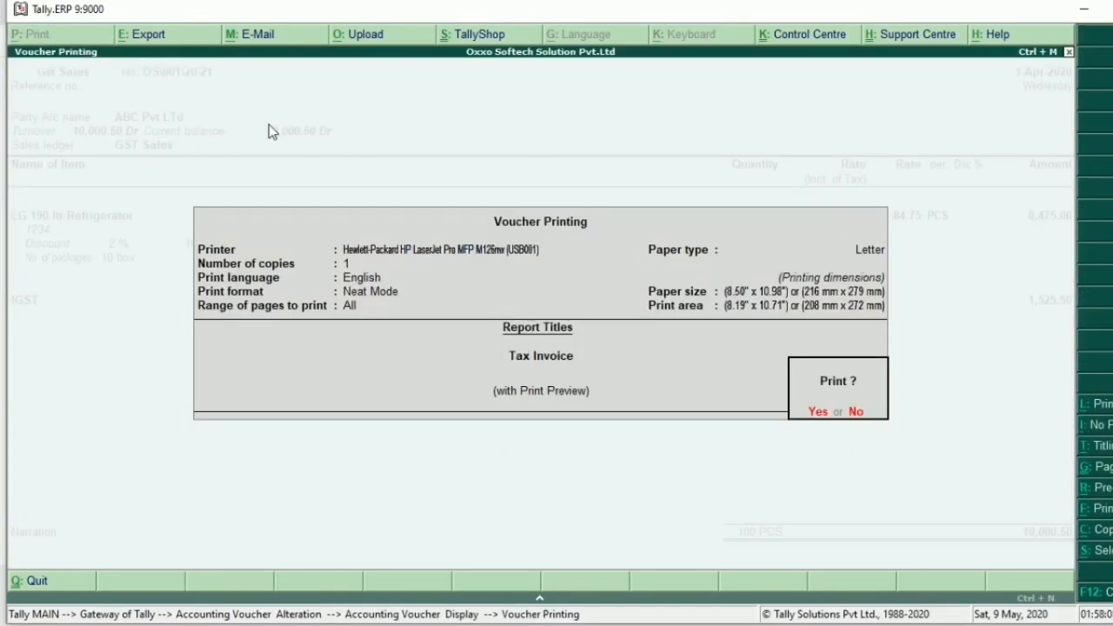
{"action": "key", "text": "Return"}
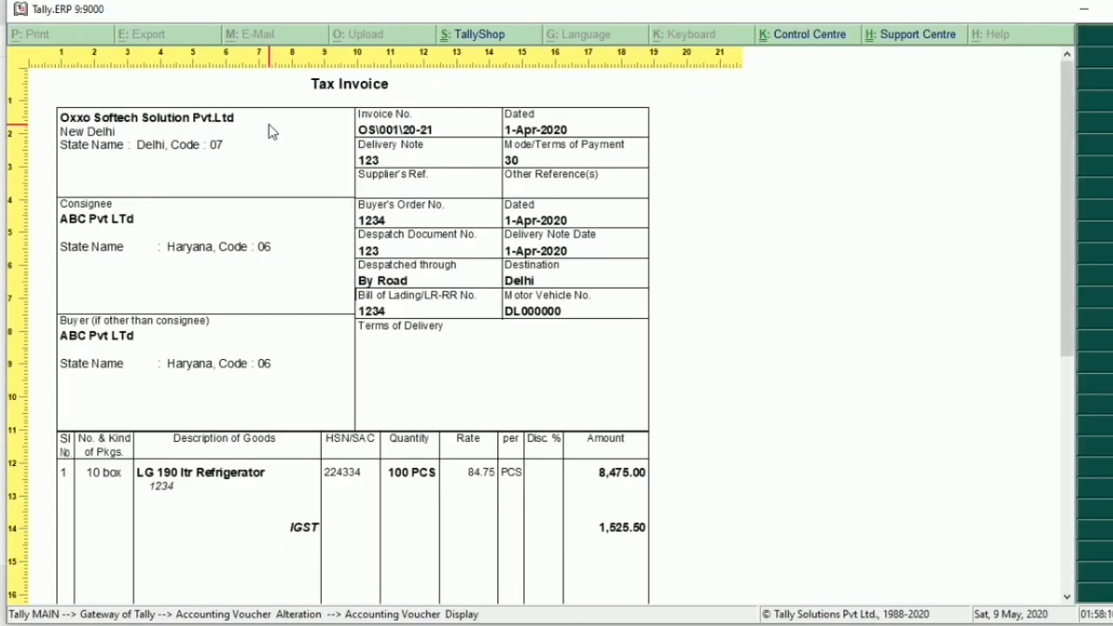
Examine the Tax Invoice preview from the header and party details down to the tax summary, bank details and declaration, and close it
{"action": "scroll", "coordinate": [268, 125], "scroll_direction": "down", "scroll_amount": 1}
{"action": "scroll", "coordinate": [269, 125], "scroll_direction": "down", "scroll_amount": 5}
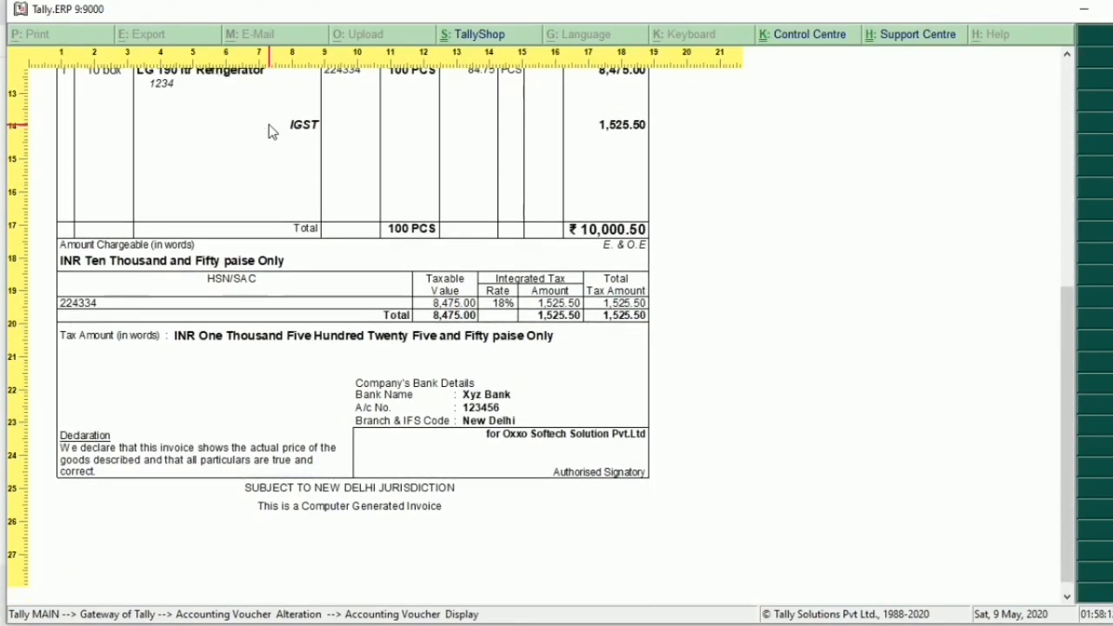
{"action": "scroll", "coordinate": [269, 124], "scroll_direction": "up", "scroll_amount": 1}
{"action": "scroll", "coordinate": [270, 128], "scroll_direction": "up", "scroll_amount": 5}
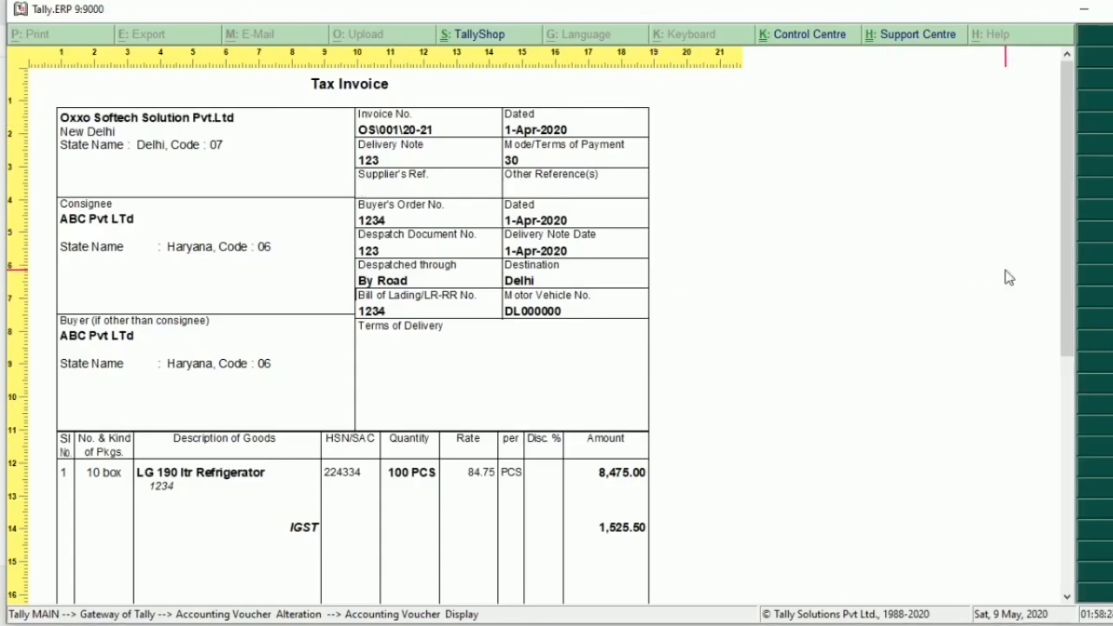
{"action": "mouse_move", "coordinate": [1070, 259]}
{"action": "left_mouse_down"}
{"action": "mouse_move", "coordinate": [1059, 379]}
{"action": "mouse_move", "coordinate": [1061, 244]}
{"action": "left_mouse_up"}
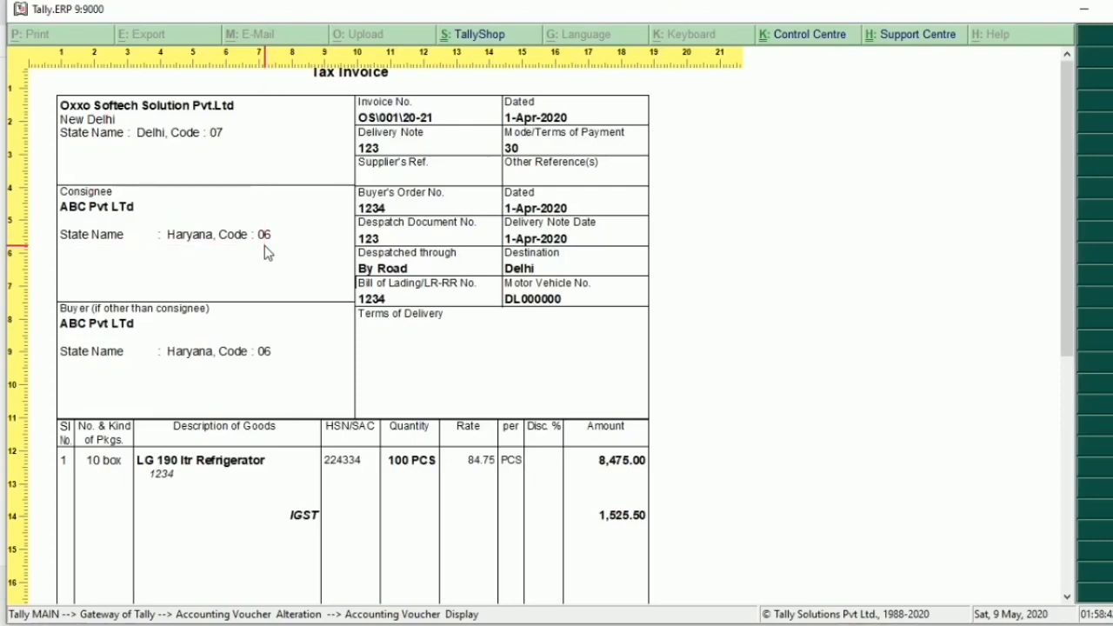
{"action": "left_click", "coordinate": [236, 393]}
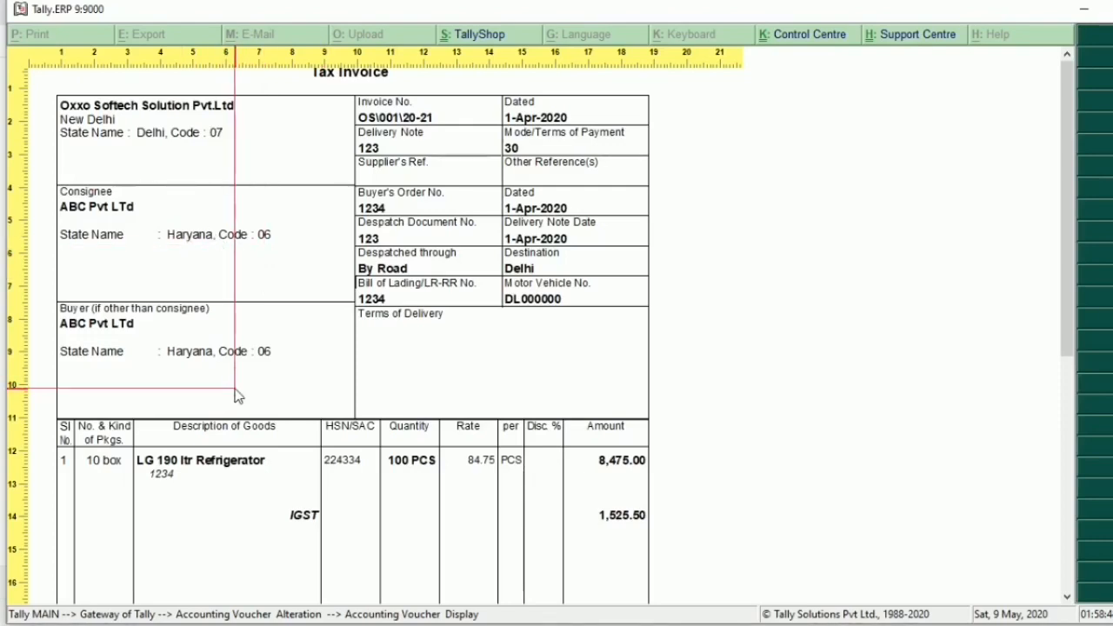
{"action": "left_click", "coordinate": [237, 396]}
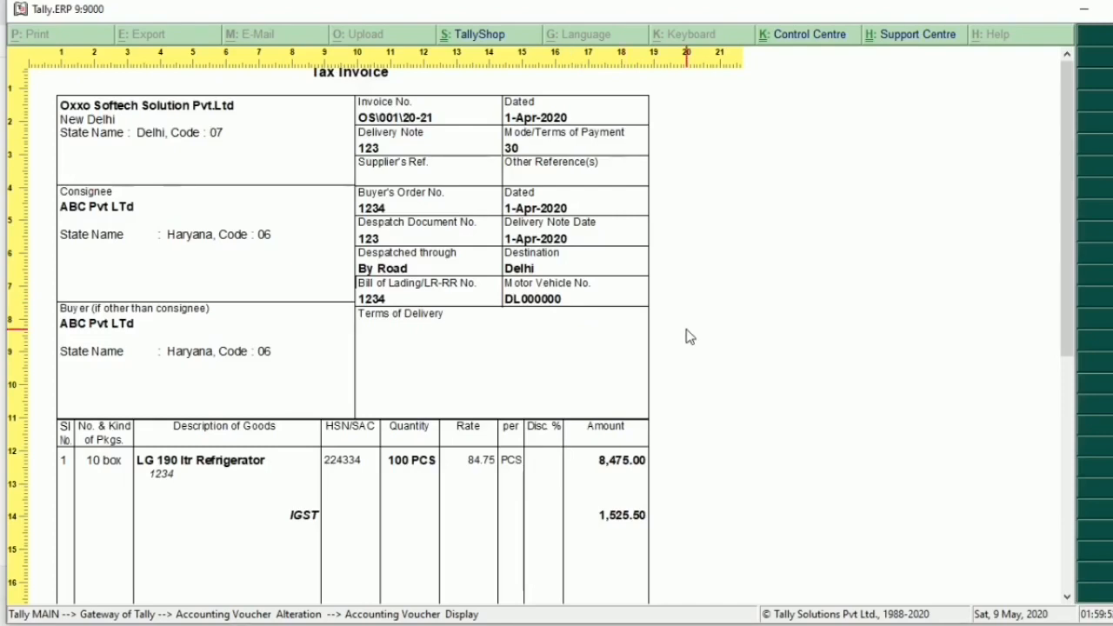
{"action": "left_click_drag", "start_coordinate": [1068, 269], "coordinate": [1063, 409]}
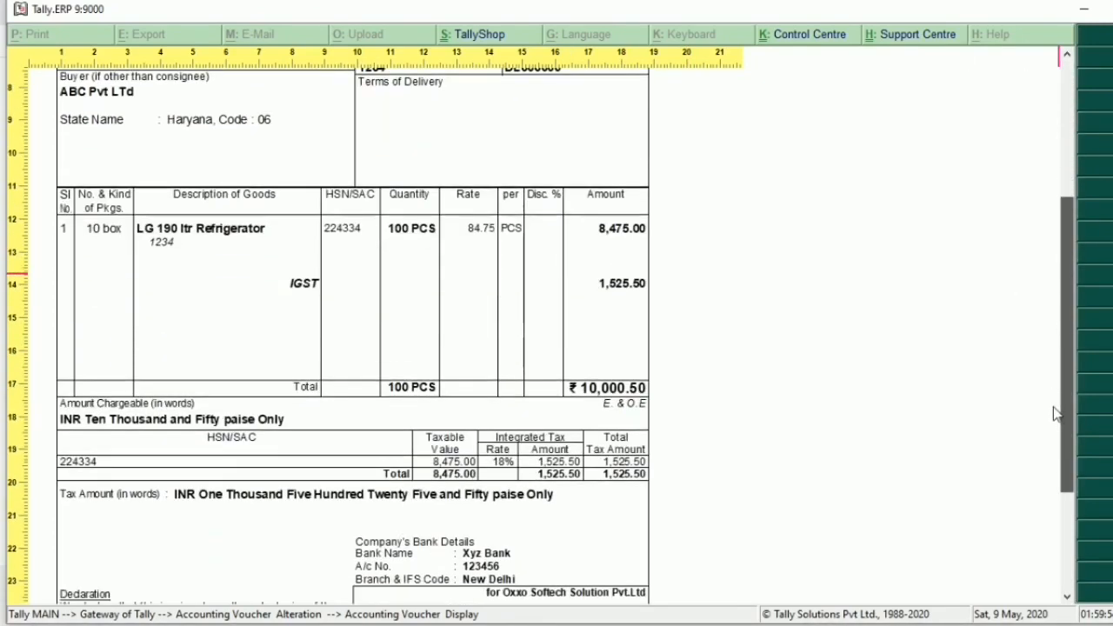
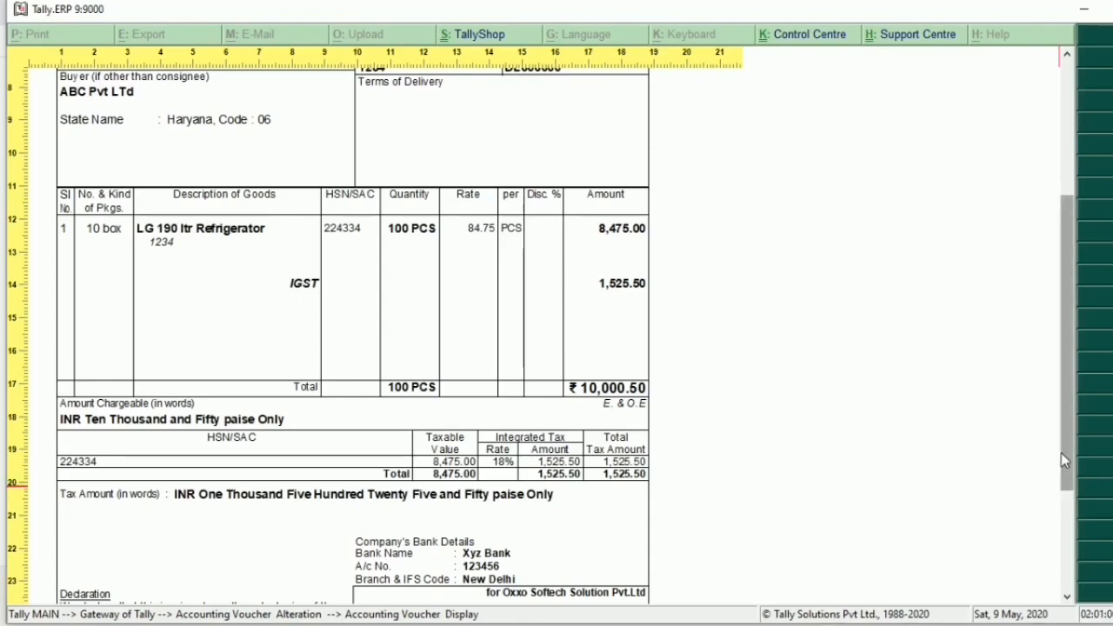
{"action": "left_click_drag", "start_coordinate": [1065, 437], "coordinate": [1063, 526]}
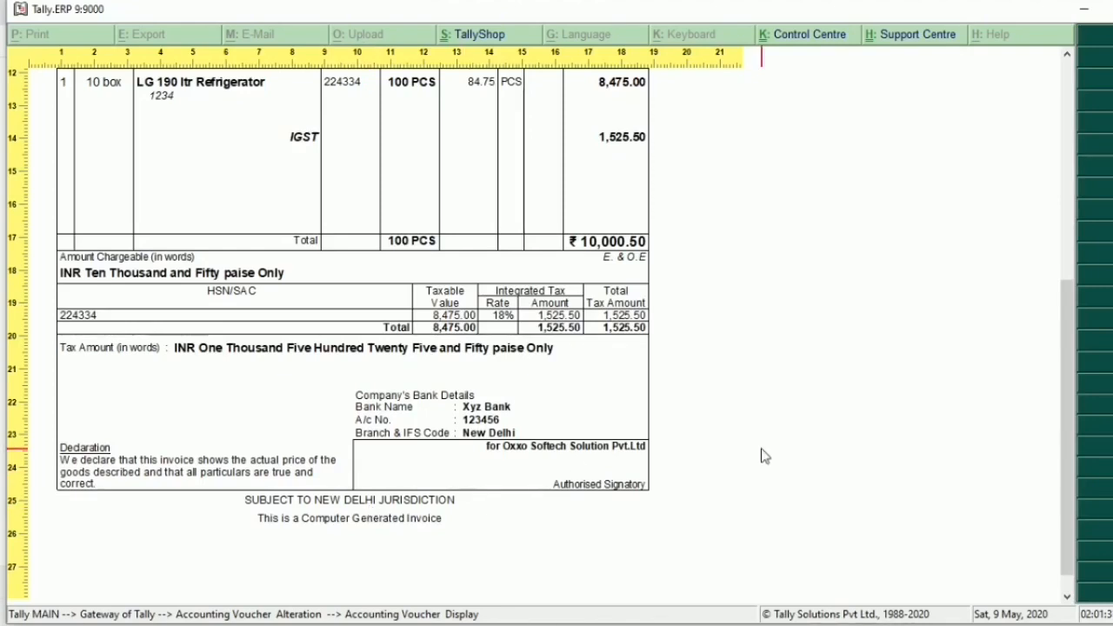
{"action": "left_click_drag", "start_coordinate": [1064, 486], "coordinate": [1068, 228]}
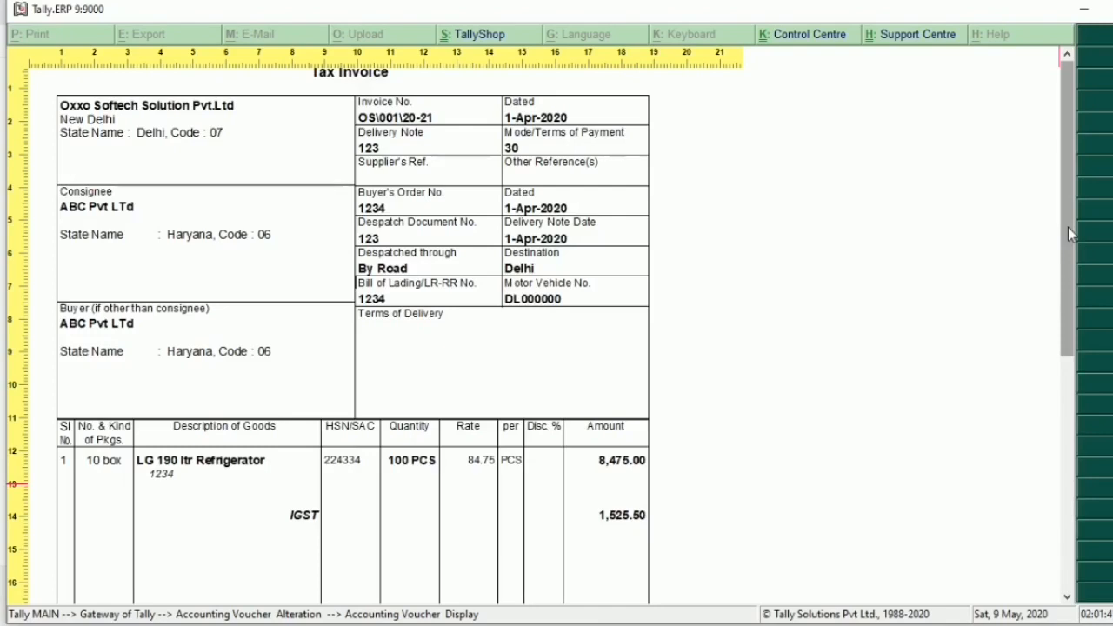
{"action": "key", "text": "Return"}
{"action": "key", "text": "Escape"}
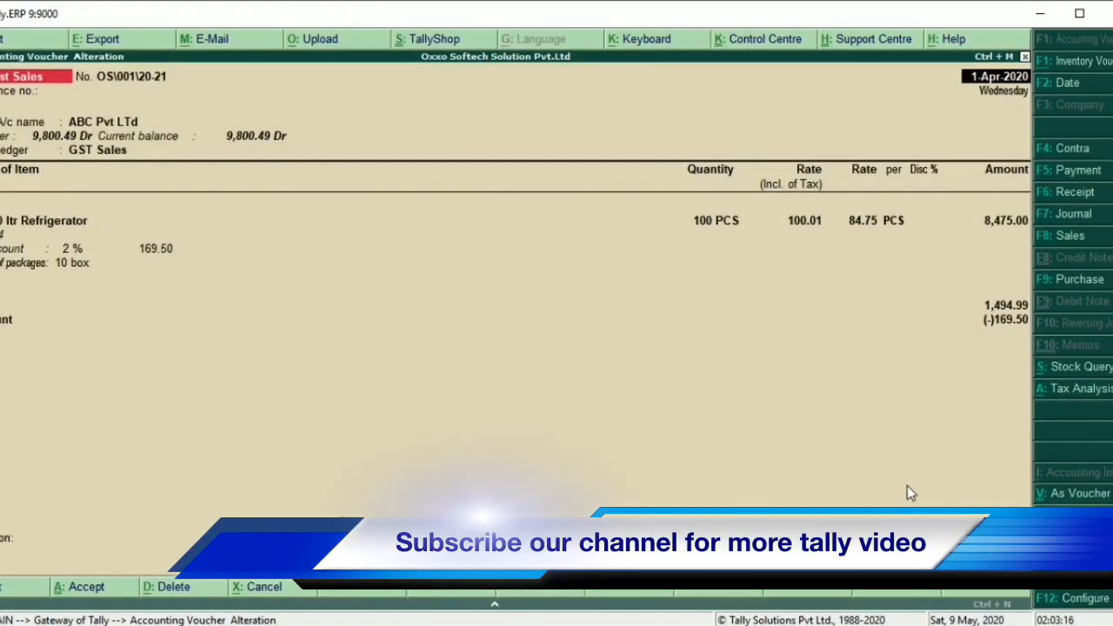
Open the voucher's print settings, keep English as the print language, and switch the print preview off and on again
{"action": "left_click", "coordinate": [18, 39]}
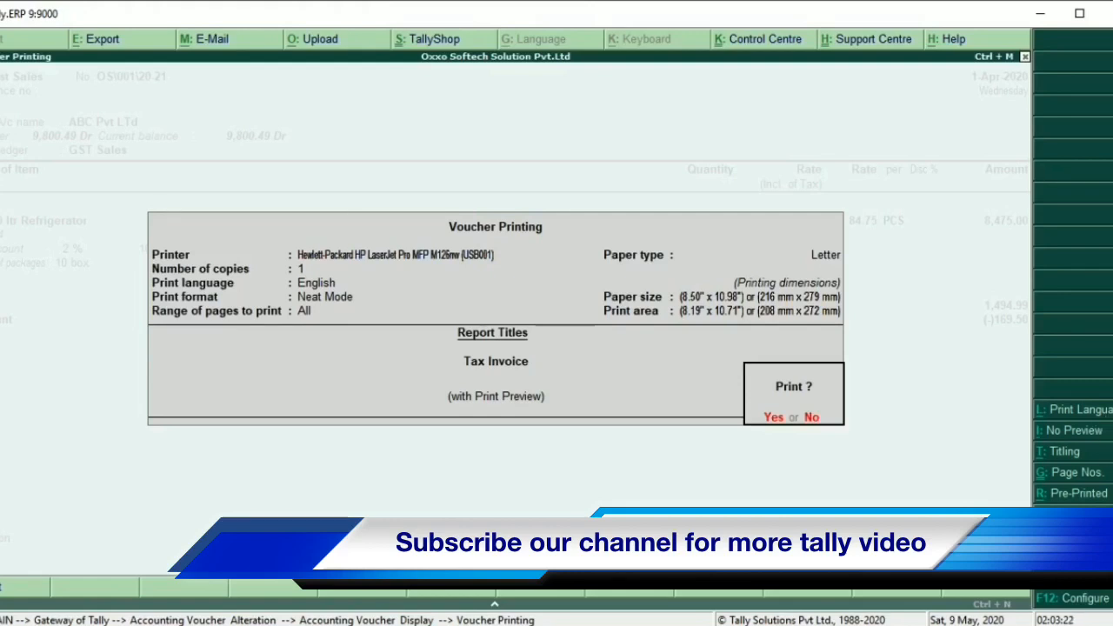
{"action": "left_click", "coordinate": [1088, 416]}
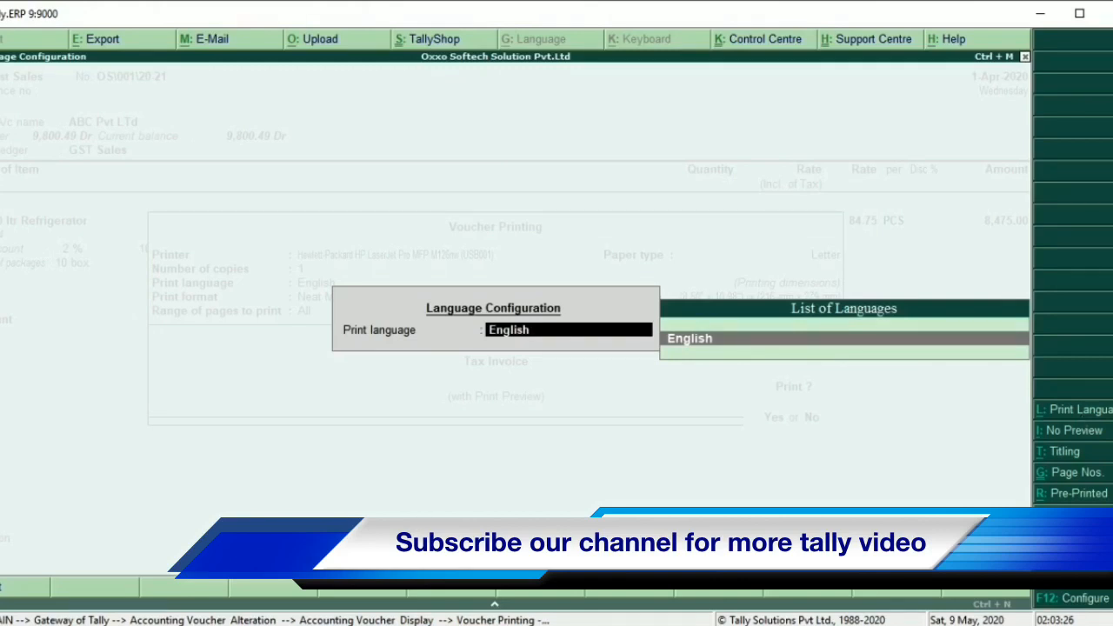
{"action": "key", "text": "Return"}
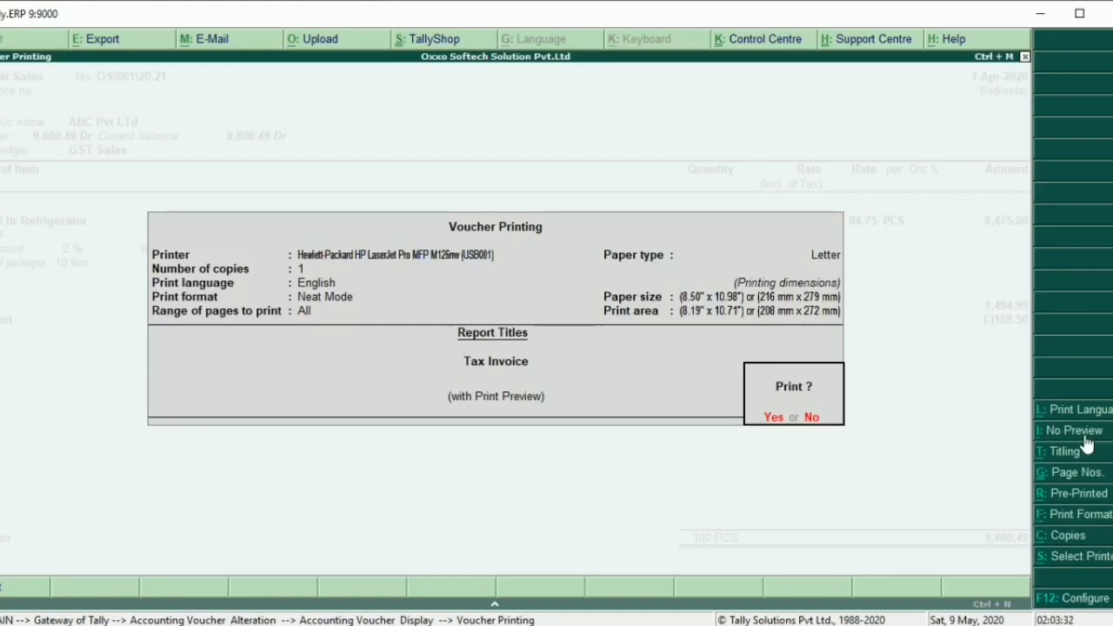
{"action": "left_click", "coordinate": [1084, 437]}
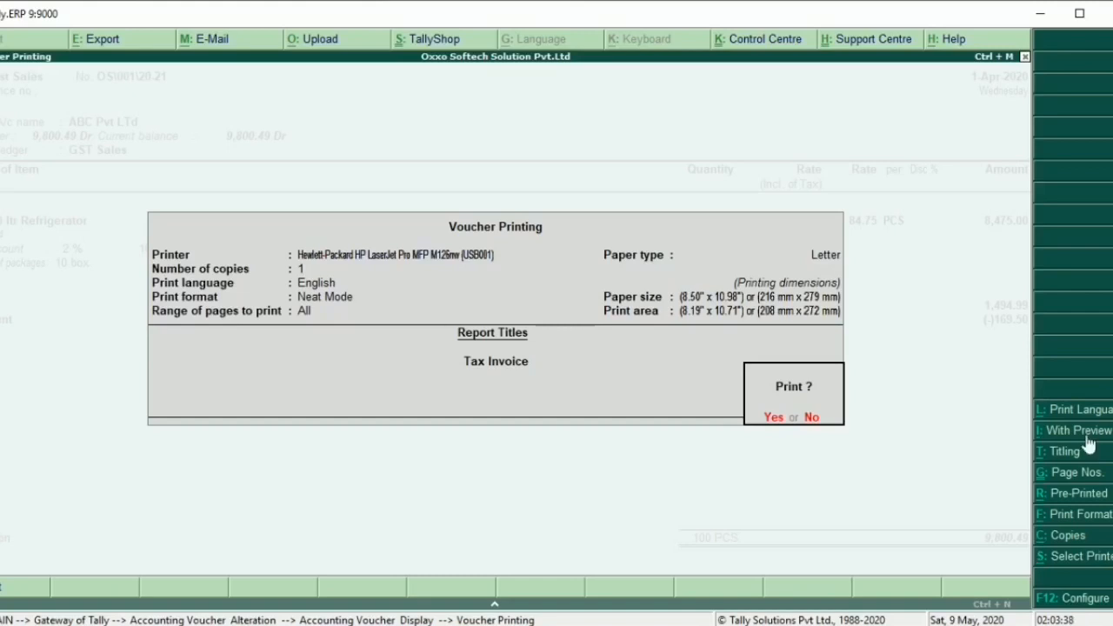
{"action": "left_click", "coordinate": [1080, 435]}
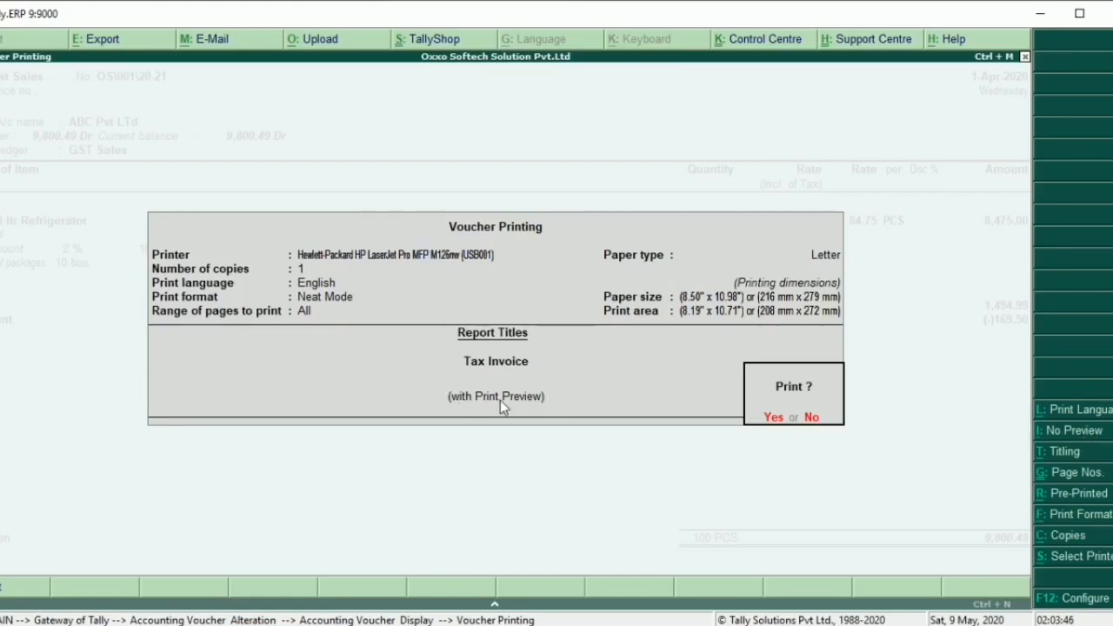
Review the report title, sub-title and additional information options for printing, and accept them with the title Tax Invoice
{"action": "left_click", "coordinate": [1076, 471]}
{"action": "left_click", "coordinate": [1065, 454]}
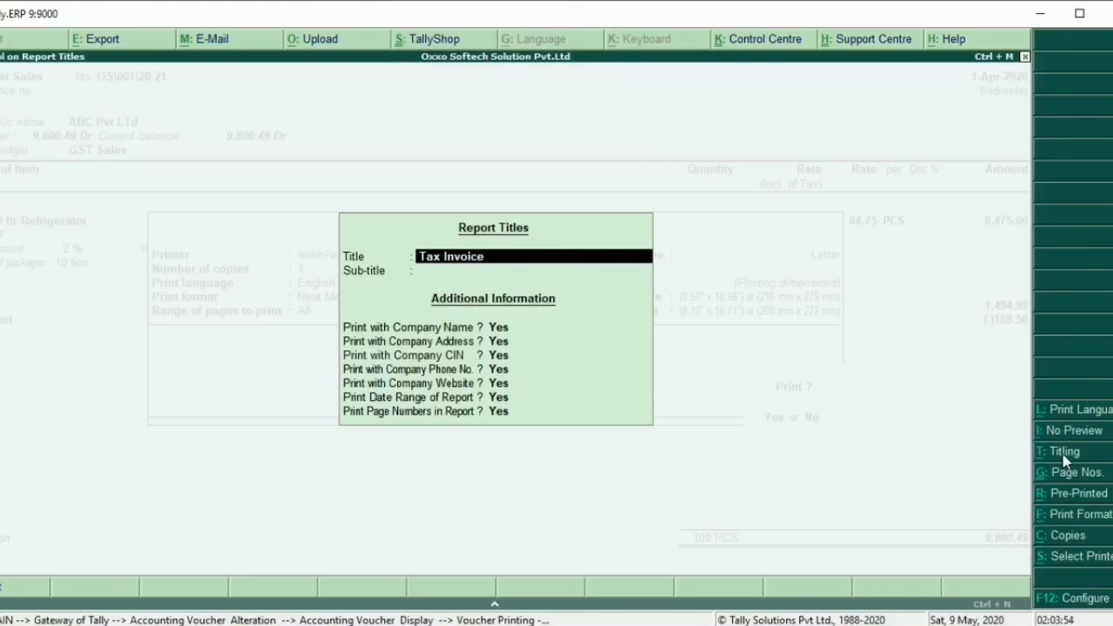
{"action": "key", "text": "Return"}
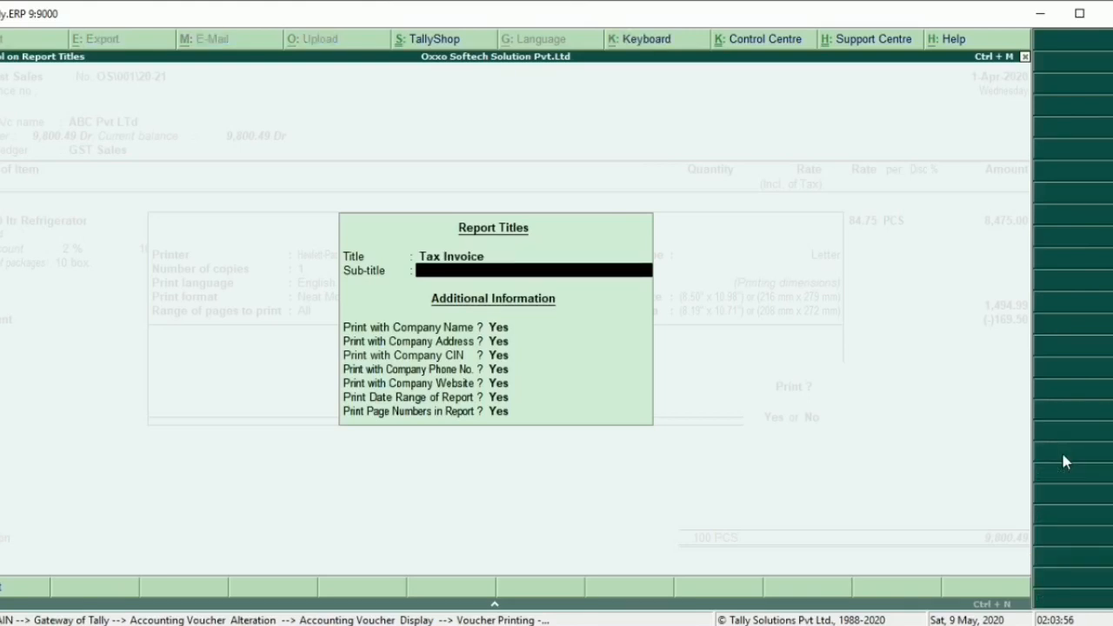
{"action": "key", "text": "BackSpace"}
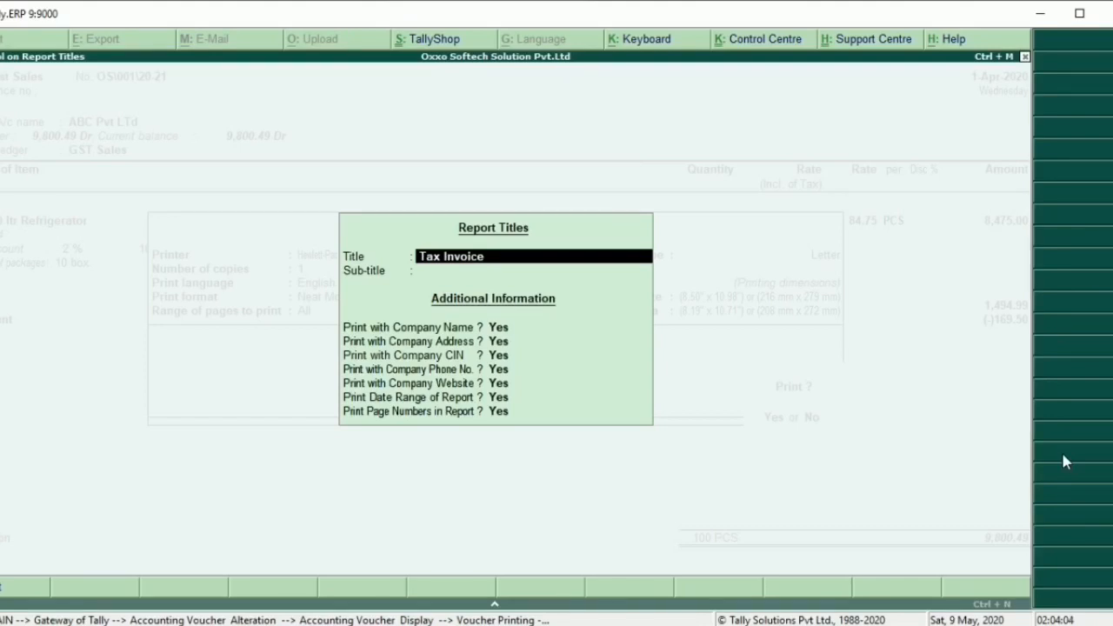
{"action": "key", "text": "Return"}
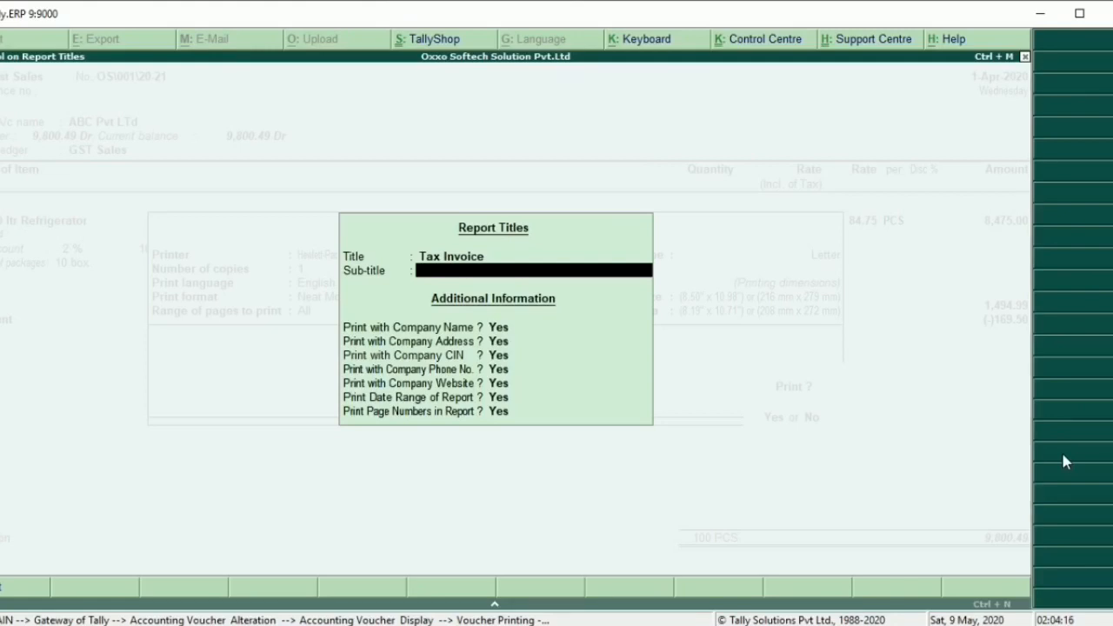
{"action": "key", "text": "Return"}
{"action": "key", "text": "Return"}
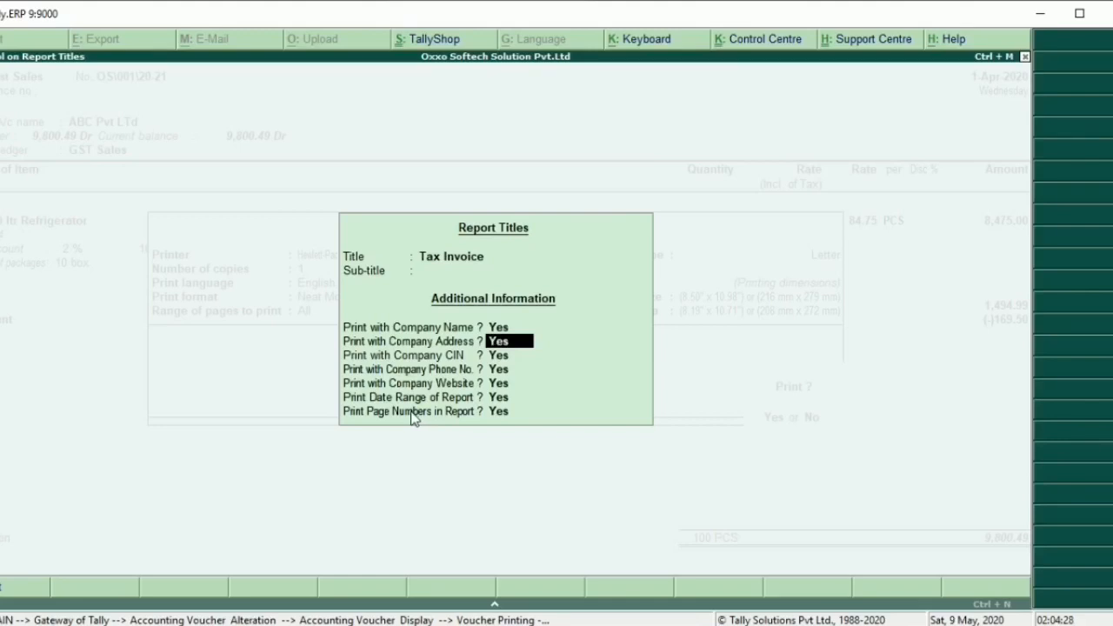
{"action": "key", "text": "ctrl+a"}
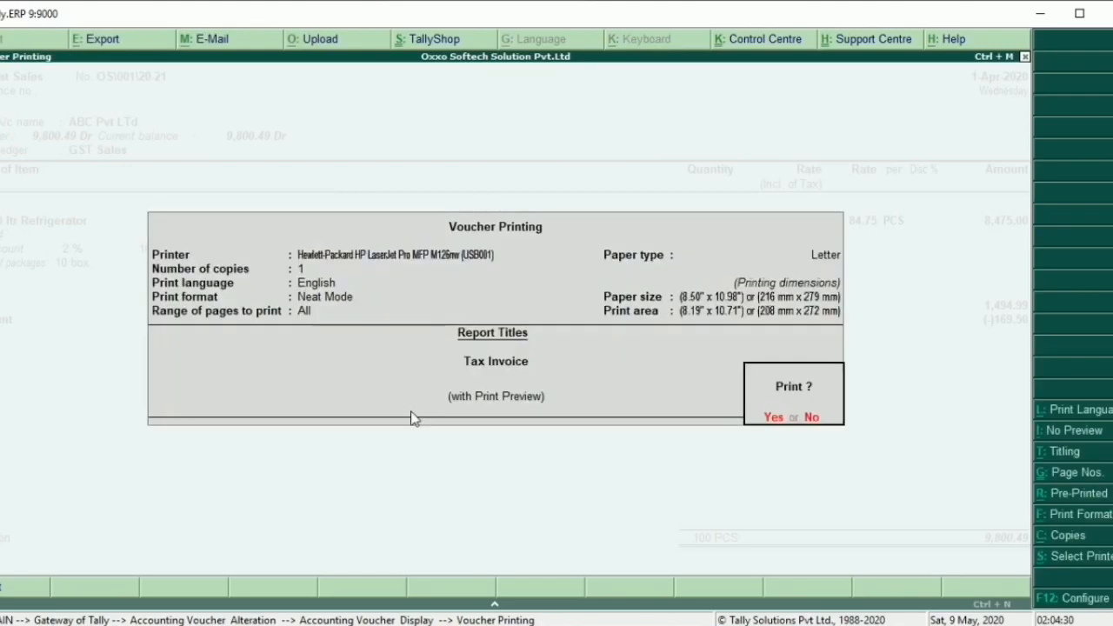
Switch the print format to pre-printed paper, examine the zoomed invoice preview down to the bank details, and close it
{"action": "left_click", "coordinate": [1092, 501]}
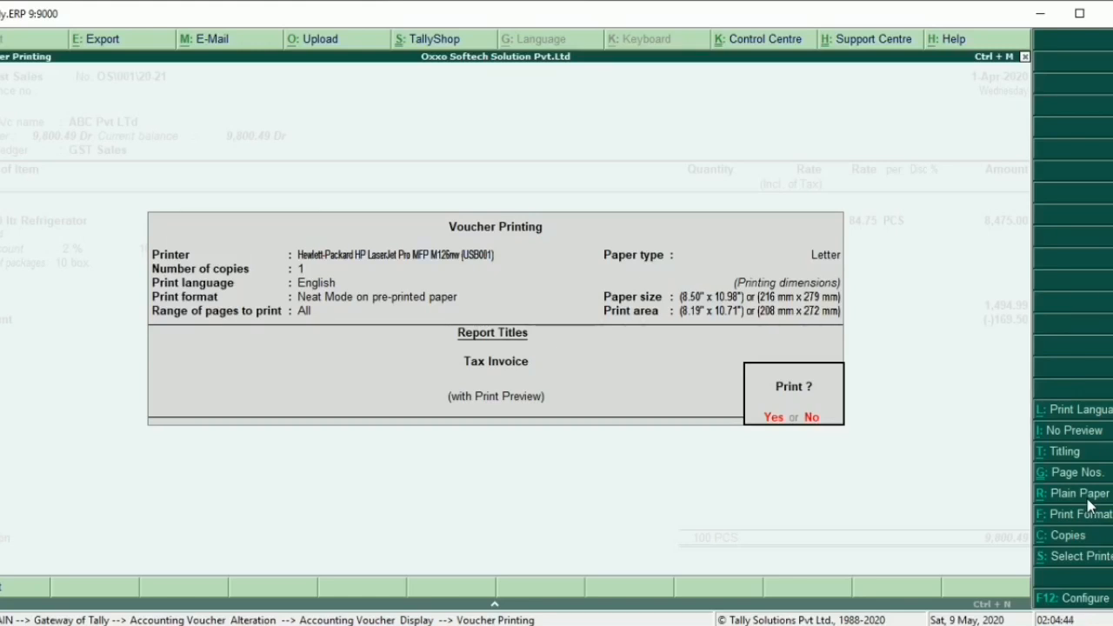
{"action": "key", "text": "Return"}
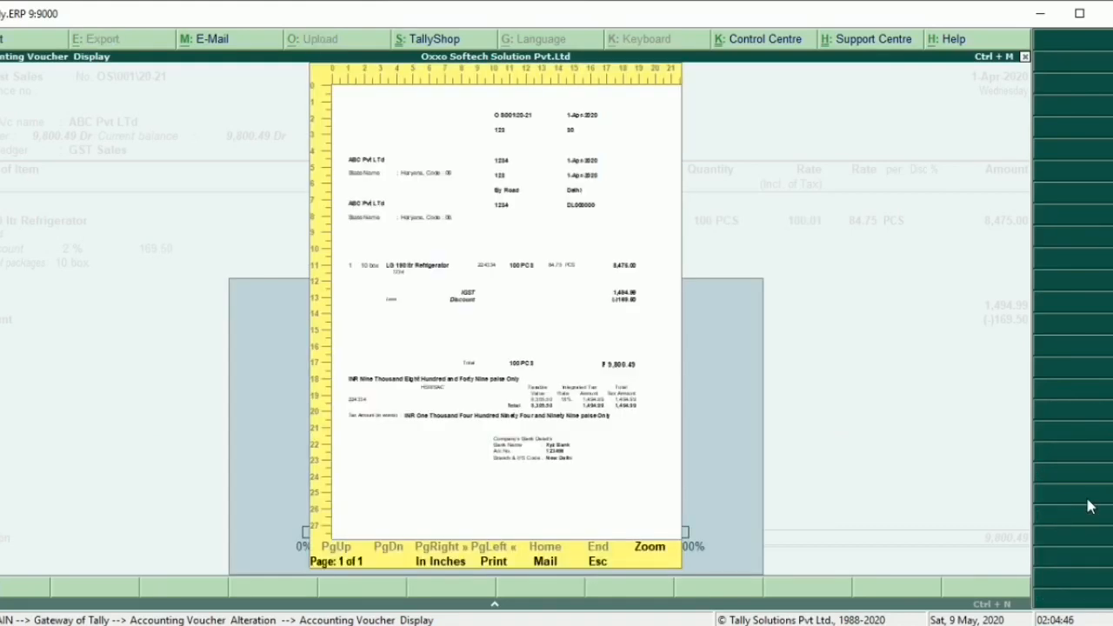
{"action": "key", "text": "alt+z"}
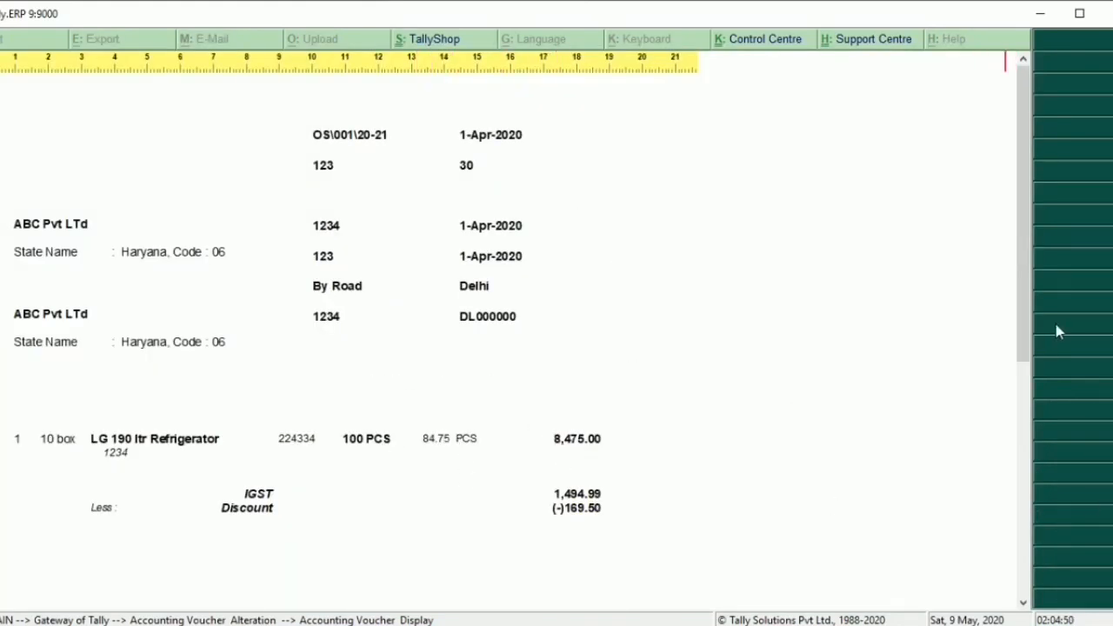
{"action": "scroll", "coordinate": [1026, 287], "scroll_direction": "down", "scroll_amount": 1}
{"action": "left_click_drag", "start_coordinate": [1027, 287], "coordinate": [1025, 476]}
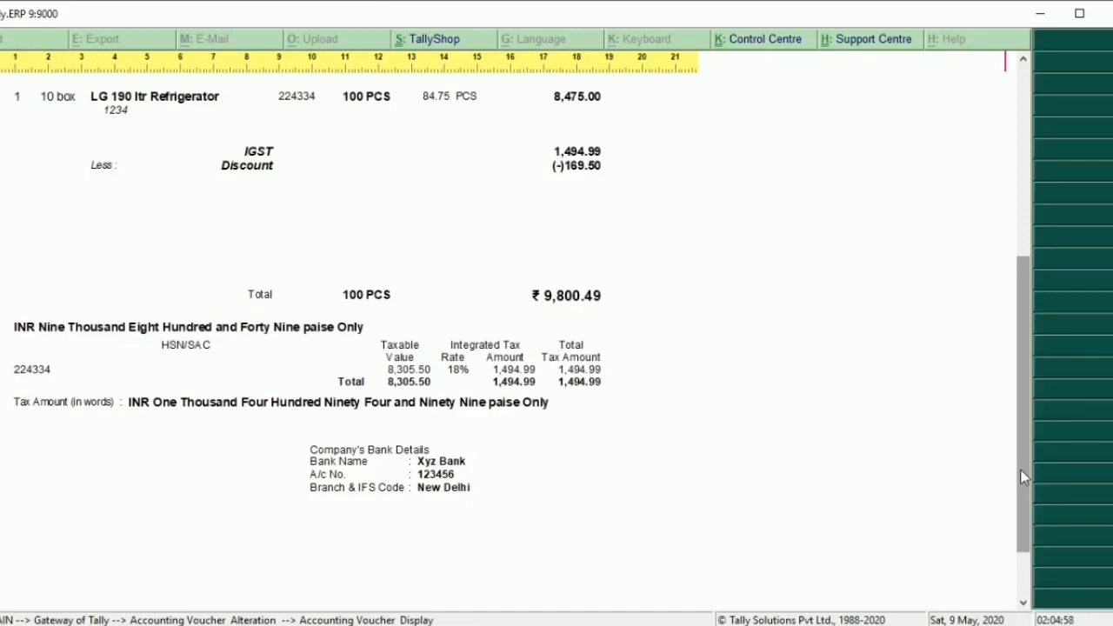
{"action": "key", "text": "alt+z"}
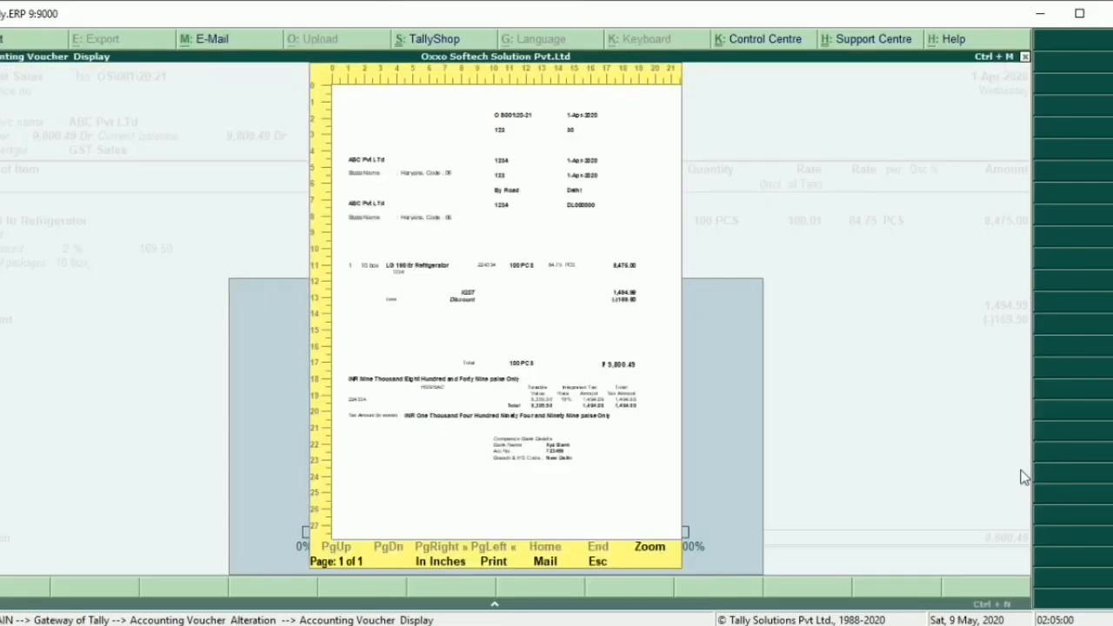
{"action": "key", "text": "Escape"}
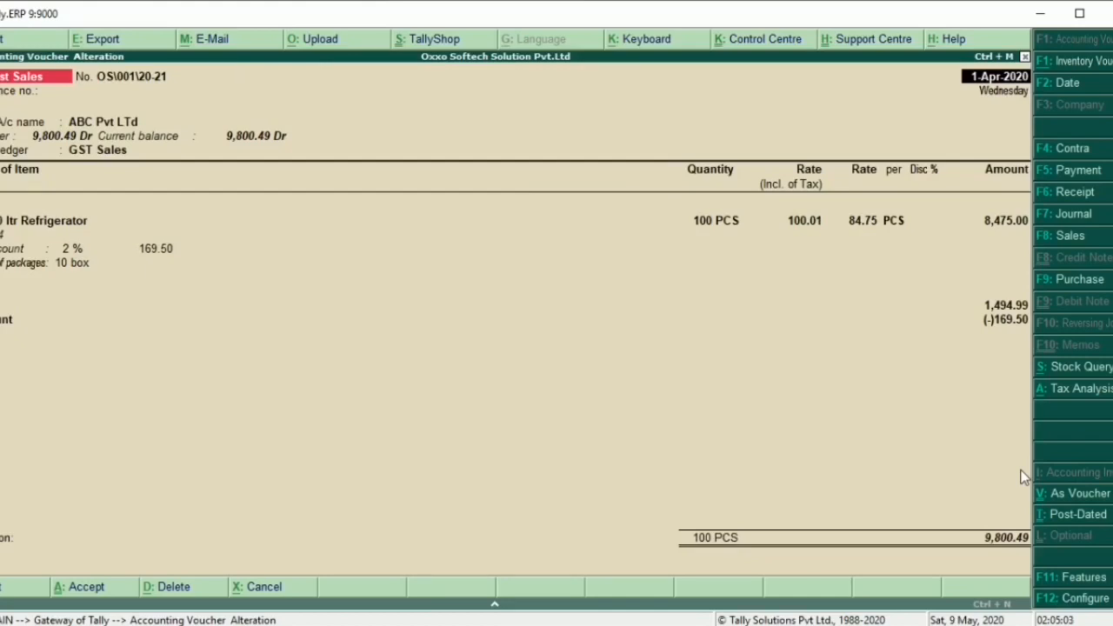
Open the voucher's print settings and accept Neat Mode as the print mode
{"action": "left_click", "coordinate": [30, 41]}
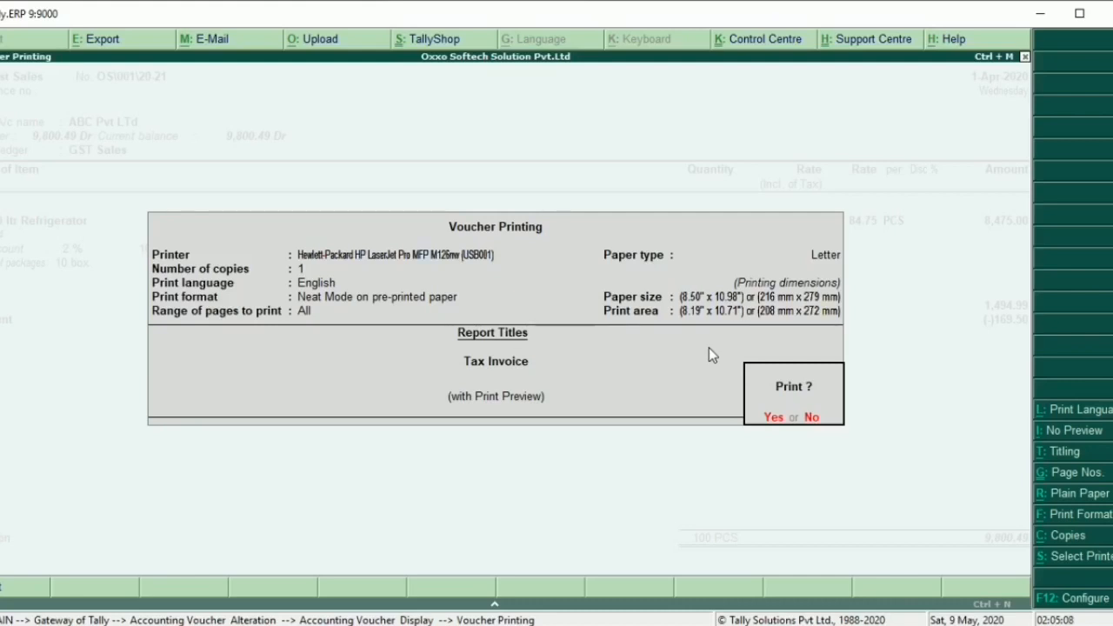
{"action": "left_click", "coordinate": [1090, 532]}
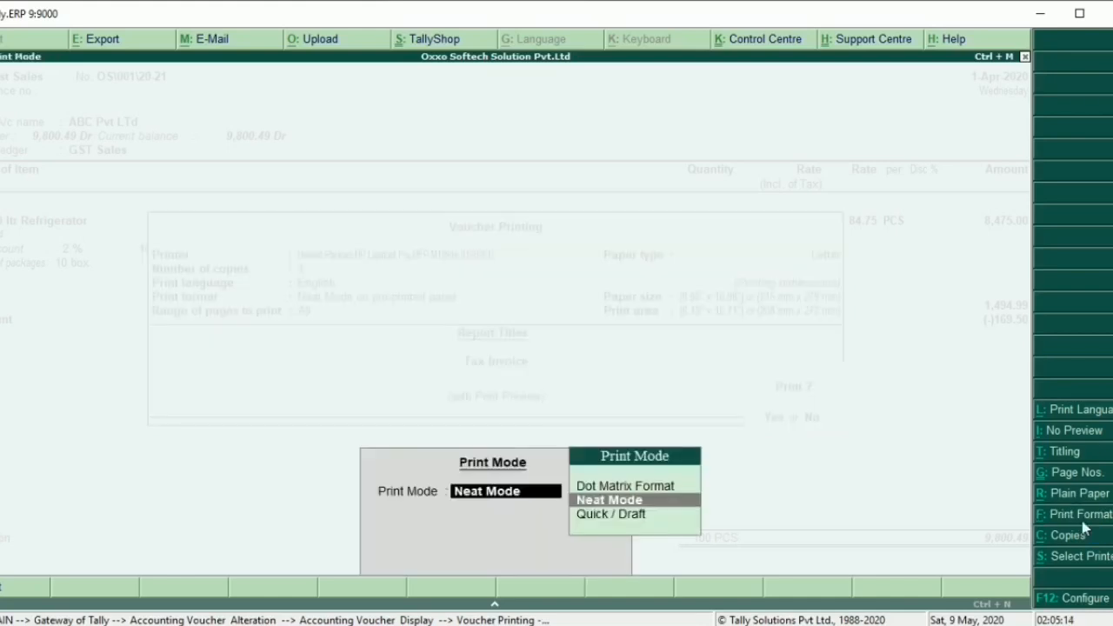
{"action": "key", "text": "Return"}
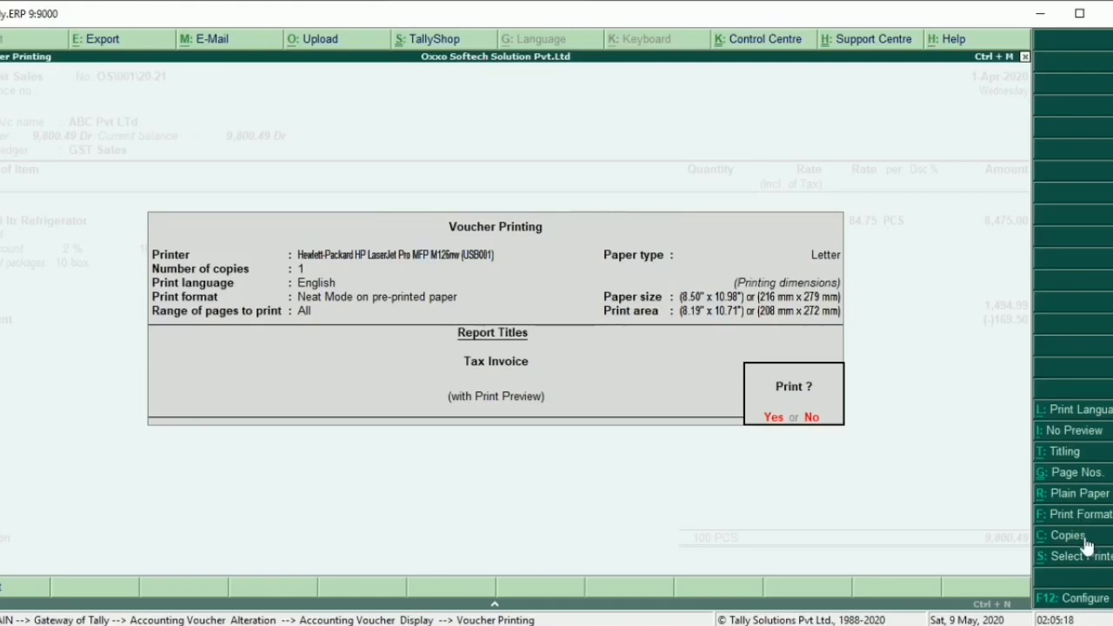
Set the number of copies to 3 with All as the type of copy, and generate the invoice preview
{"action": "left_click", "coordinate": [1083, 539]}
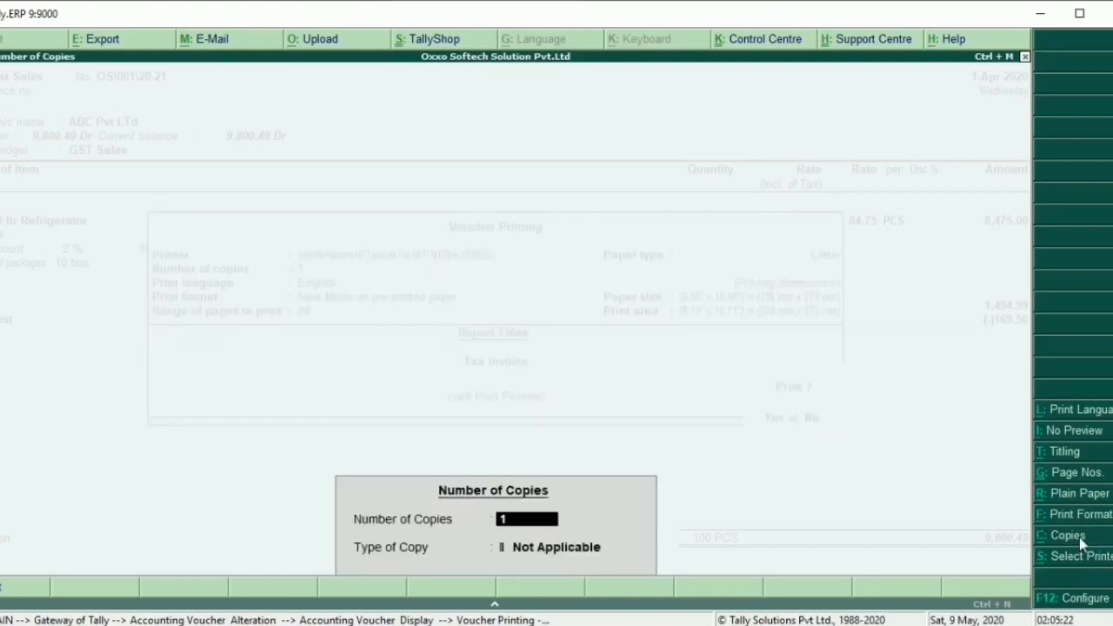
{"action": "type", "text": "3"}
{"action": "key", "text": "Return"}
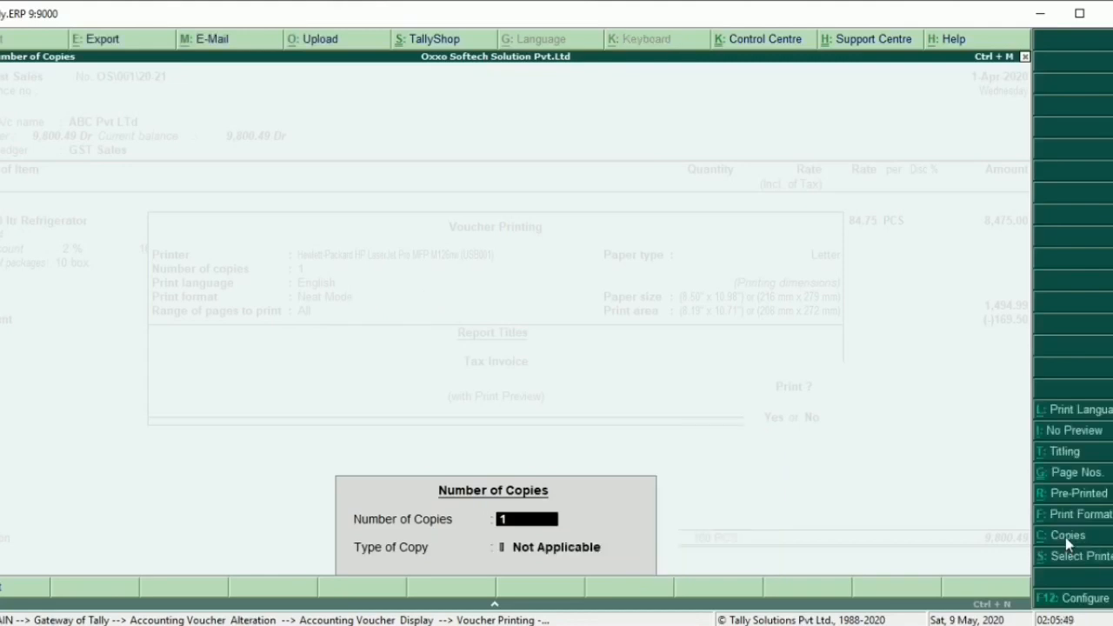
{"action": "type", "text": "3"}
{"action": "key", "text": "Return"}
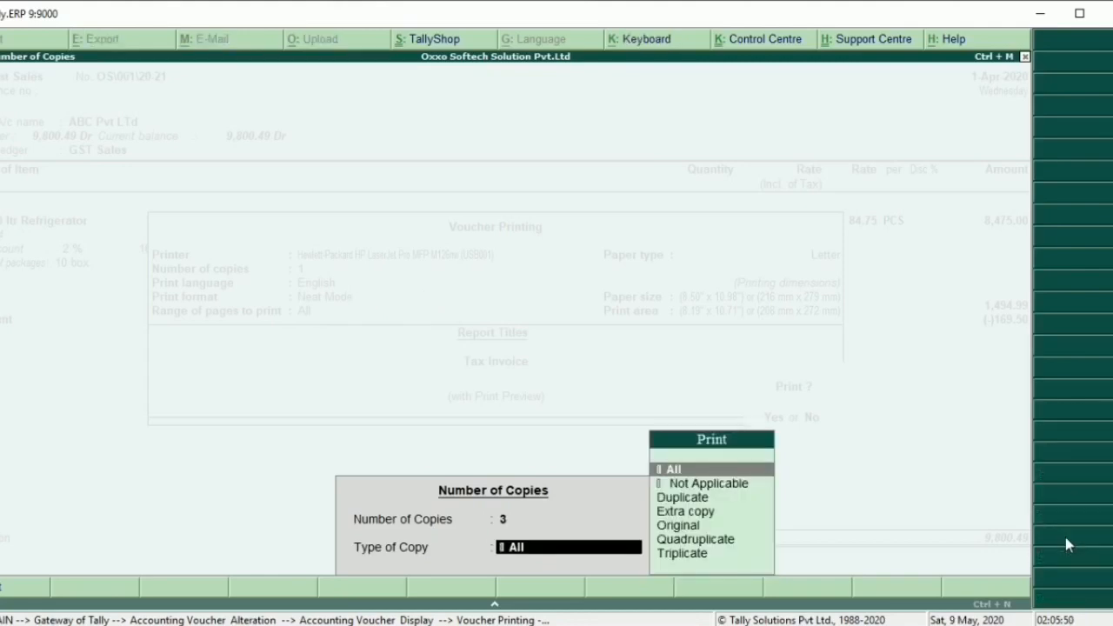
{"action": "key", "text": "Return"}
{"action": "key", "text": "Return"}
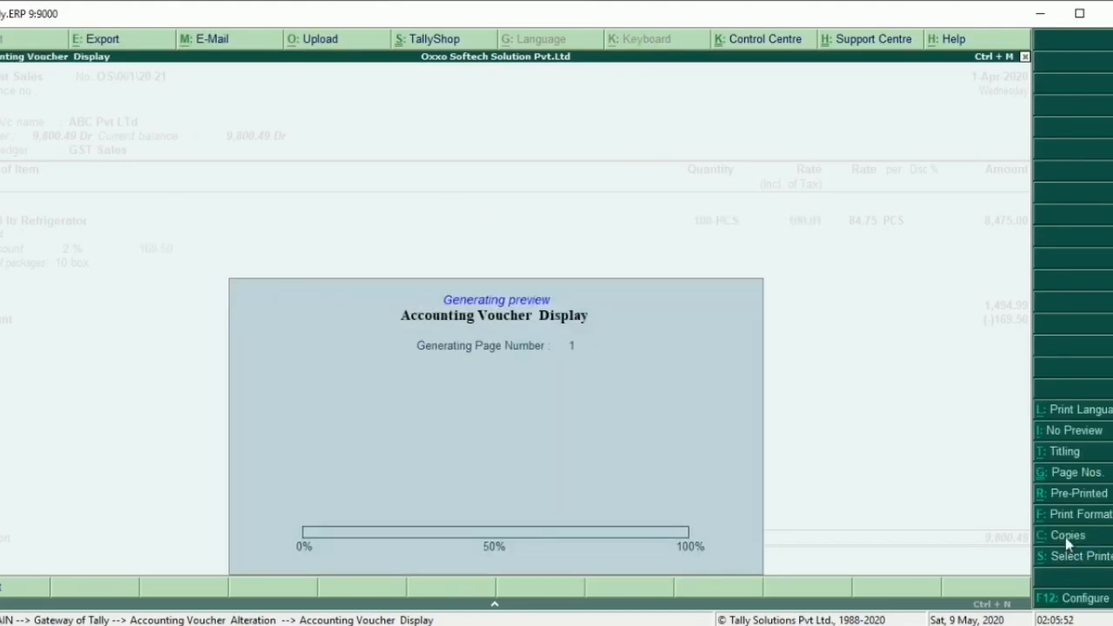
Examine the copy markings for recipient, transporter and supplier across the zoomed invoice preview pages, and close the preview
{"action": "key", "text": "alt+z"}
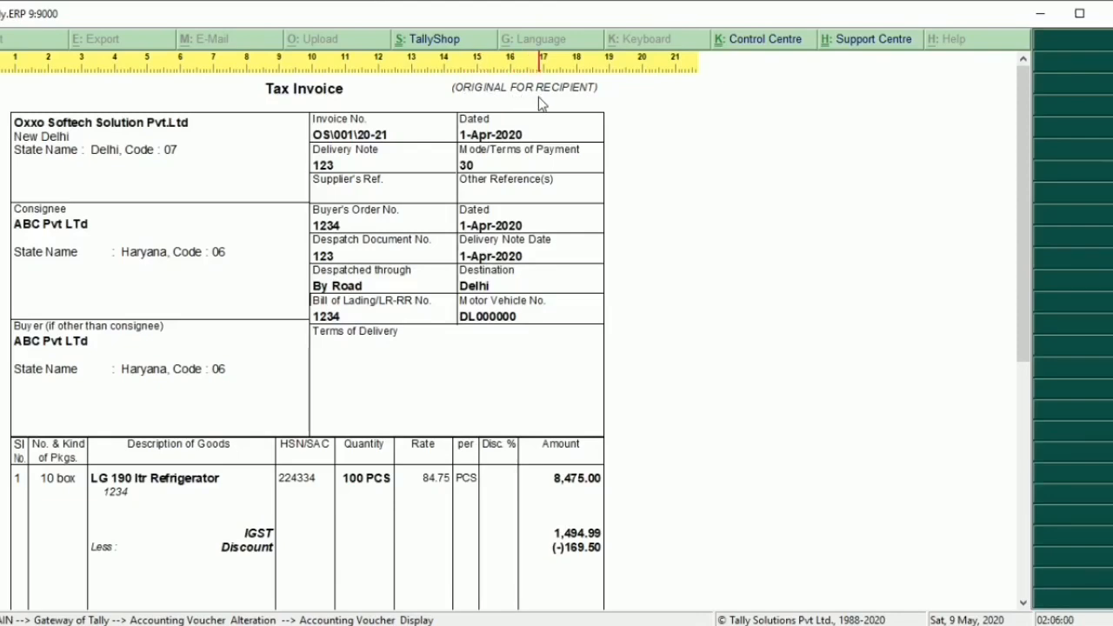
{"action": "left_click_drag", "start_coordinate": [1027, 290], "coordinate": [1004, 542]}
{"action": "scroll", "coordinate": [1005, 544], "scroll_direction": "down", "scroll_amount": 1}
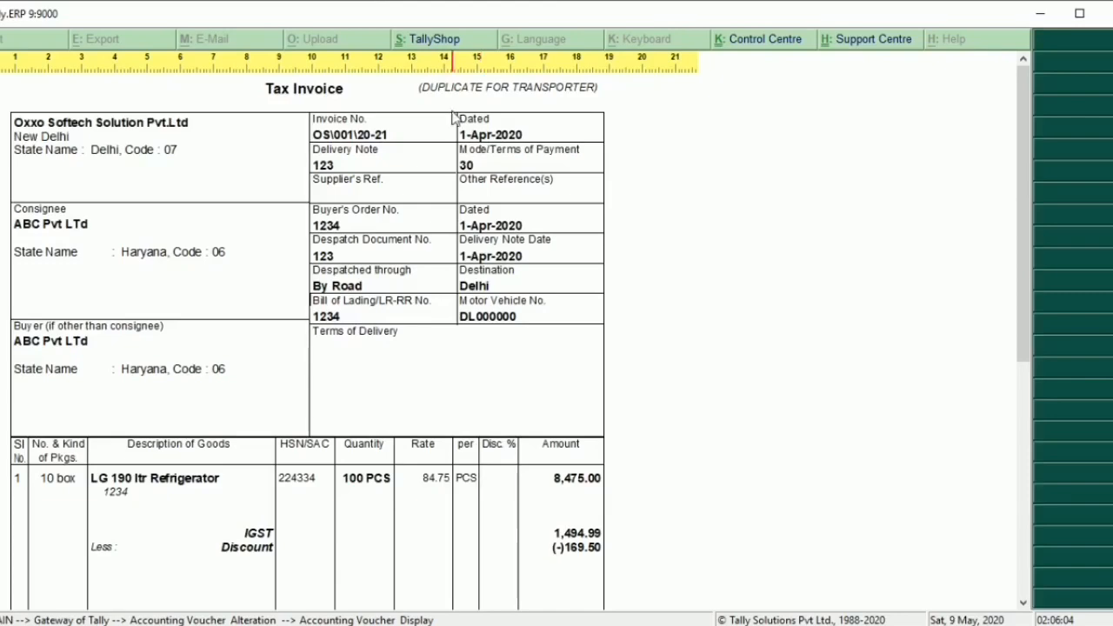
{"action": "scroll", "coordinate": [678, 306], "scroll_direction": "down", "scroll_amount": 5}
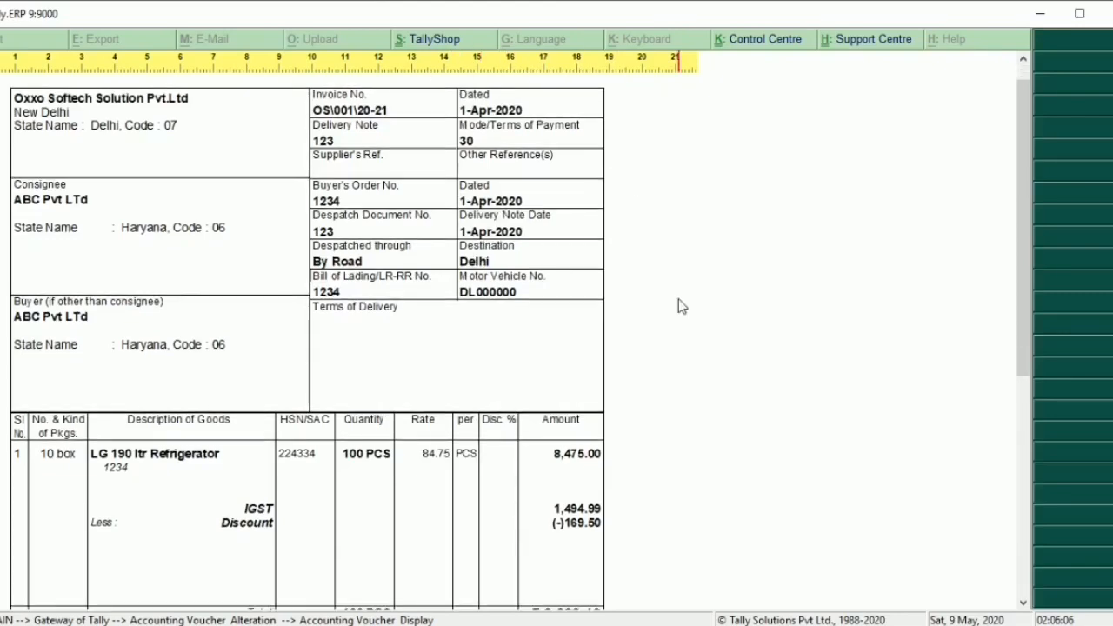
{"action": "scroll", "coordinate": [678, 305], "scroll_direction": "down", "scroll_amount": 3}
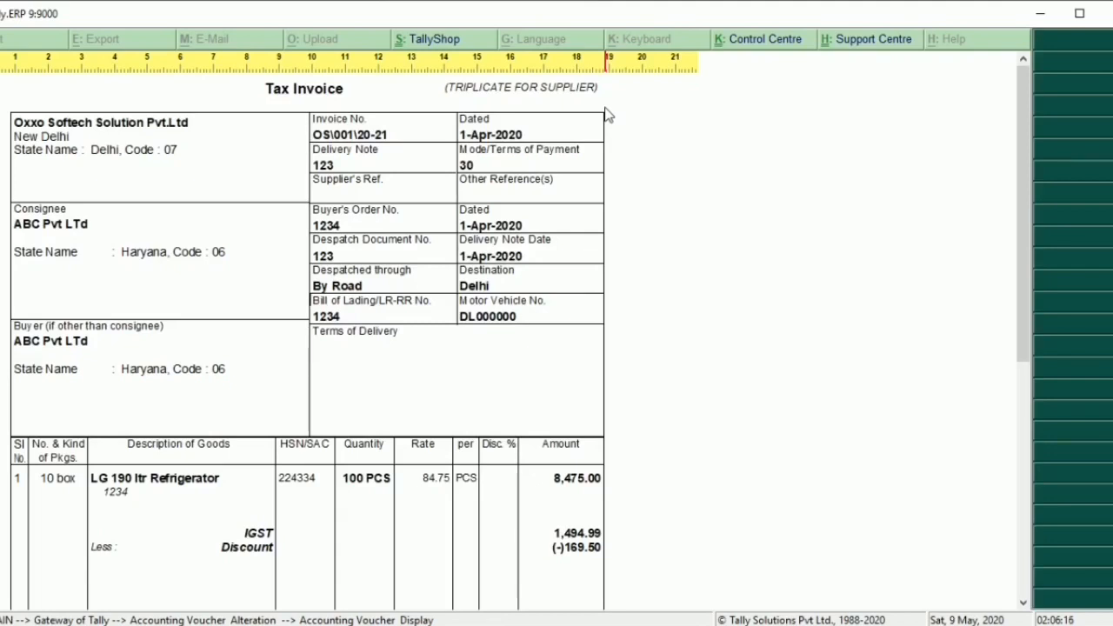
{"action": "key", "text": "Escape"}
{"action": "key", "text": "Escape"}
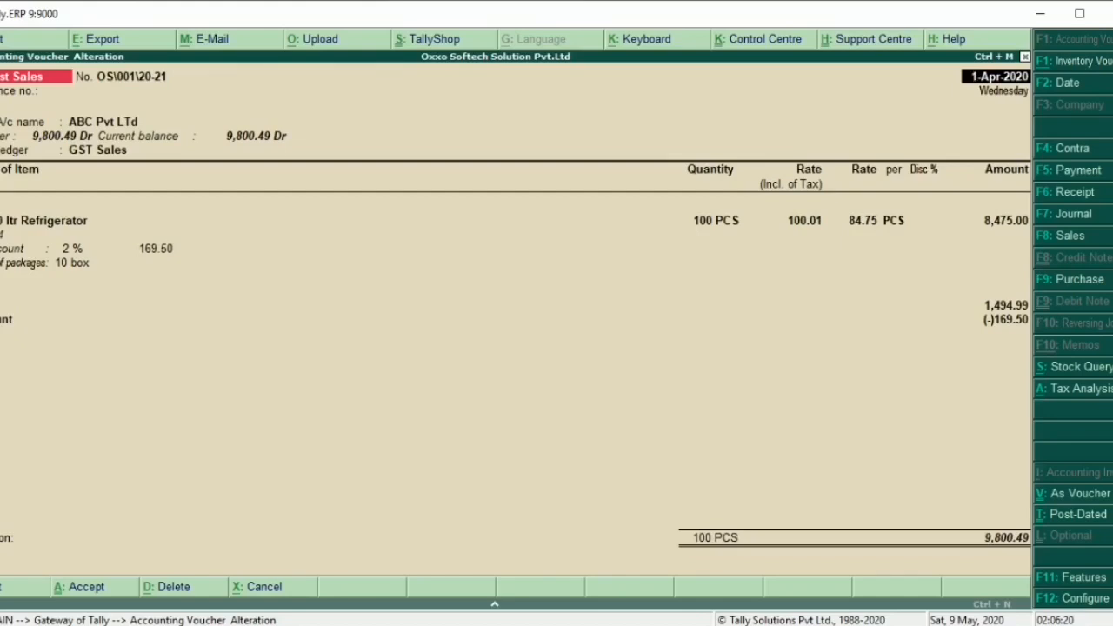
Turn on Print in simple format in the Standard Sales Configuration and generate the invoice preview
{"action": "key", "text": "alt+p"}
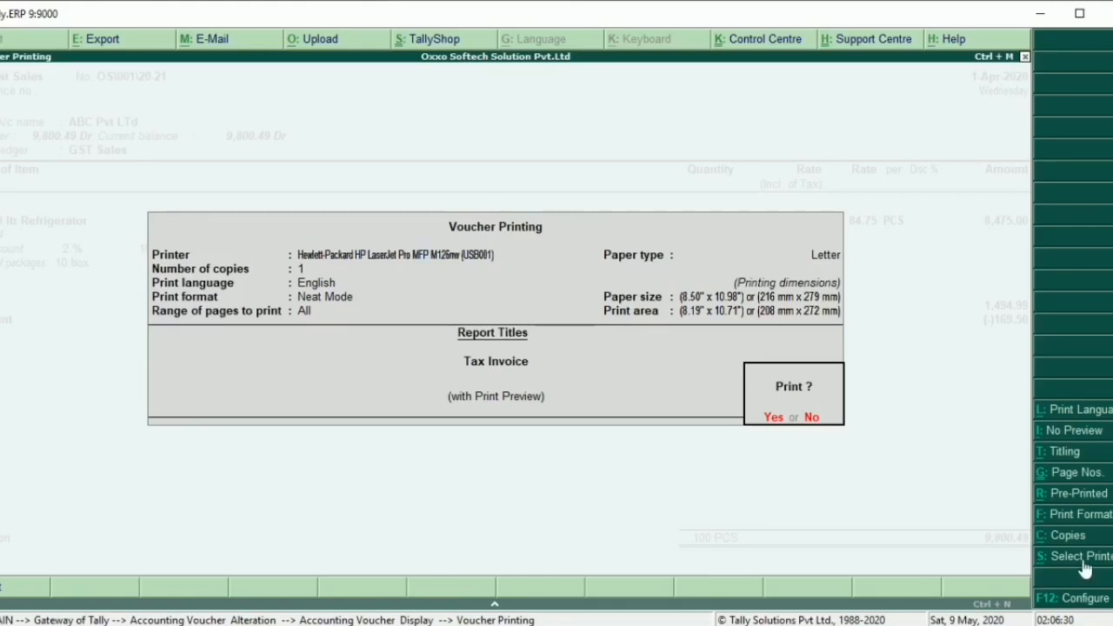
{"action": "left_click", "coordinate": [1093, 608]}
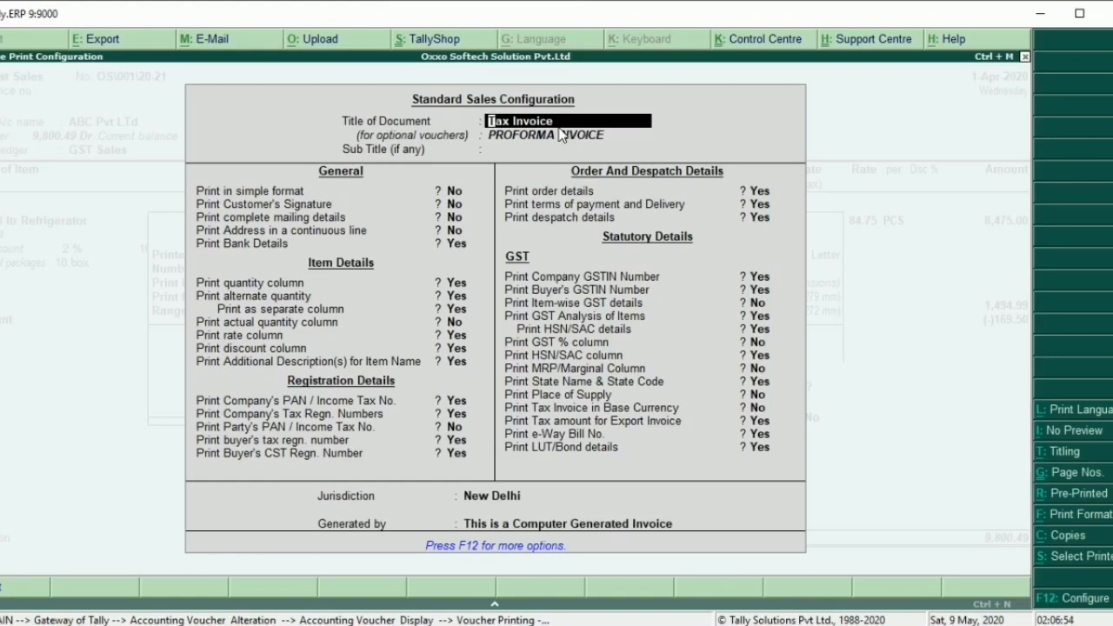
{"action": "key", "text": "Return"}
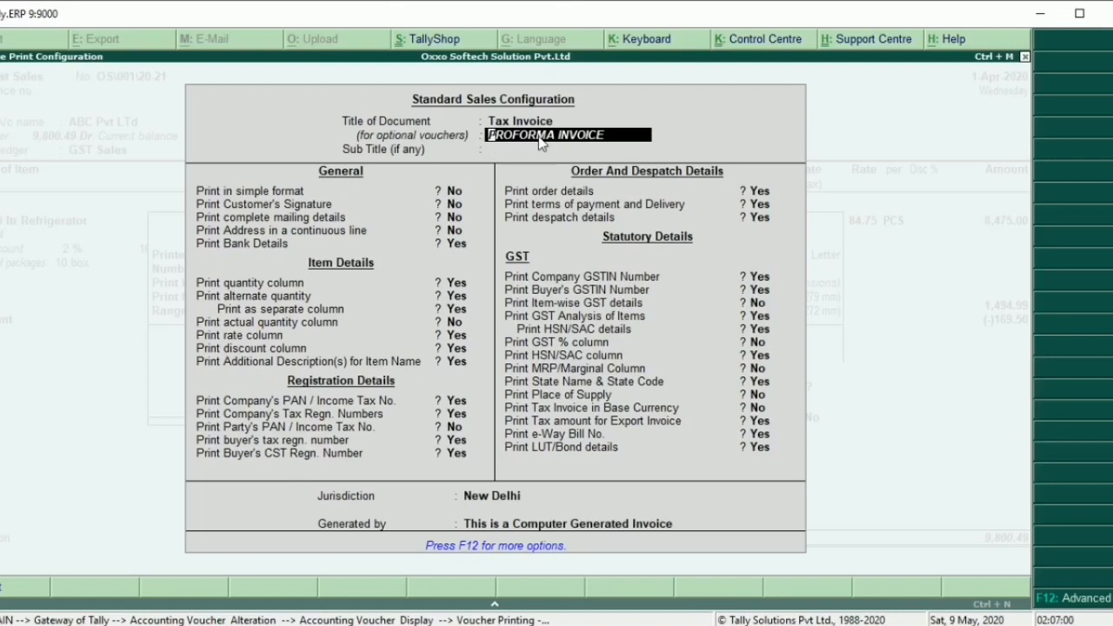
{"action": "key", "text": "Return"}
{"action": "key", "text": "Return"}
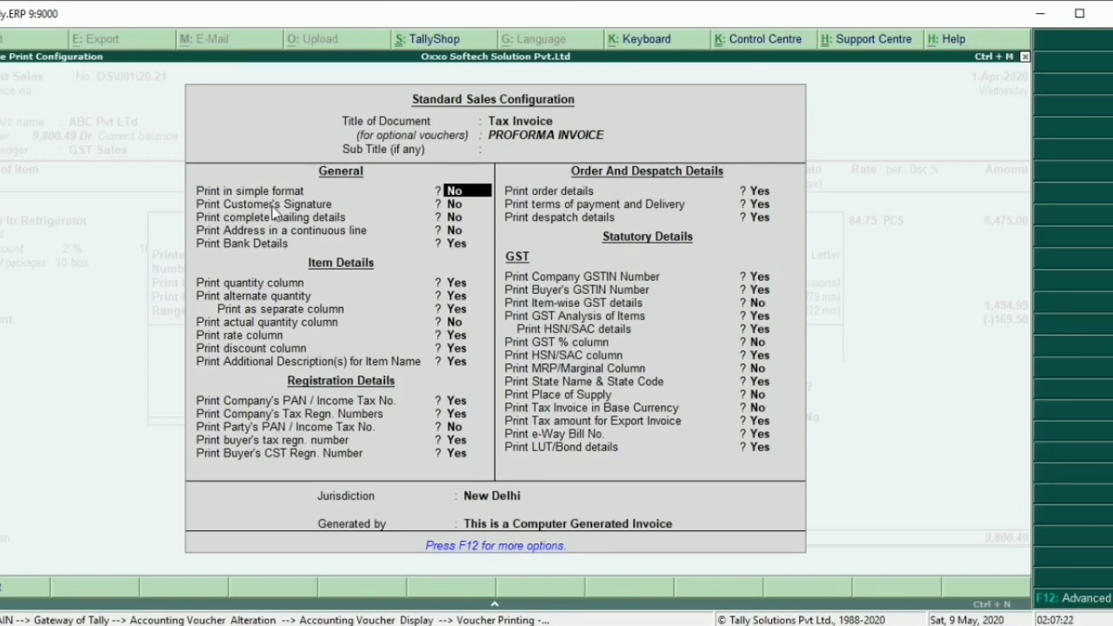
{"action": "key", "text": "y"}
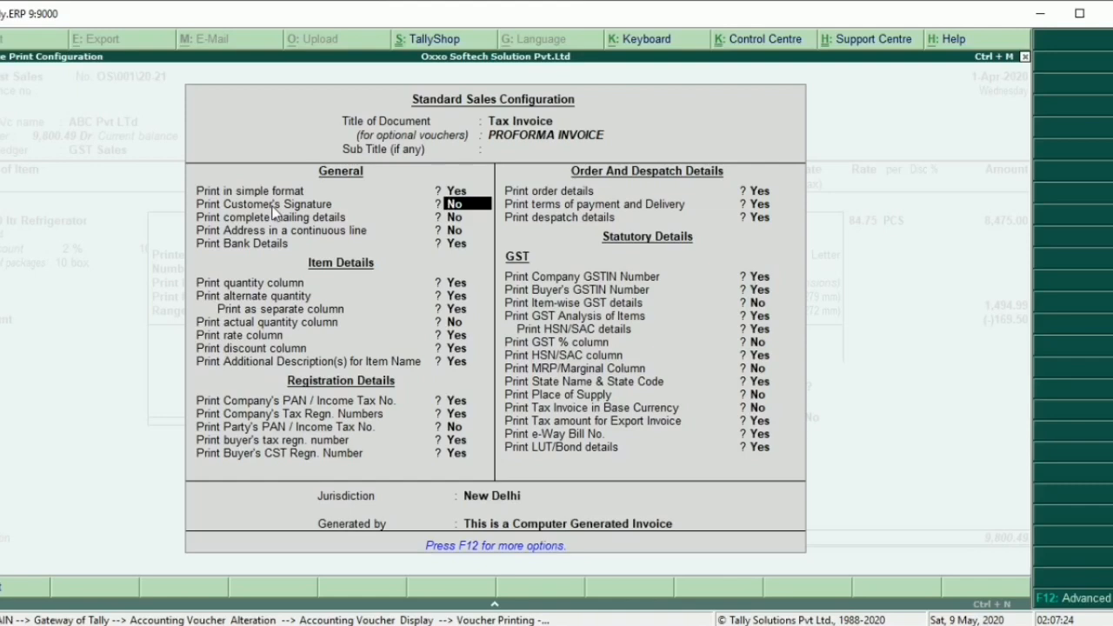
{"action": "key", "text": "ctrl+a"}
{"action": "key", "text": "Return"}
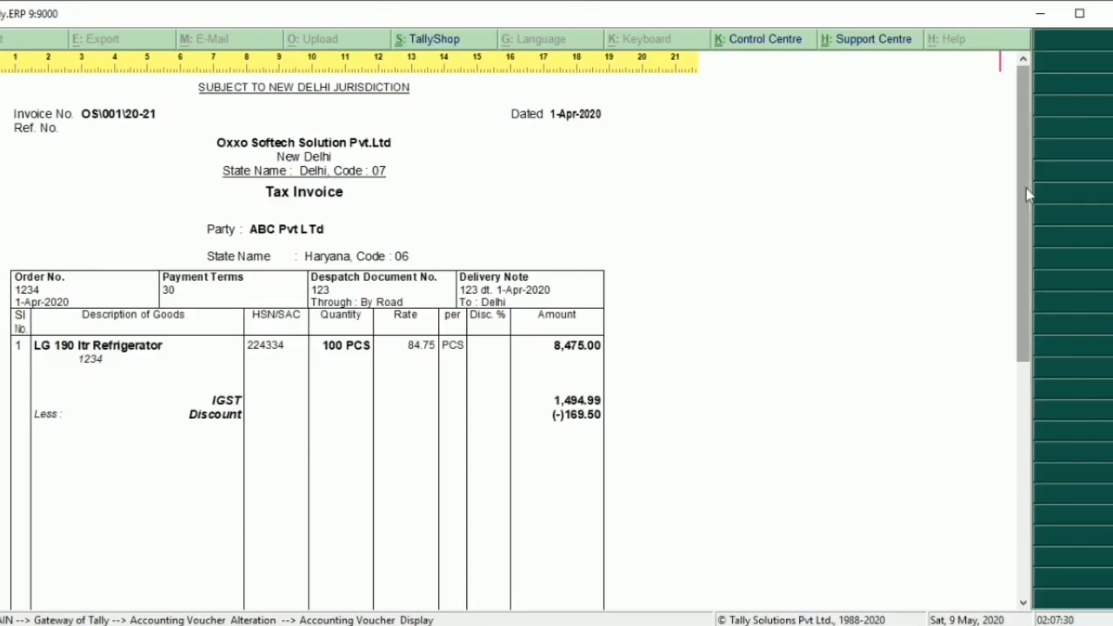
Examine the simple-format invoice preview, including the party, order and item details, and close it
{"action": "scroll", "coordinate": [1027, 187], "scroll_direction": "down", "scroll_amount": 1}
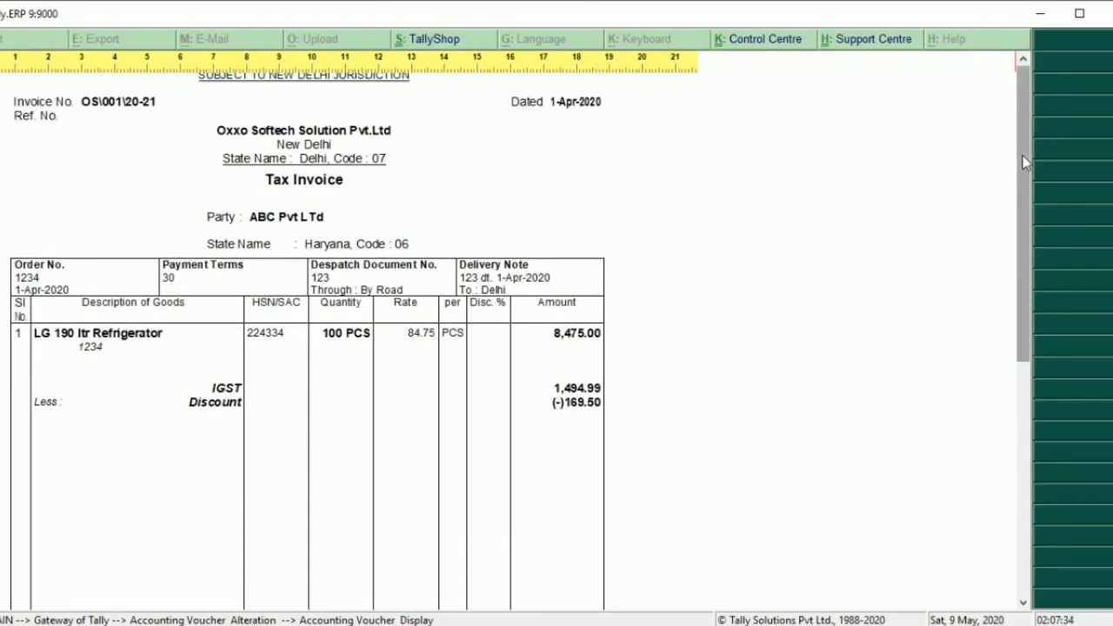
{"action": "left_click_drag", "start_coordinate": [1022, 162], "coordinate": [1056, 155]}
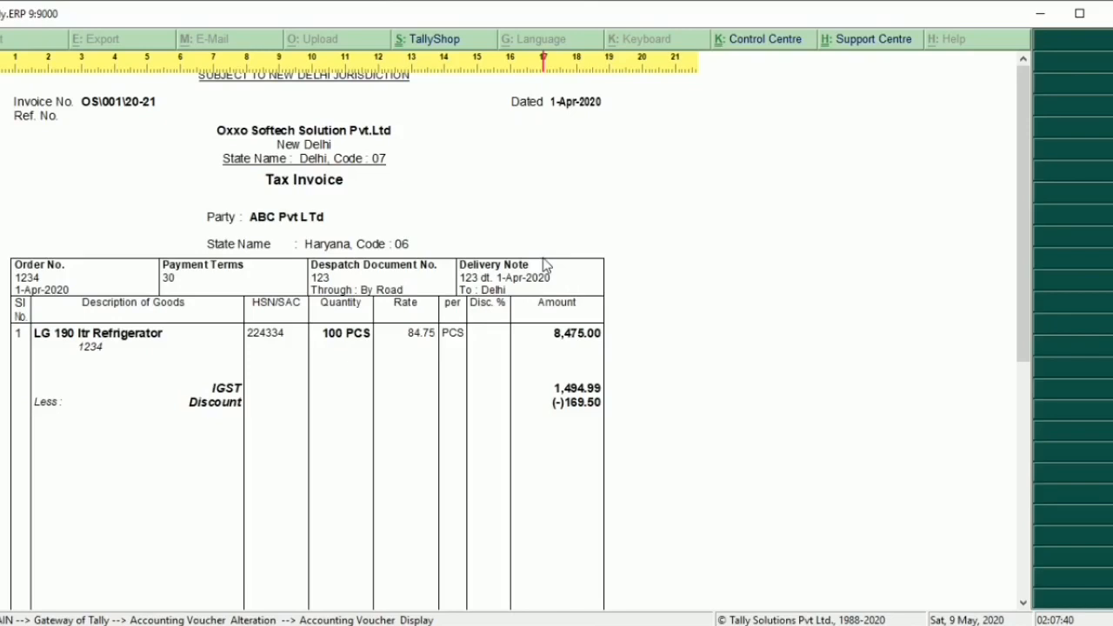
{"action": "key", "text": "Escape"}
Reopen the Standard Sales Configuration and set Print in simple format to No
{"action": "left_click", "coordinate": [1066, 601]}
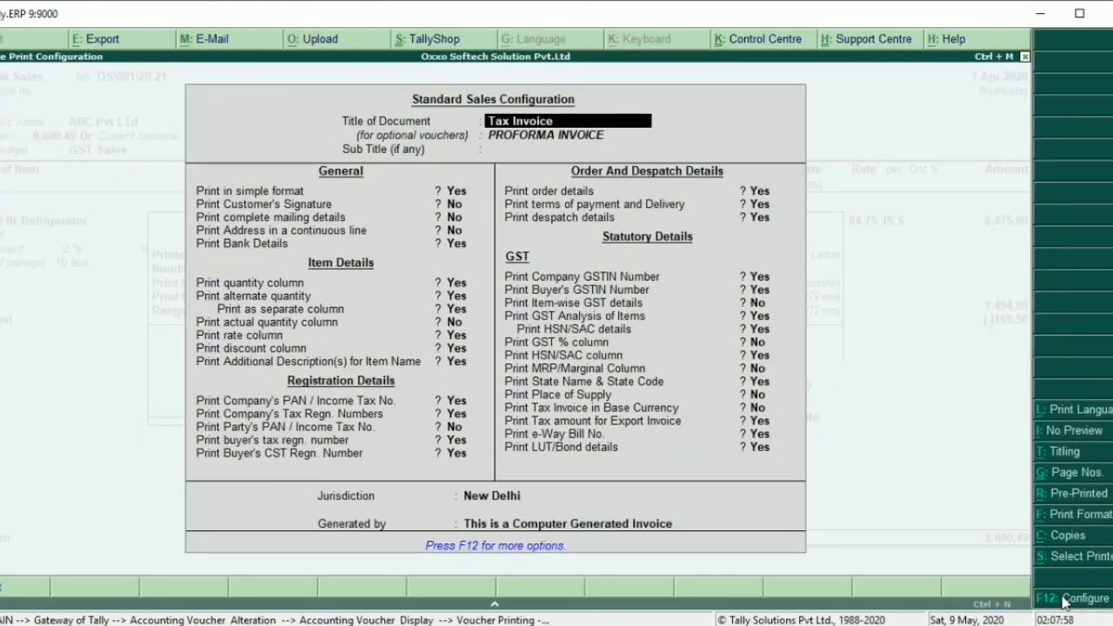
{"action": "key", "text": "Return"}
{"action": "key", "text": "Return"}
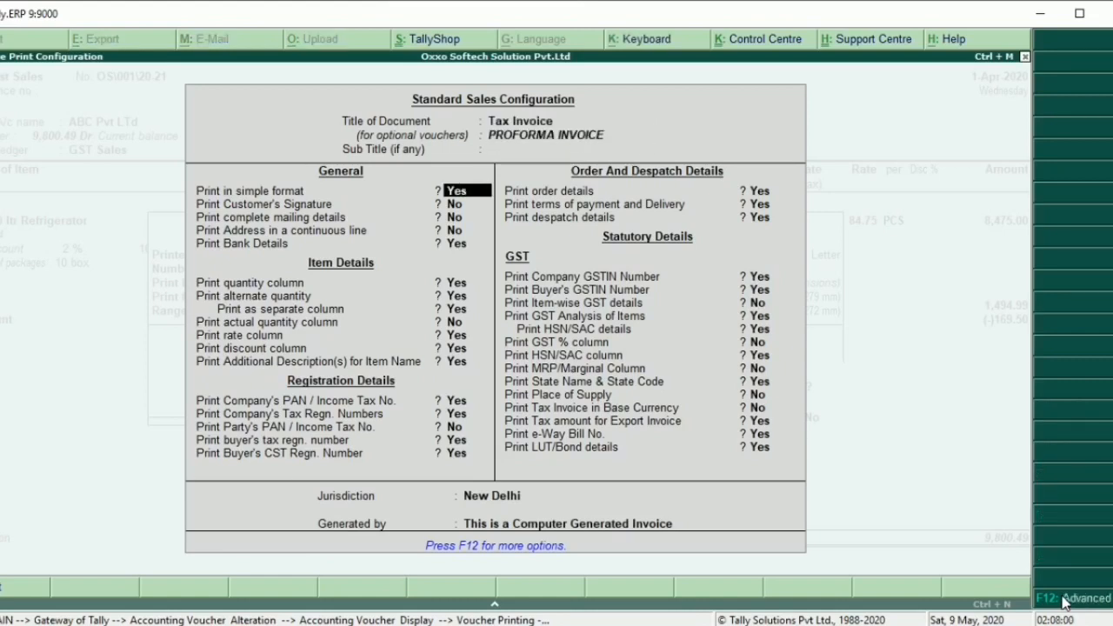
{"action": "type", "text": "n"}
{"action": "key", "text": "Return"}
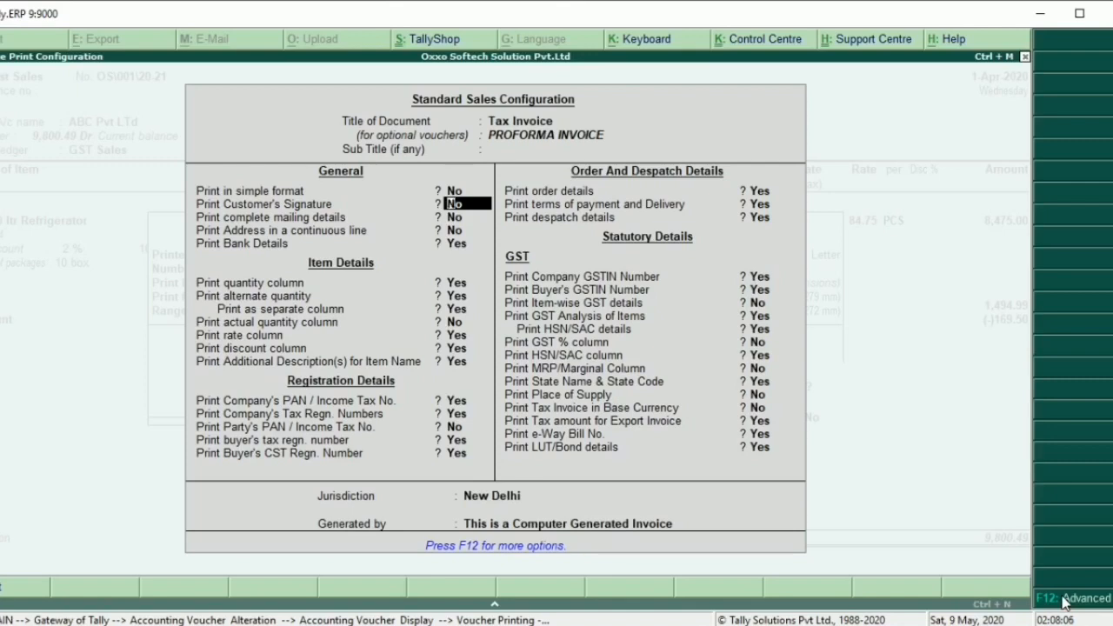
Go through the customer signature, mailing and address options, and accept Xyz Bank for the printed bank details
{"action": "key", "text": "Return"}
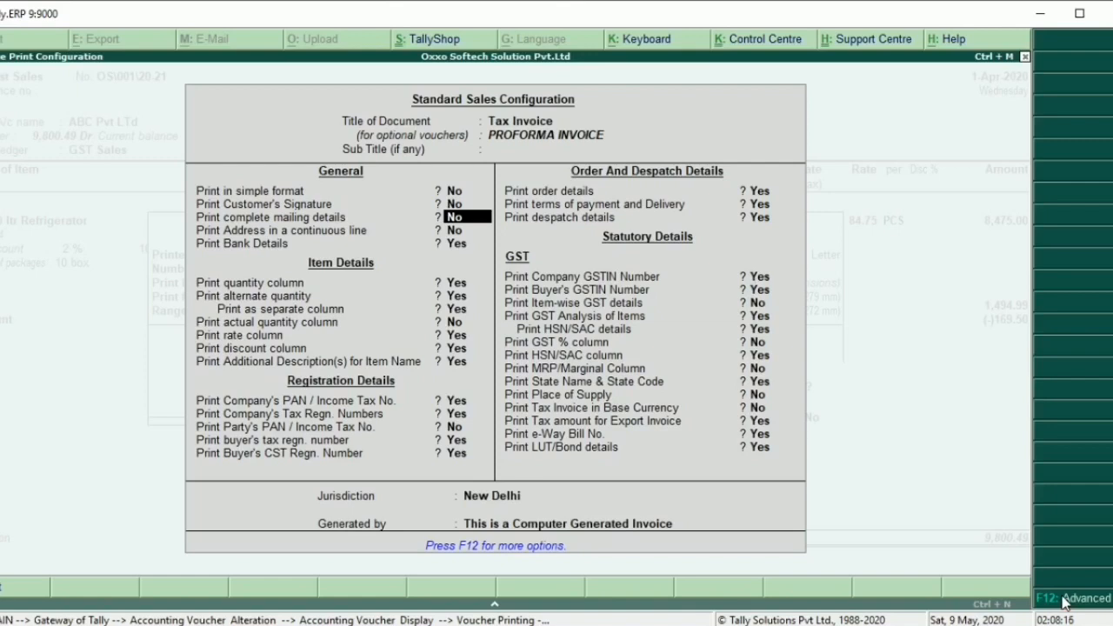
{"action": "key", "text": "Return"}
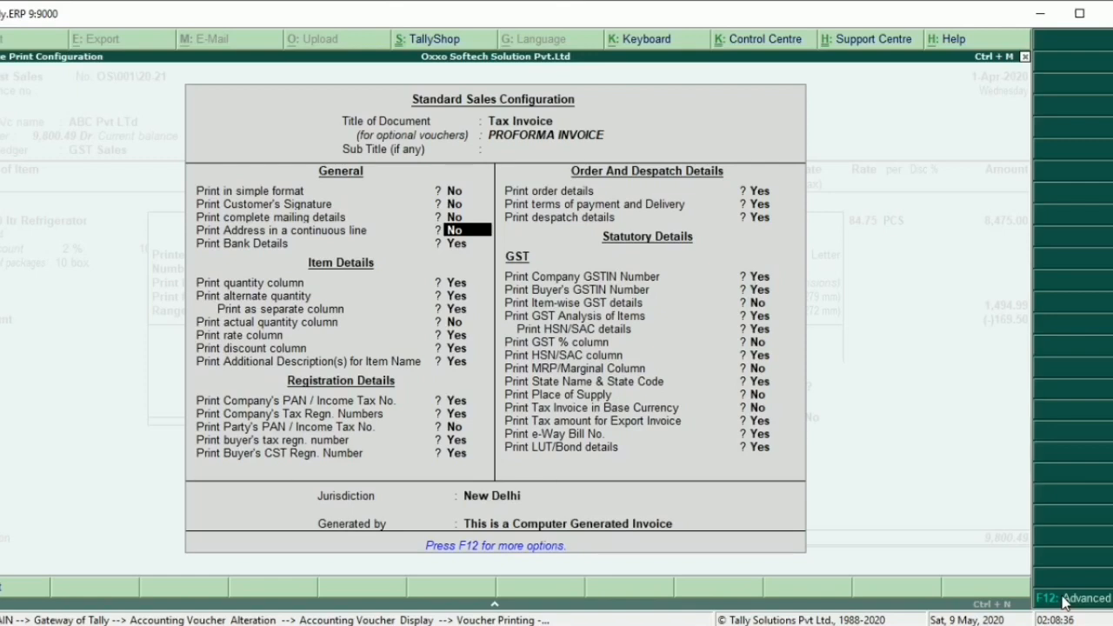
{"action": "key", "text": "Return"}
{"action": "key", "text": "Return"}
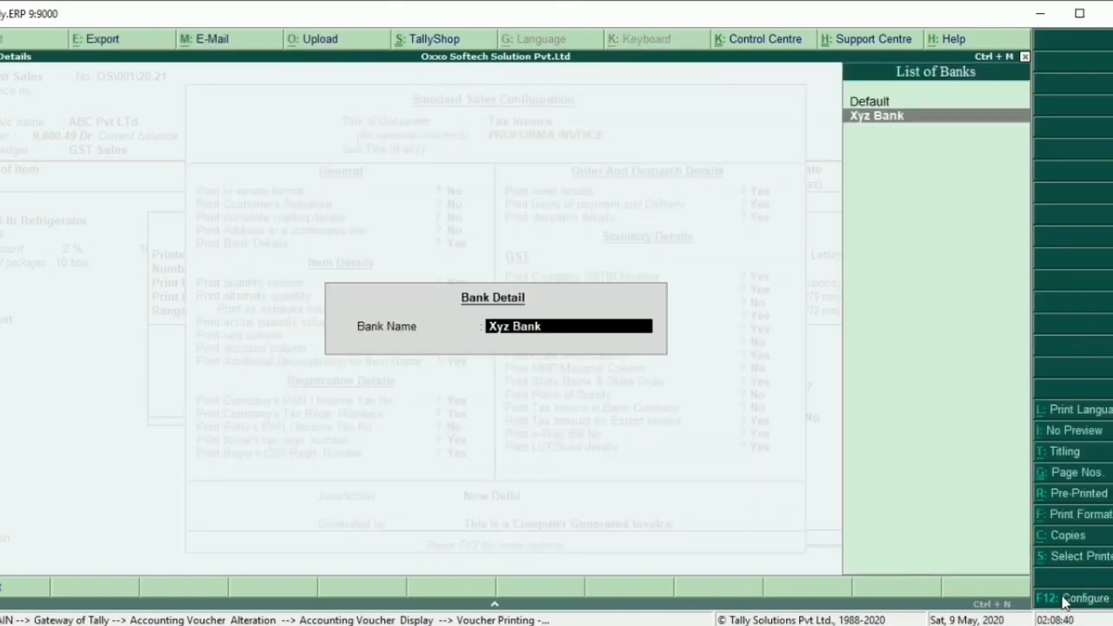
{"action": "key", "text": "Return"}
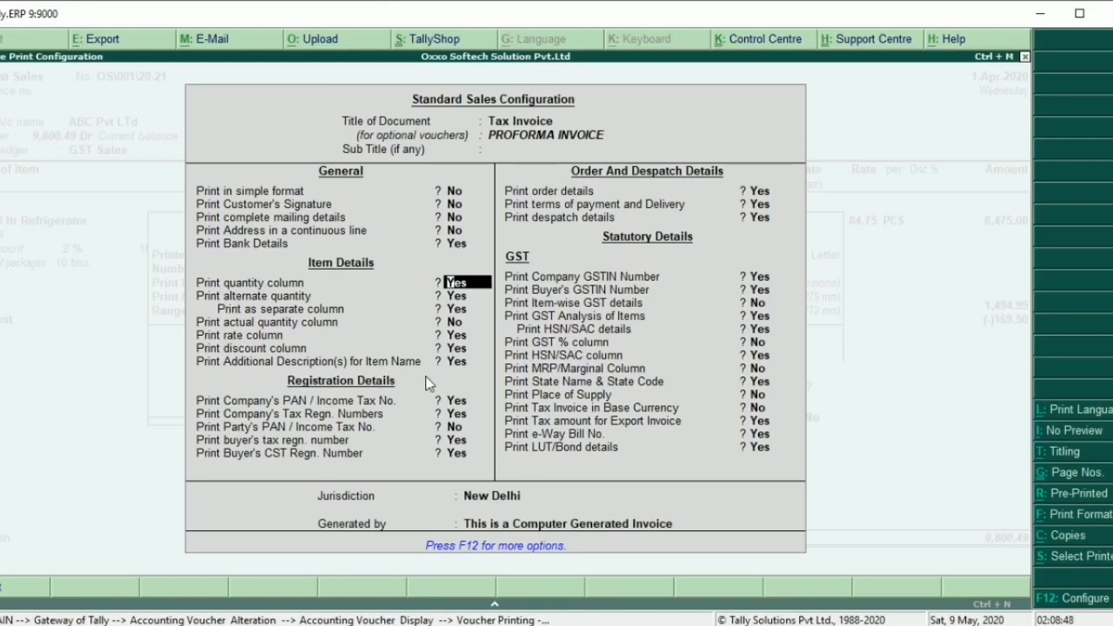
Review the item details print options from the quantity column to the additional item descriptions
{"action": "key", "text": "Down"}
{"action": "key", "text": "Down"}
{"action": "key", "text": "Down"}
{"action": "key", "text": "Down"}
{"action": "key", "text": "Down"}
{"action": "key", "text": "Down"}
{"action": "key", "text": "Down"}
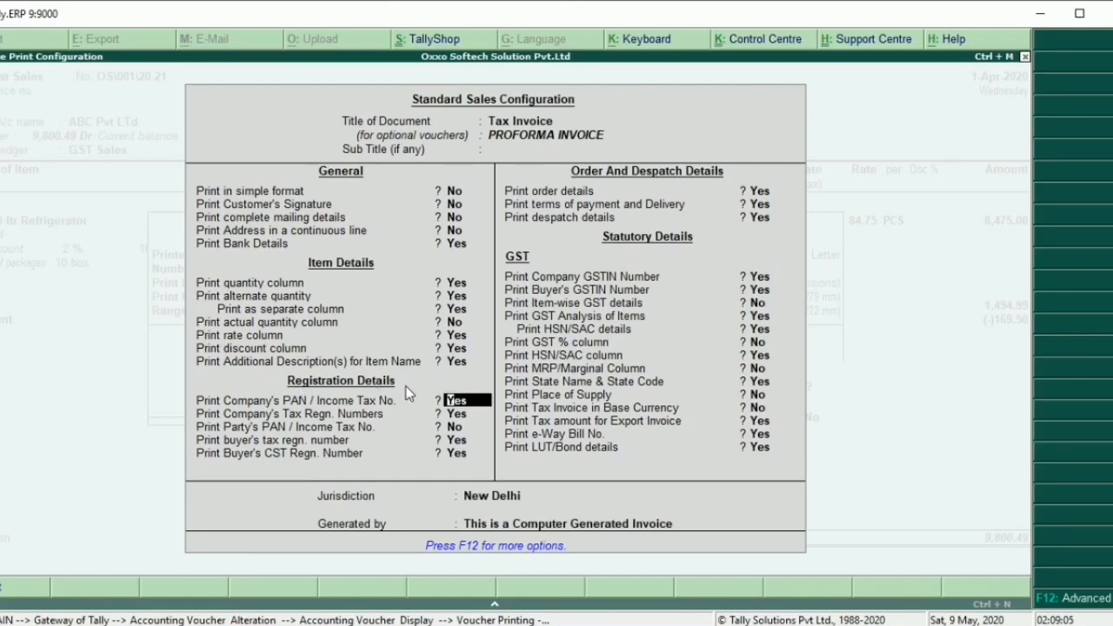
Review the registration details and the order and despatch details print options
{"action": "key", "text": "Return"}
{"action": "key", "text": "Return"}
{"action": "key", "text": "Return"}
{"action": "key", "text": "Return"}
{"action": "key", "text": "Return"}
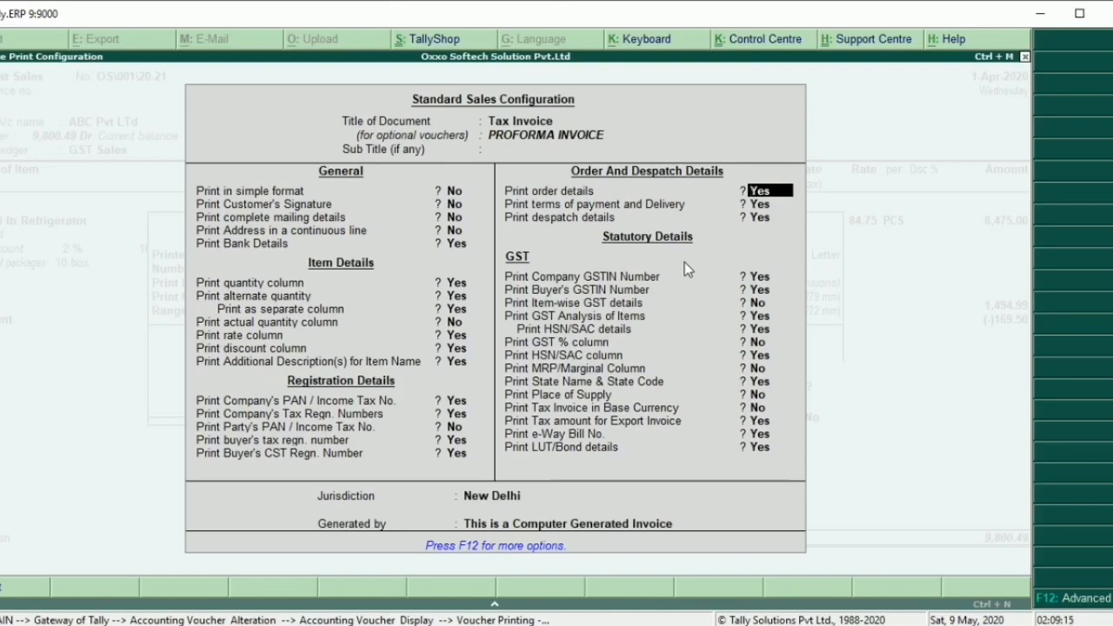
{"action": "key", "text": "Return"}
{"action": "key", "text": "Return"}
{"action": "key", "text": "Return"}
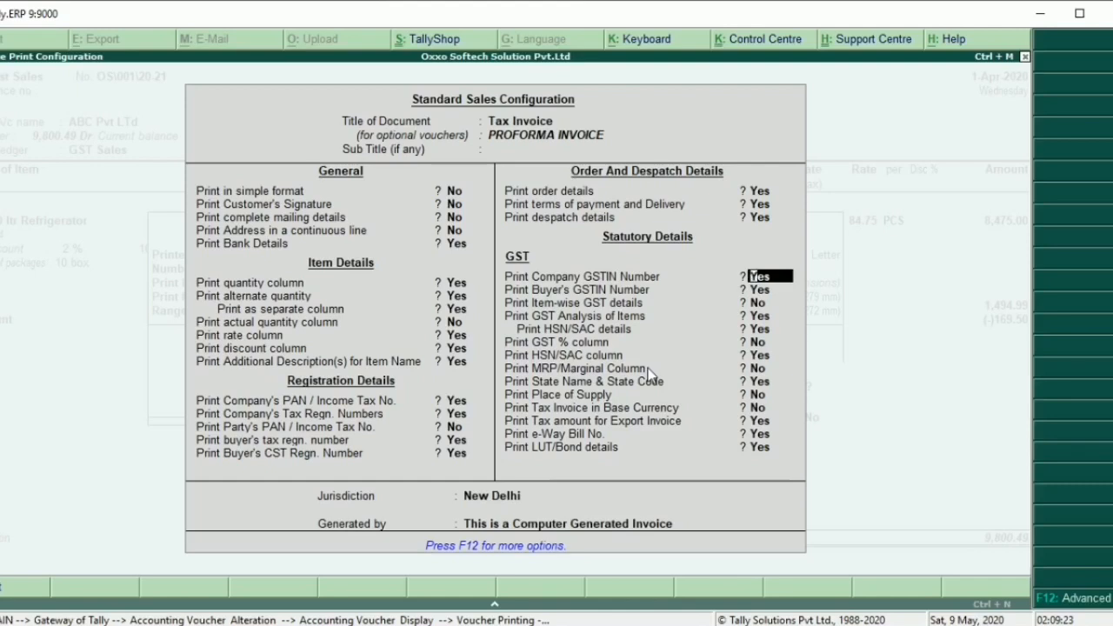
Go through the GST statutory print options and set Print GST % column to Yes
{"action": "key", "text": "Return"}
{"action": "key", "text": "Return"}
{"action": "key", "text": "Return"}
{"action": "key", "text": "Return"}
{"action": "key", "text": "Return"}
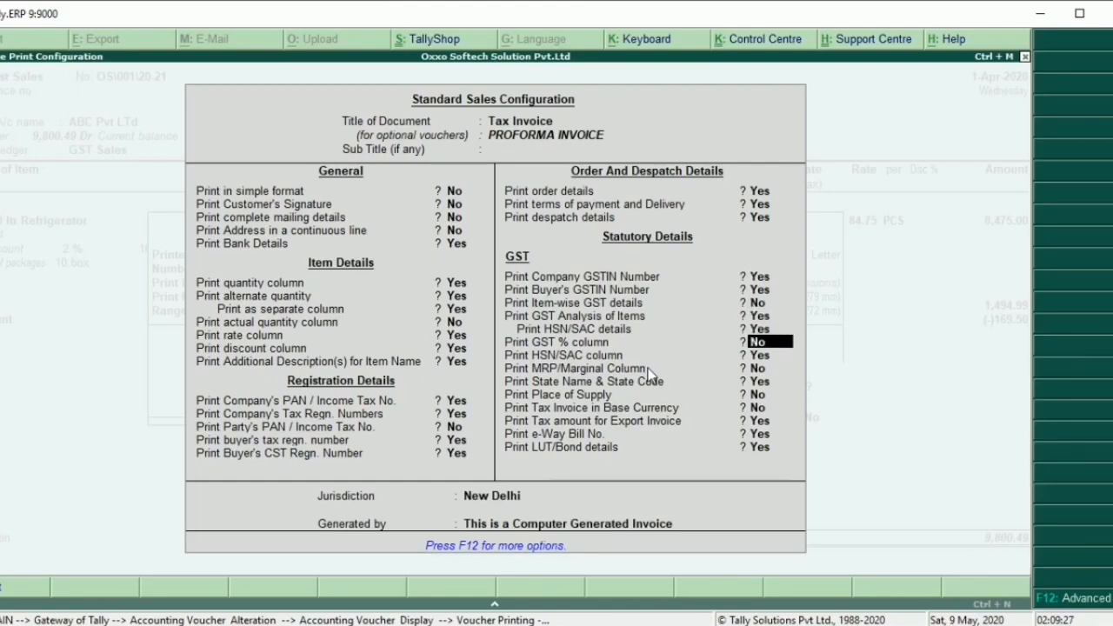
{"action": "type", "text": "y"}
{"action": "key", "text": "Return"}
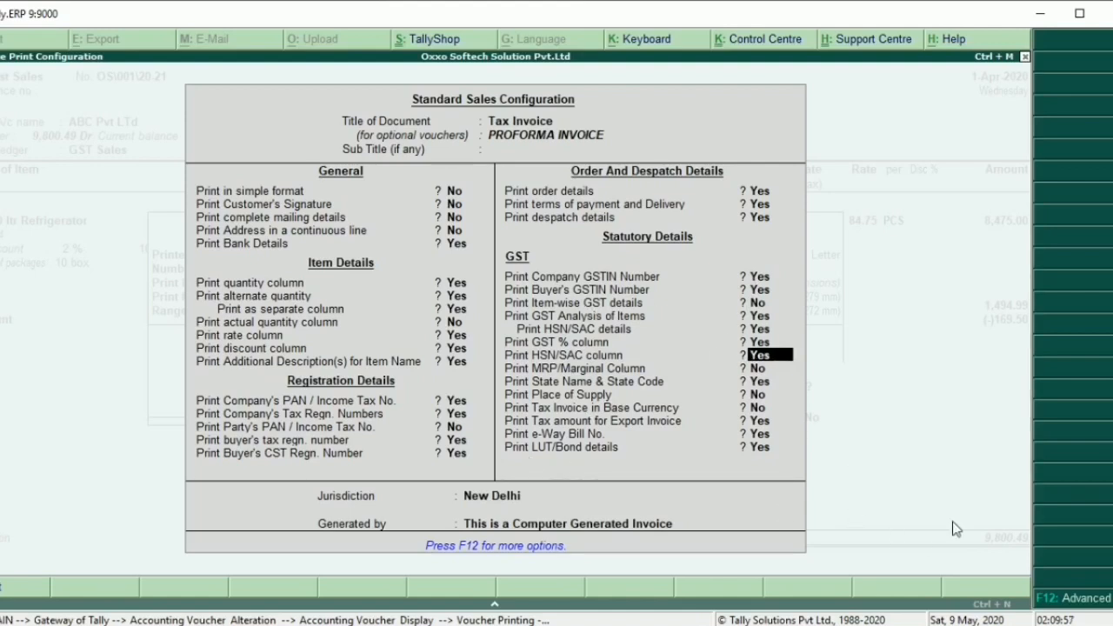
Open the Advanced Sales Configuration and review the invoice height, width, top margin and left margin for normal and simple formats
{"action": "left_click", "coordinate": [1072, 607]}
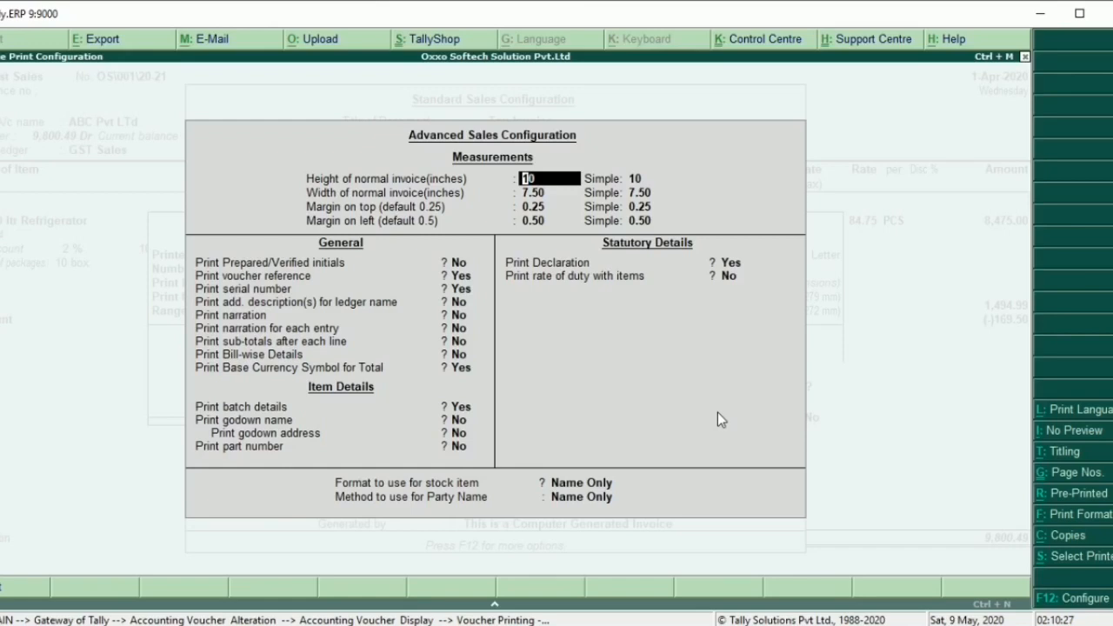
{"action": "key", "text": "Return"}
{"action": "key", "text": "Return"}
{"action": "key", "text": "Return"}
{"action": "key", "text": "Return"}
{"action": "key", "text": "Return"}
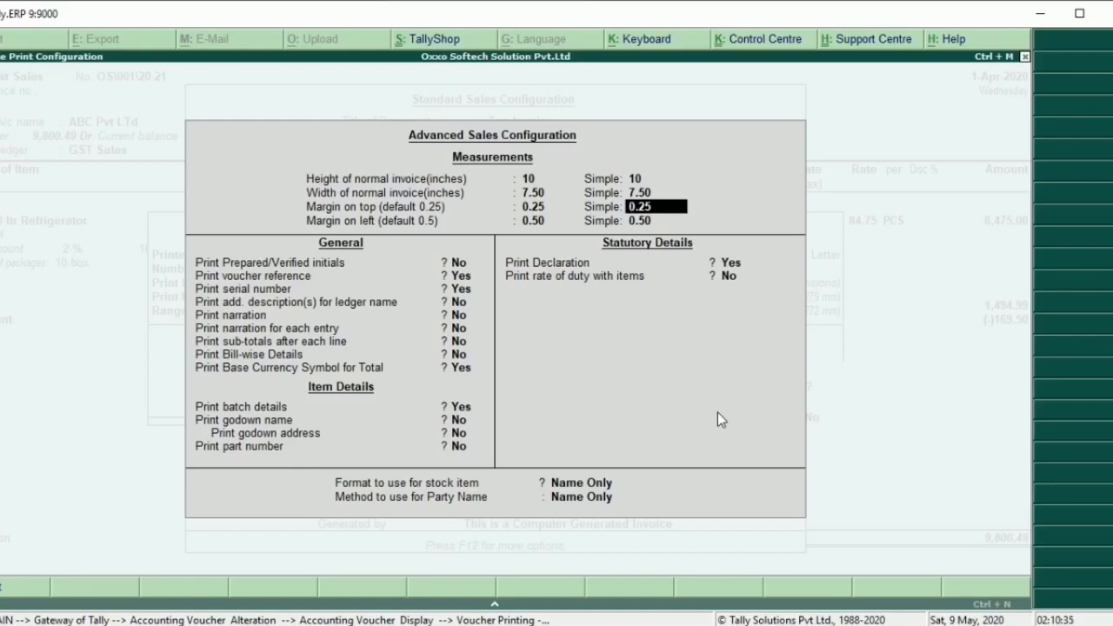
{"action": "key", "text": "Return"}
{"action": "key", "text": "Return"}
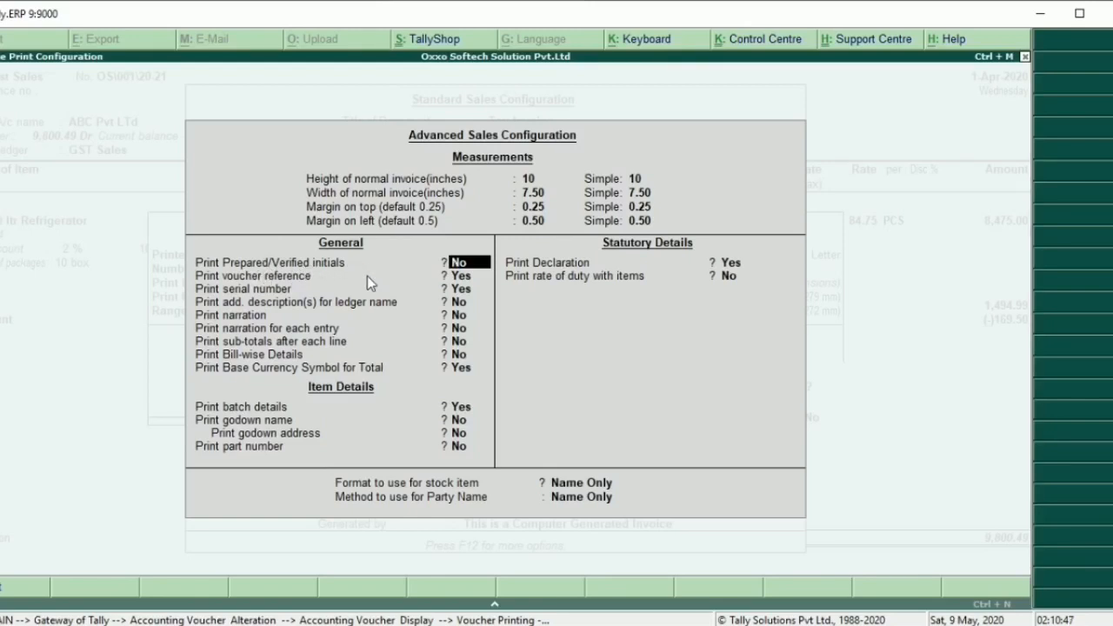
Go through the general, item details and statutory print options in the Advanced Sales Configuration, from prepared/verified initials to rate of duty with items
{"action": "key", "text": "Return"}
{"action": "key", "text": "Return"}
{"action": "key", "text": "Return"}
{"action": "key", "text": "Return"}
{"action": "key", "text": "Return"}
{"action": "key", "text": "Return"}
{"action": "key", "text": "Return"}
{"action": "key", "text": "Return"}
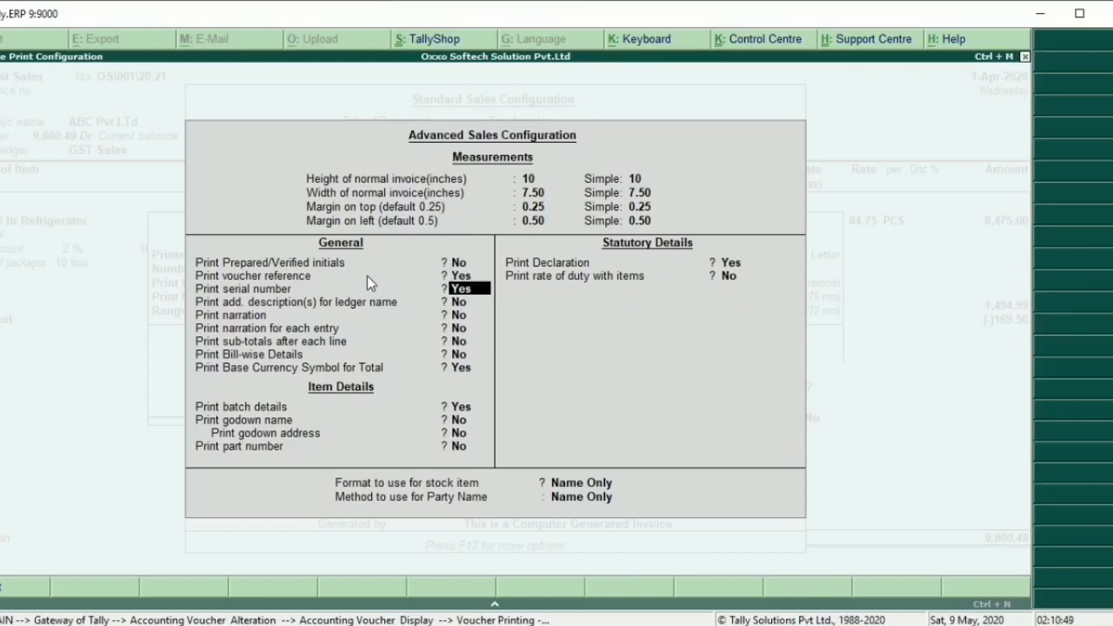
{"action": "key", "text": "Return"}
{"action": "key", "text": "Return"}
{"action": "key", "text": "Return"}
{"action": "key", "text": "Return"}
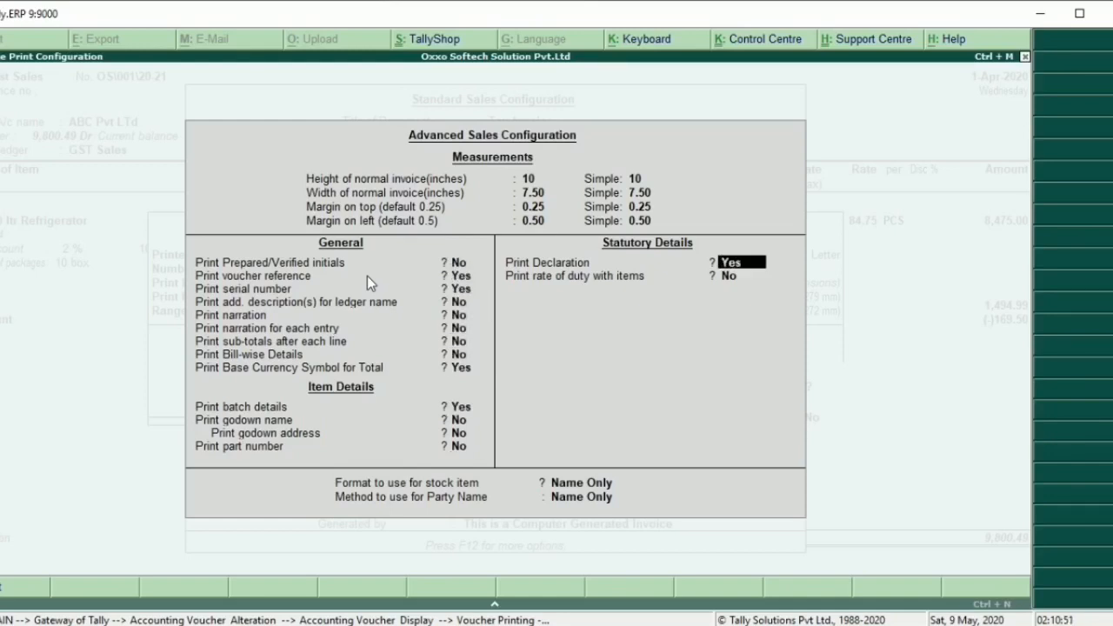
{"action": "key", "text": "Return"}
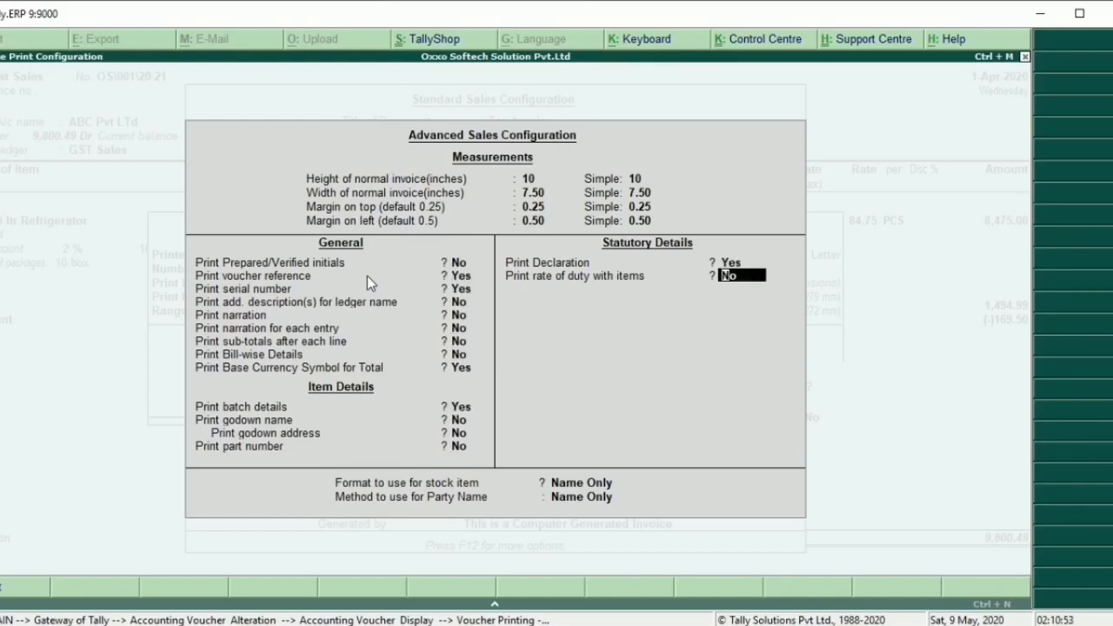
{"action": "key", "text": "Return"}
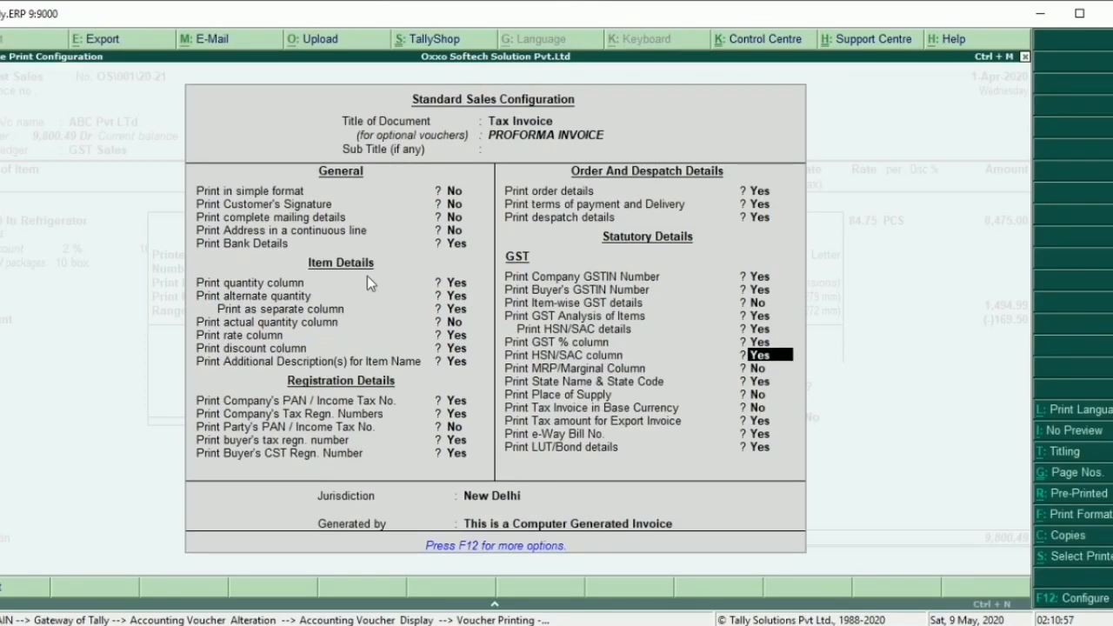
Accept the sales print configuration and check the Tax Invoice in the print preview, from the company header to the HSN/SAC tax summary
{"action": "key", "text": "ctrl+a"}
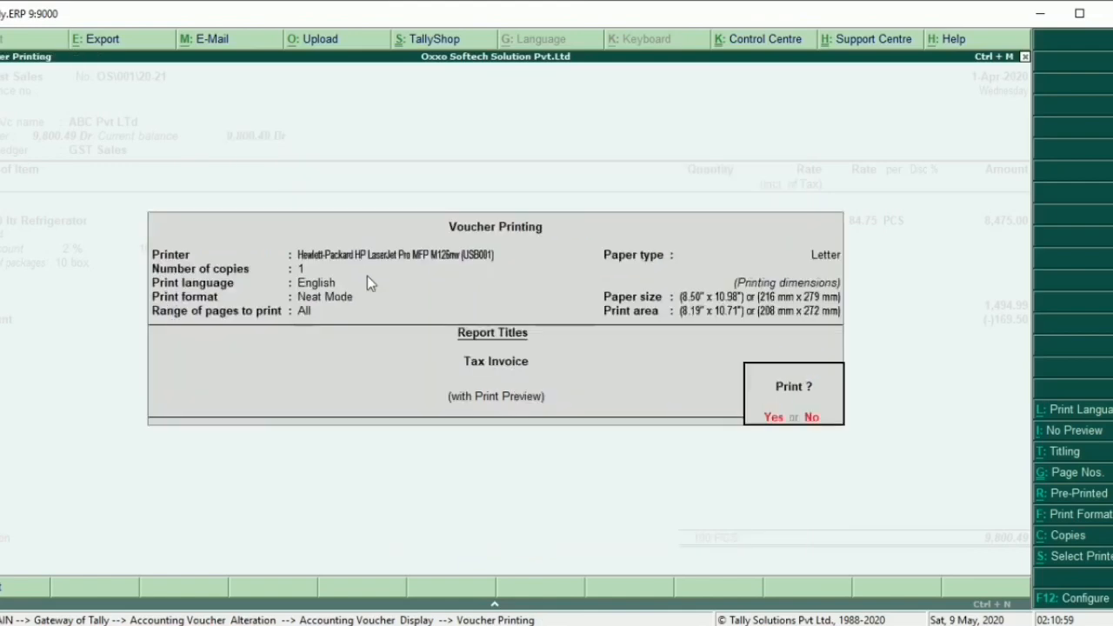
{"action": "key", "text": "Return"}
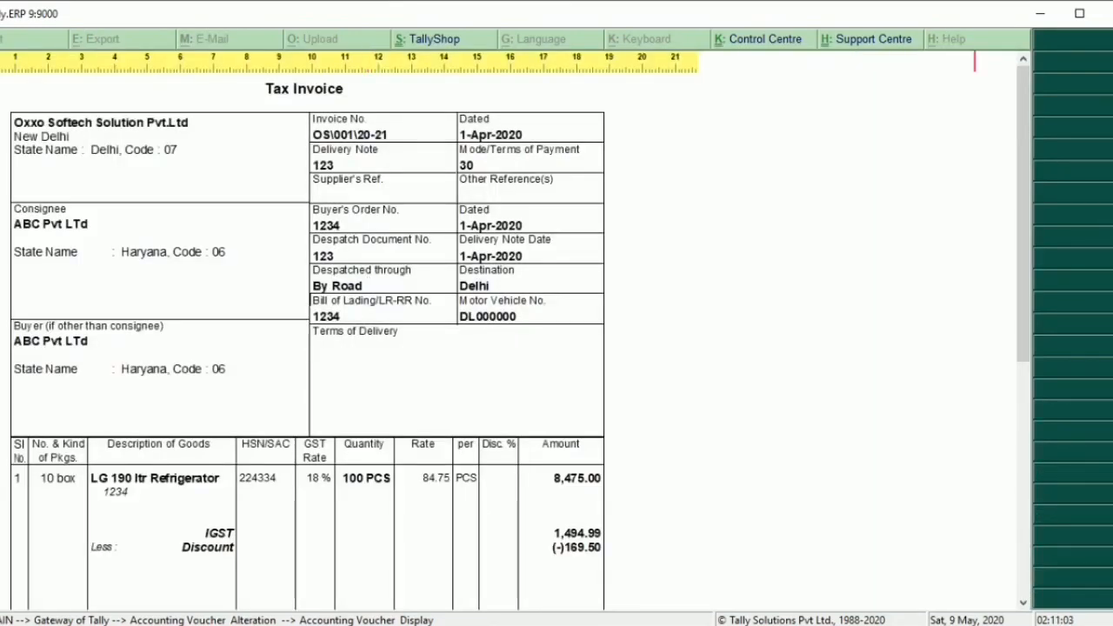
{"action": "left_click_drag", "start_coordinate": [1028, 222], "coordinate": [1019, 326]}
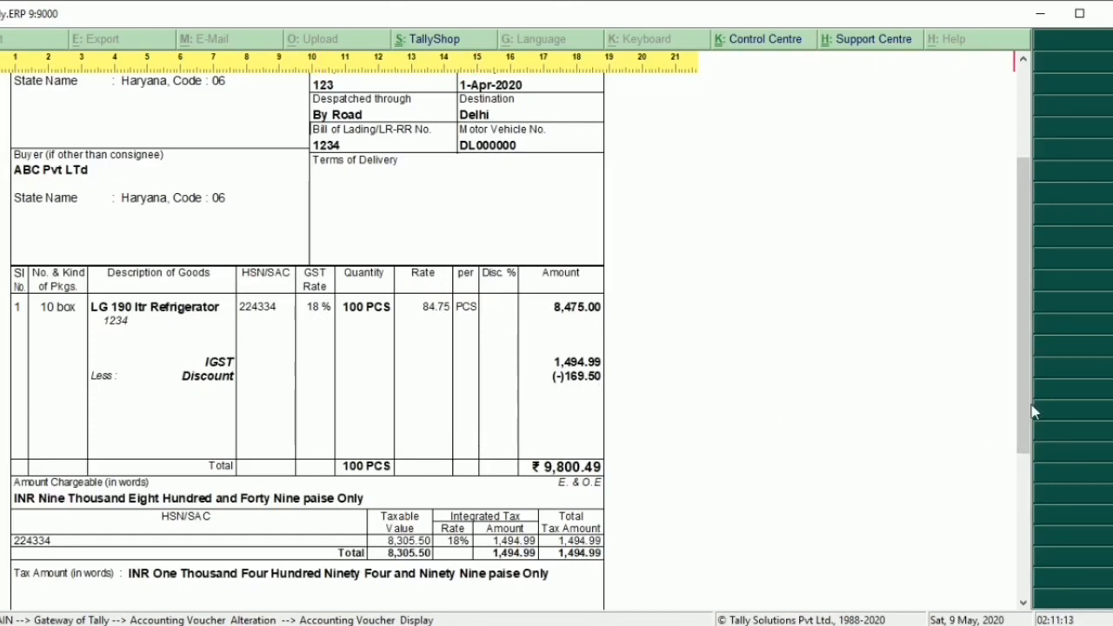
{"action": "left_click_drag", "start_coordinate": [1028, 394], "coordinate": [1036, 171]}
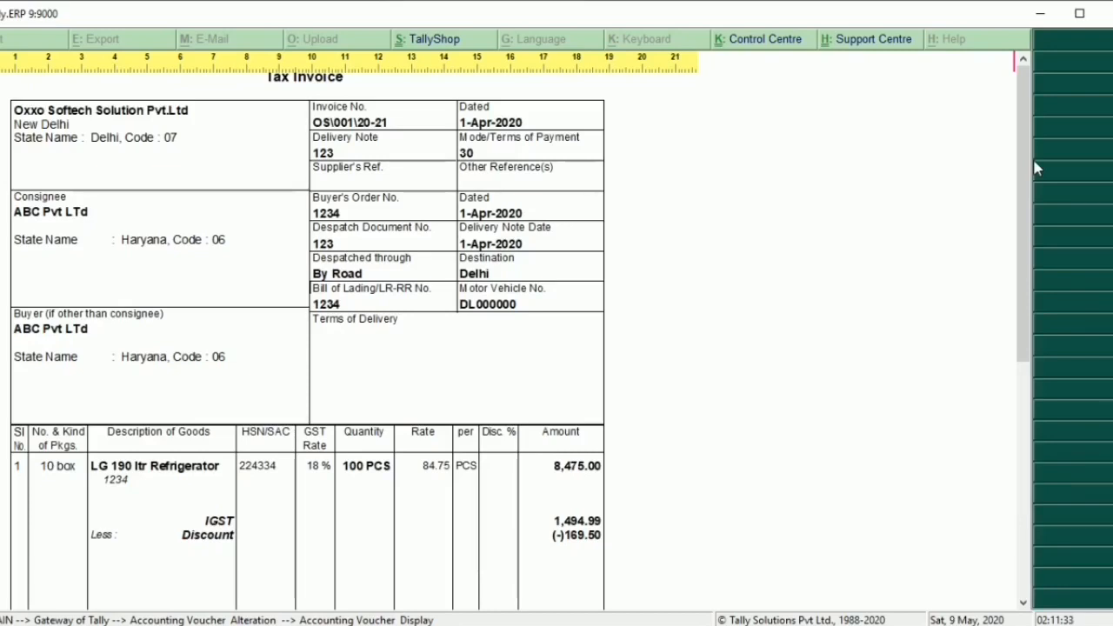
{"action": "key", "text": "Escape"}
{"action": "key", "text": "Escape"}
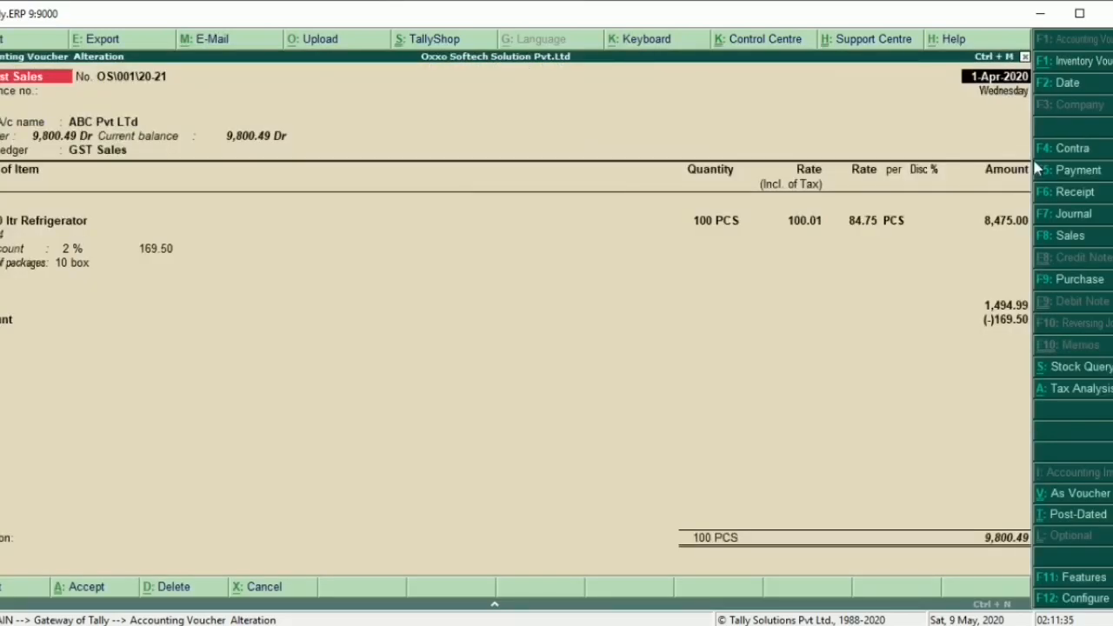